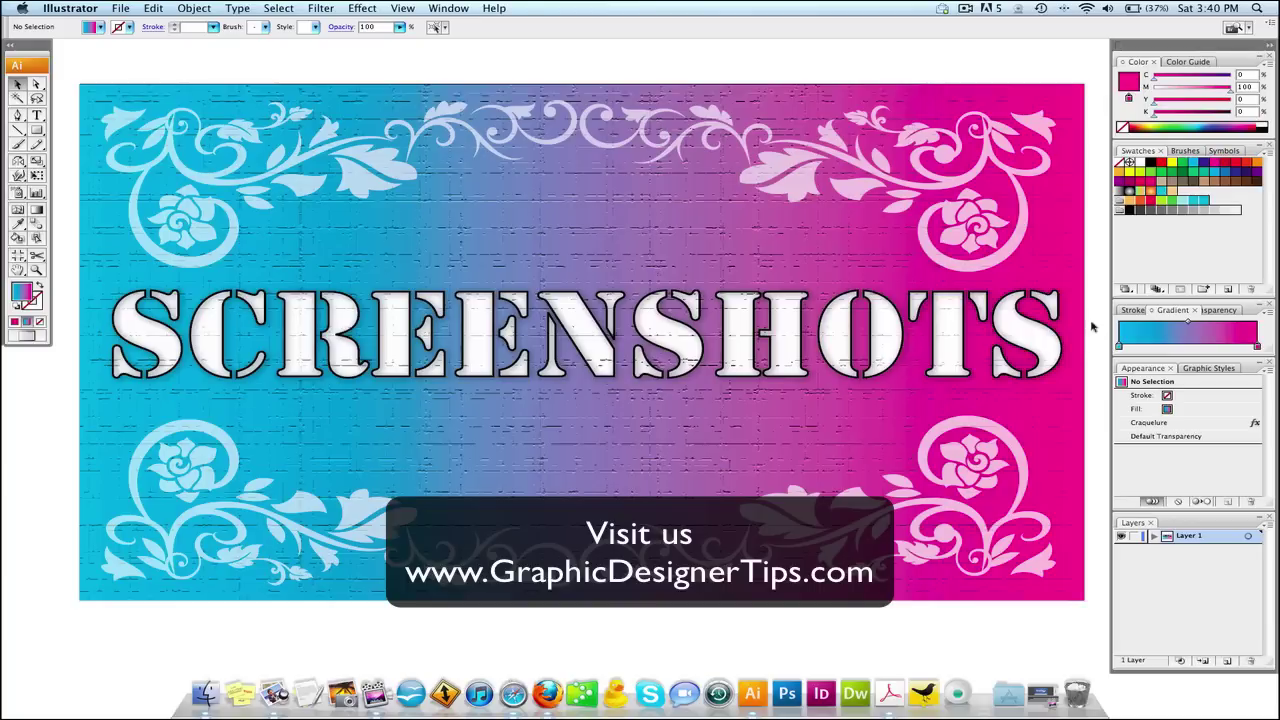
Step: Switch to Firefox and enlarge the browser window showing the chiropractor website's home page
{"action": "scroll", "coordinate": [990, 310], "scroll_direction": "up", "scroll_amount": 1}
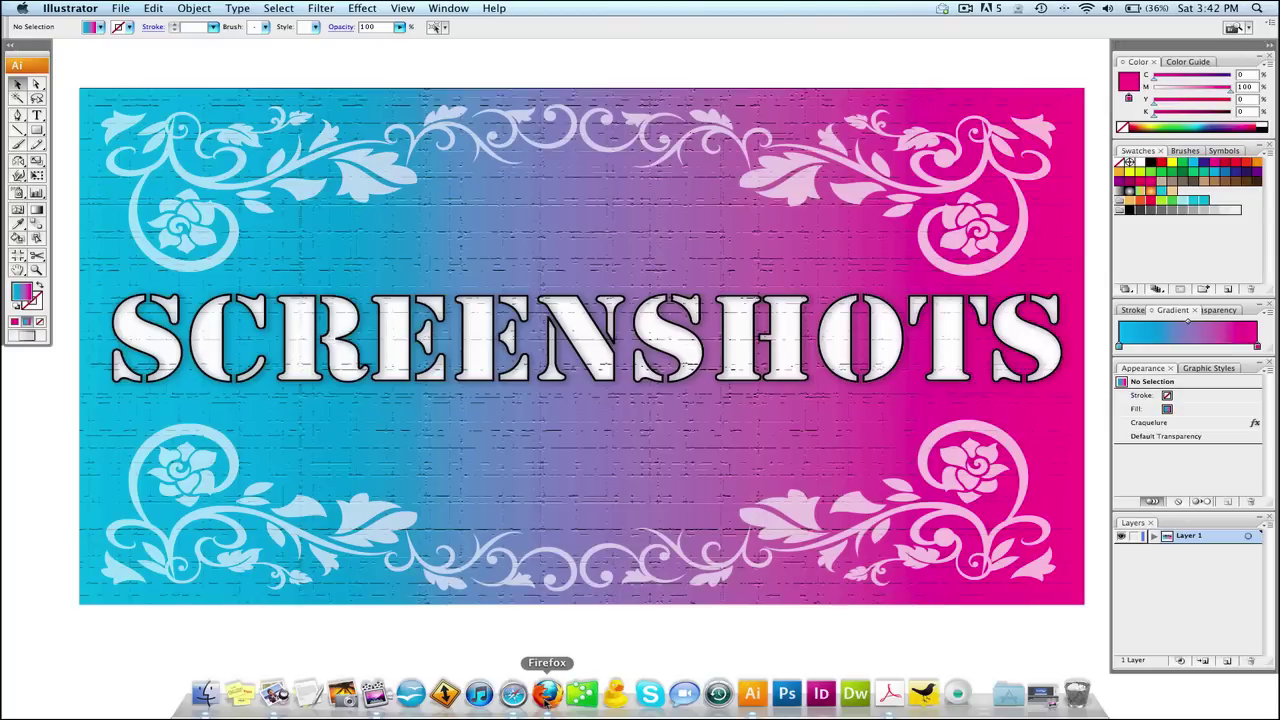
{"action": "left_click", "coordinate": [547, 693]}
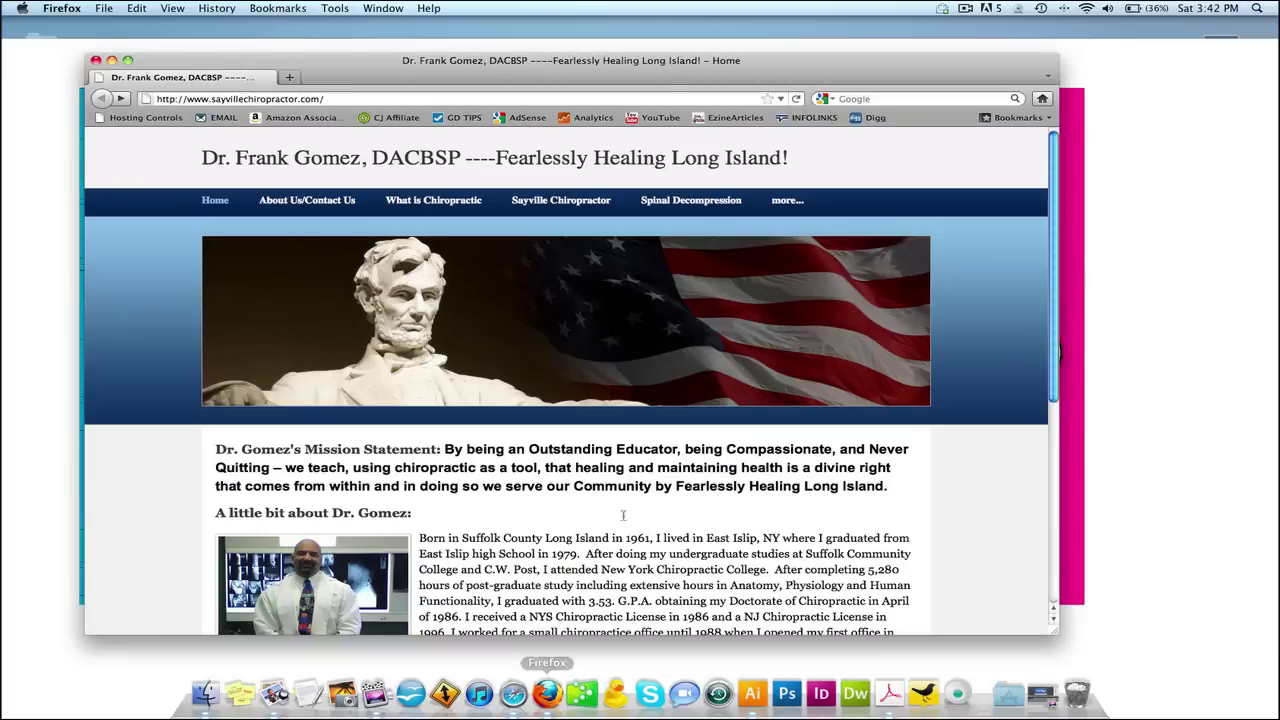
{"action": "left_click_drag", "start_coordinate": [1057, 636], "coordinate": [1092, 674]}
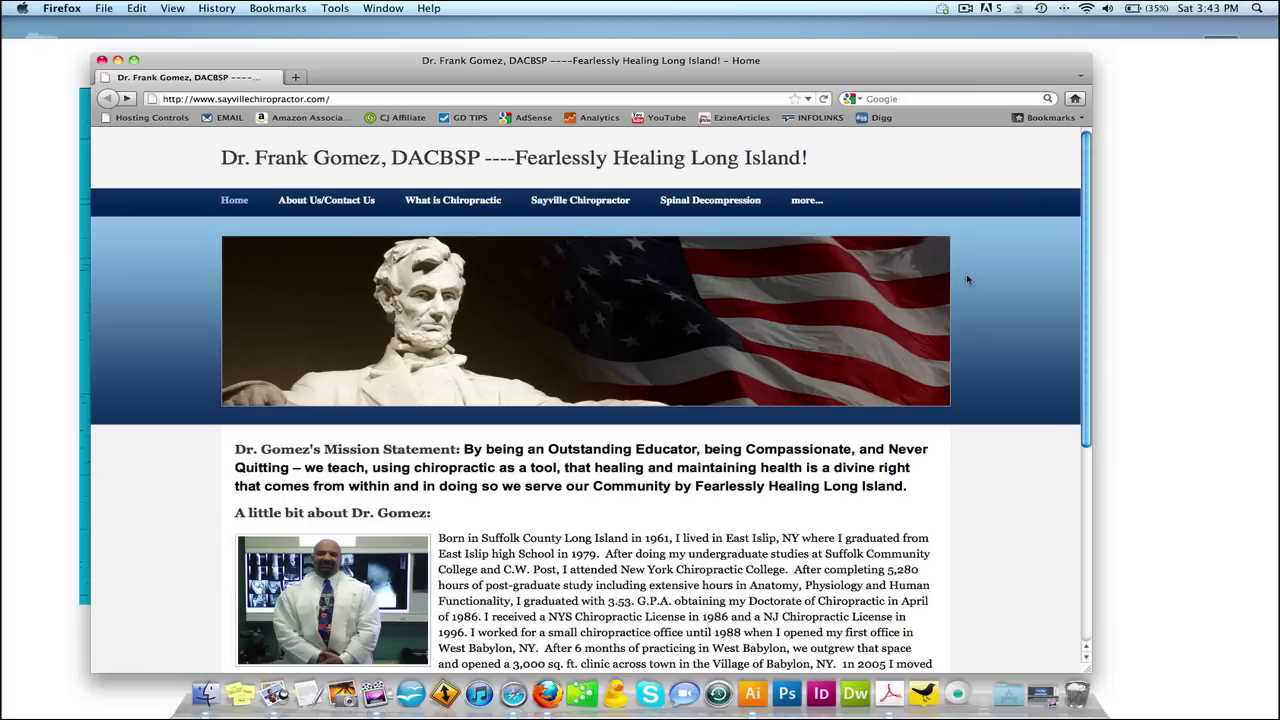
Step: Open the full-screen screenshot saved on the desktop to check what it captured, and close it
{"action": "key", "text": "F11"}
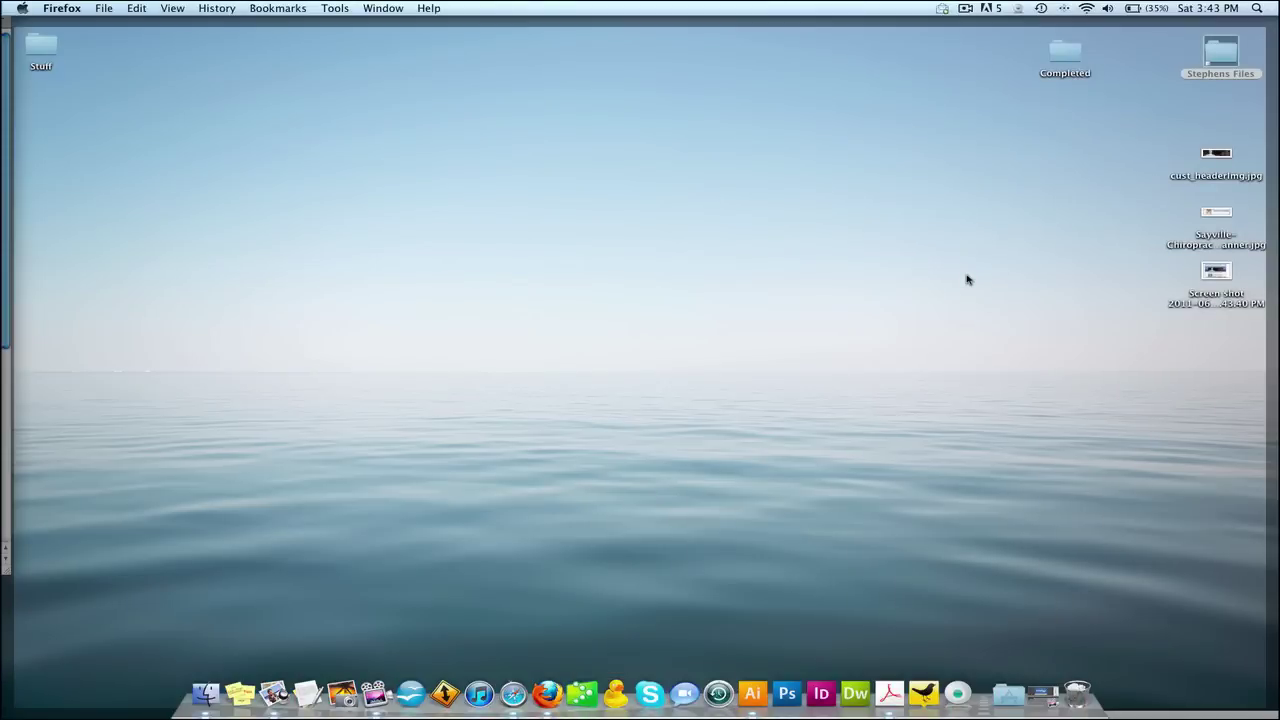
{"action": "double_click", "coordinate": [1211, 280]}
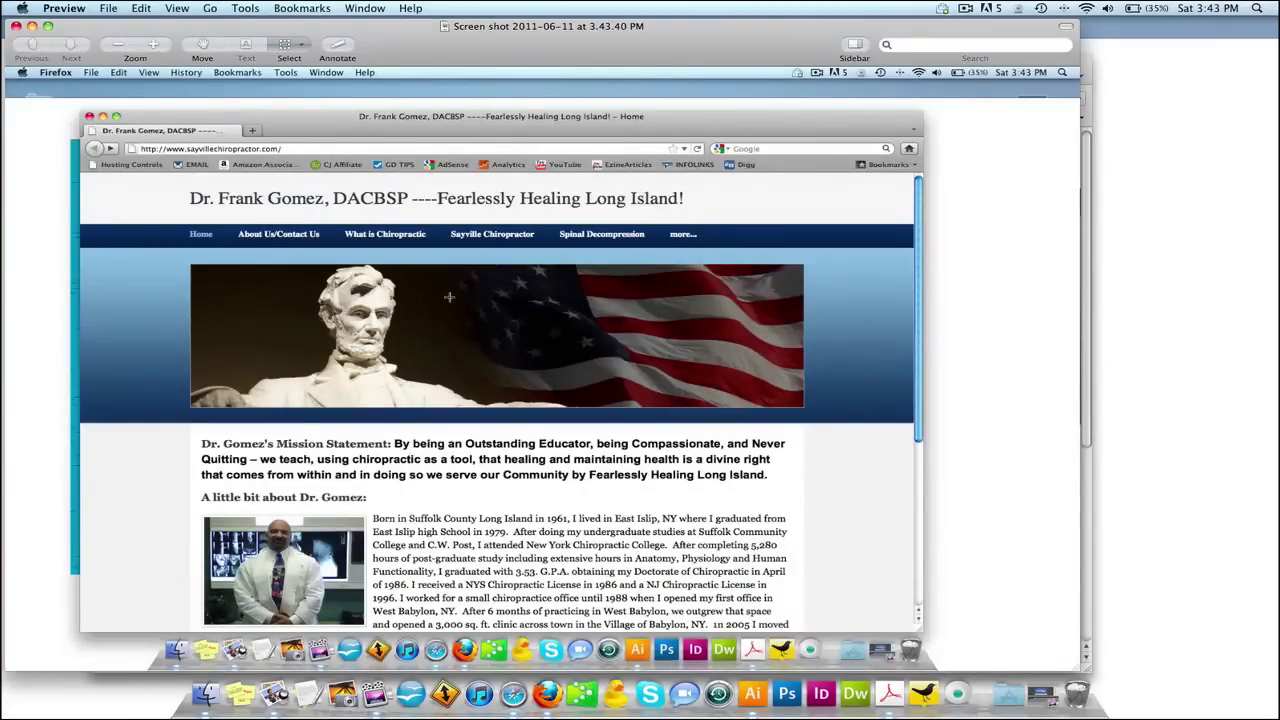
{"action": "left_click_drag", "start_coordinate": [481, 43], "coordinate": [548, 49]}
{"action": "key", "text": "super+w"}
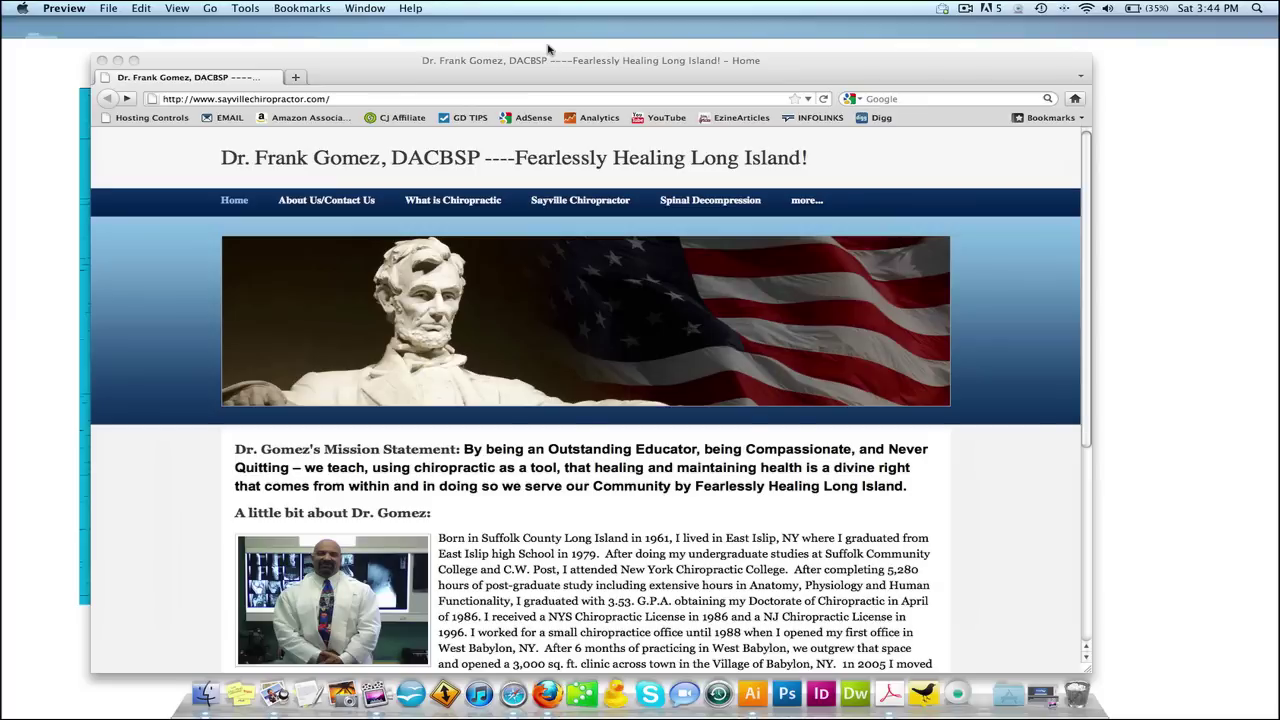
Step: Capture a partial screenshot covering only the web page area inside the browser window
{"action": "key", "text": "super+shift+4"}
{"action": "key", "text": "Escape"}
{"action": "key", "text": "super+shift+4"}
{"action": "left_click_drag", "start_coordinate": [93, 128], "coordinate": [1066, 662]}
Step: Open the partial screenshot saved on the desktop to check the captured area, and close it
{"action": "key", "text": "super+q"}
{"action": "left_click", "coordinate": [1098, 352]}
{"action": "double_click", "coordinate": [1212, 330]}
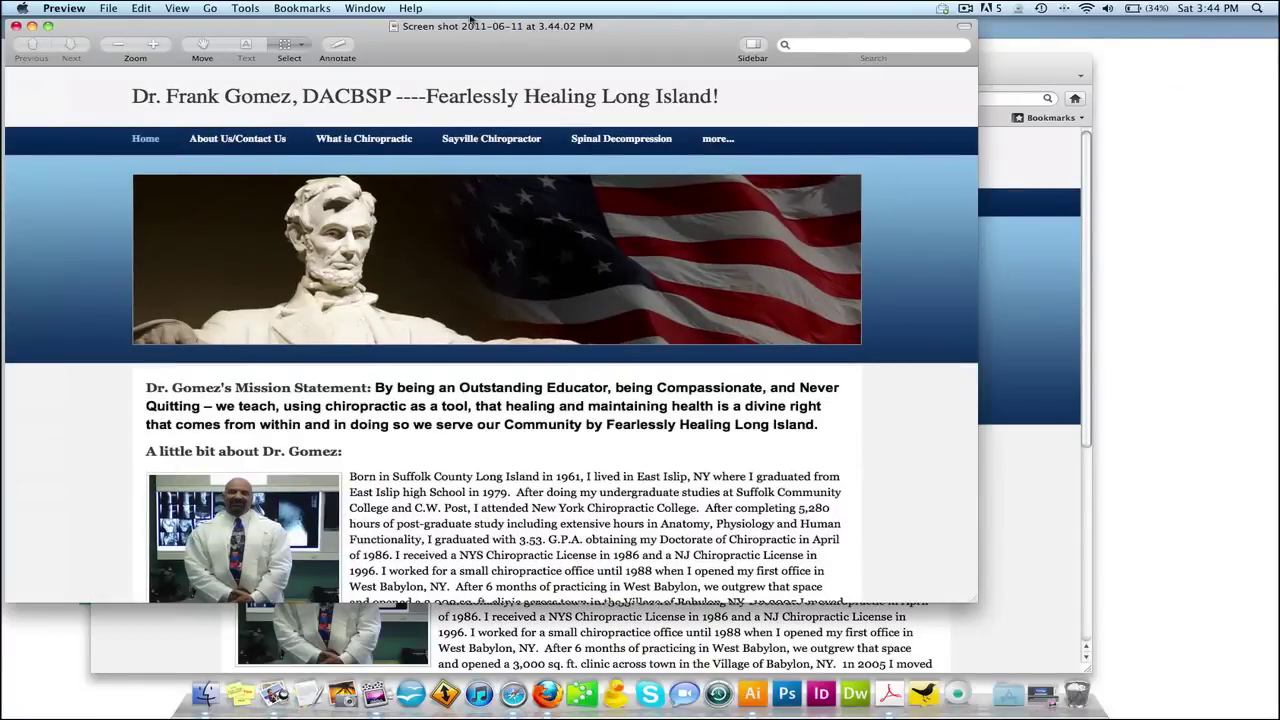
{"action": "key", "text": "super+w"}
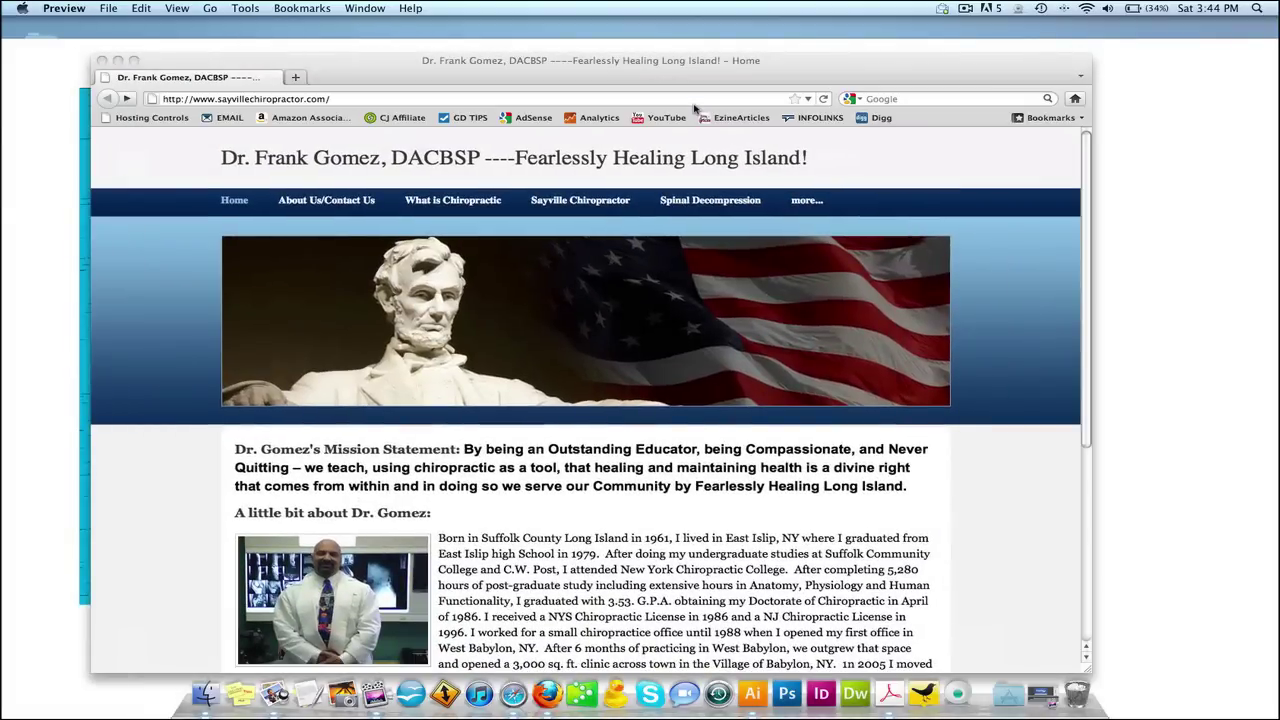
Step: Open the banner image cust_headerImg.jpg from the desktop in Illustrator
{"action": "left_click", "coordinate": [322, 57]}
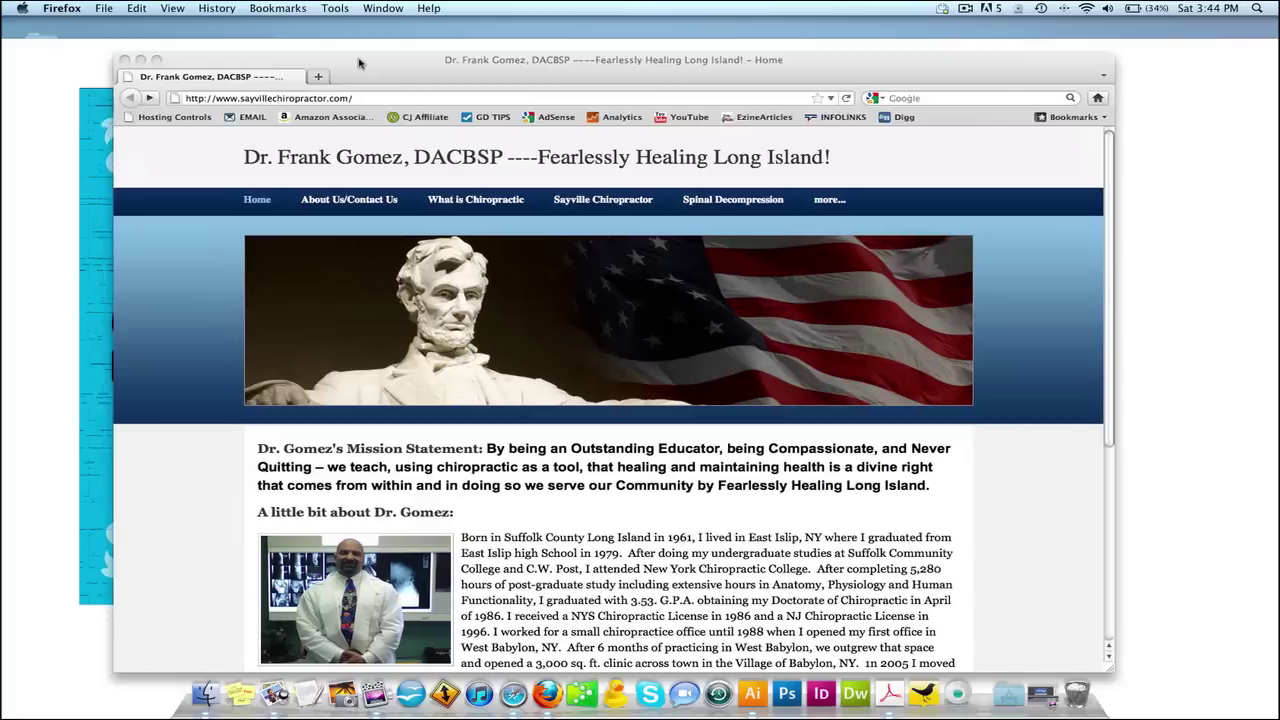
{"action": "left_click", "coordinate": [58, 113]}
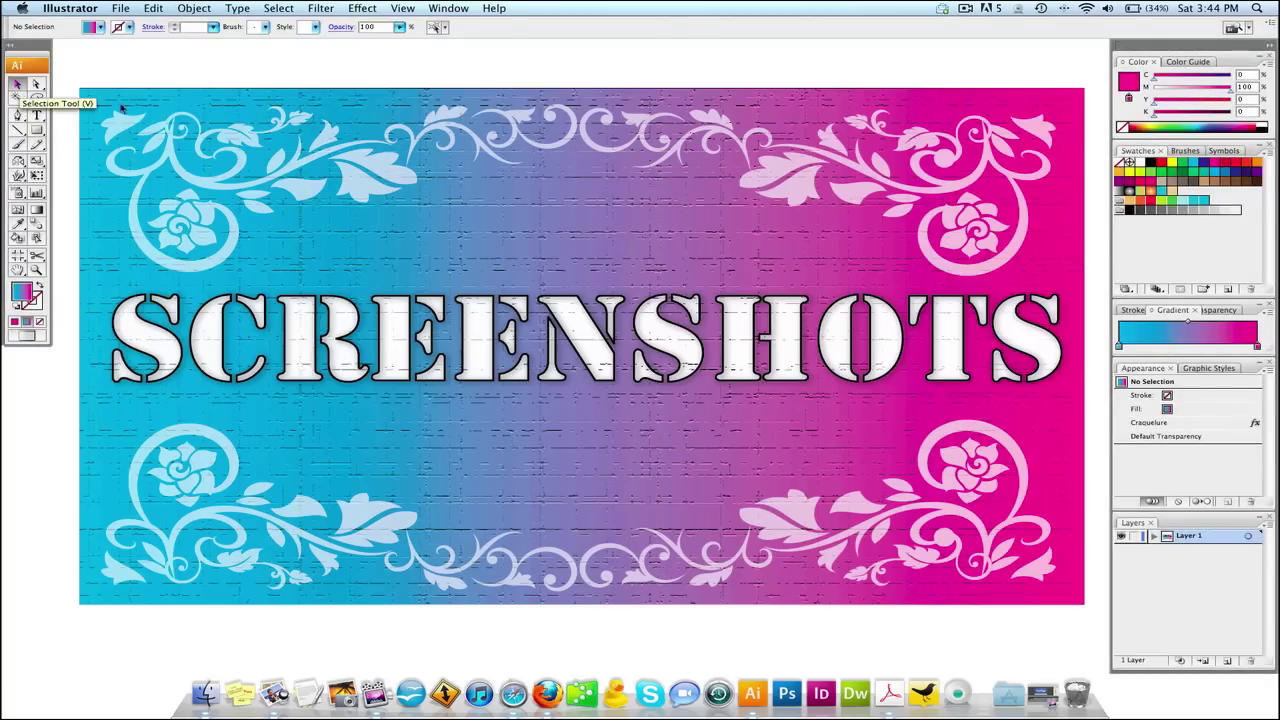
{"action": "key", "text": "F11"}
{"action": "left_click", "coordinate": [1074, 360]}
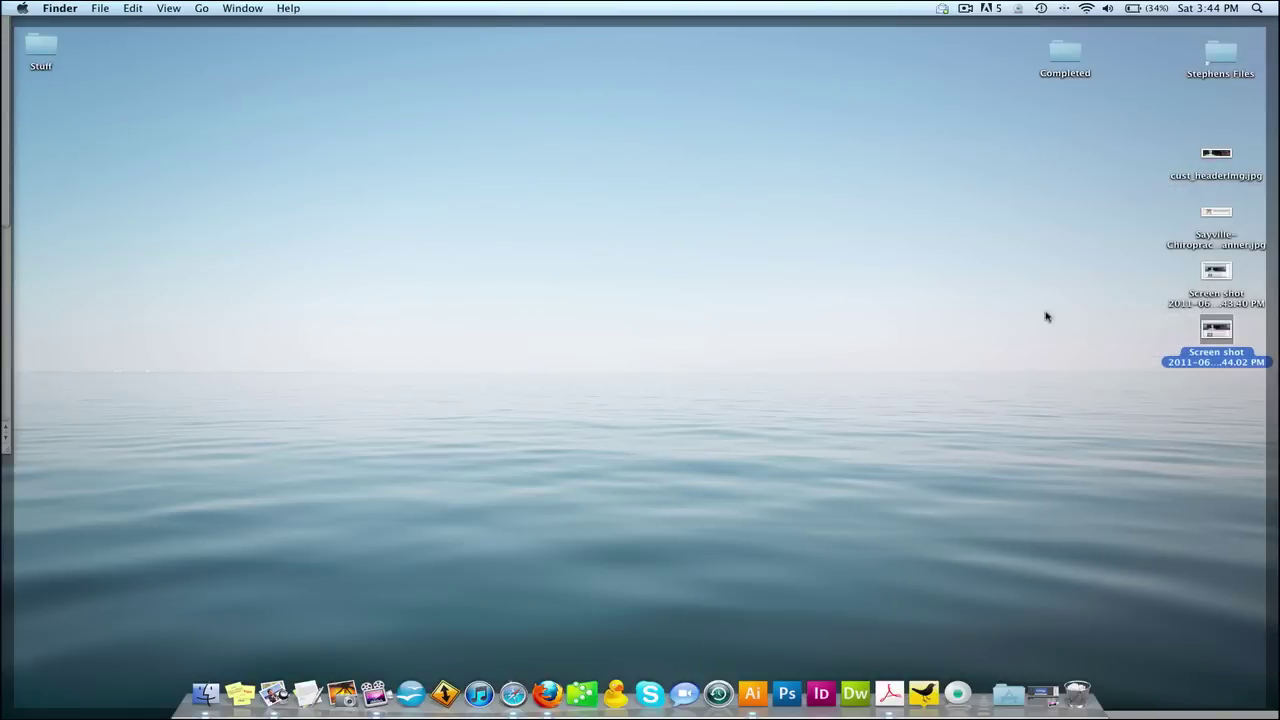
{"action": "left_click_drag", "start_coordinate": [1215, 278], "coordinate": [1076, 690]}
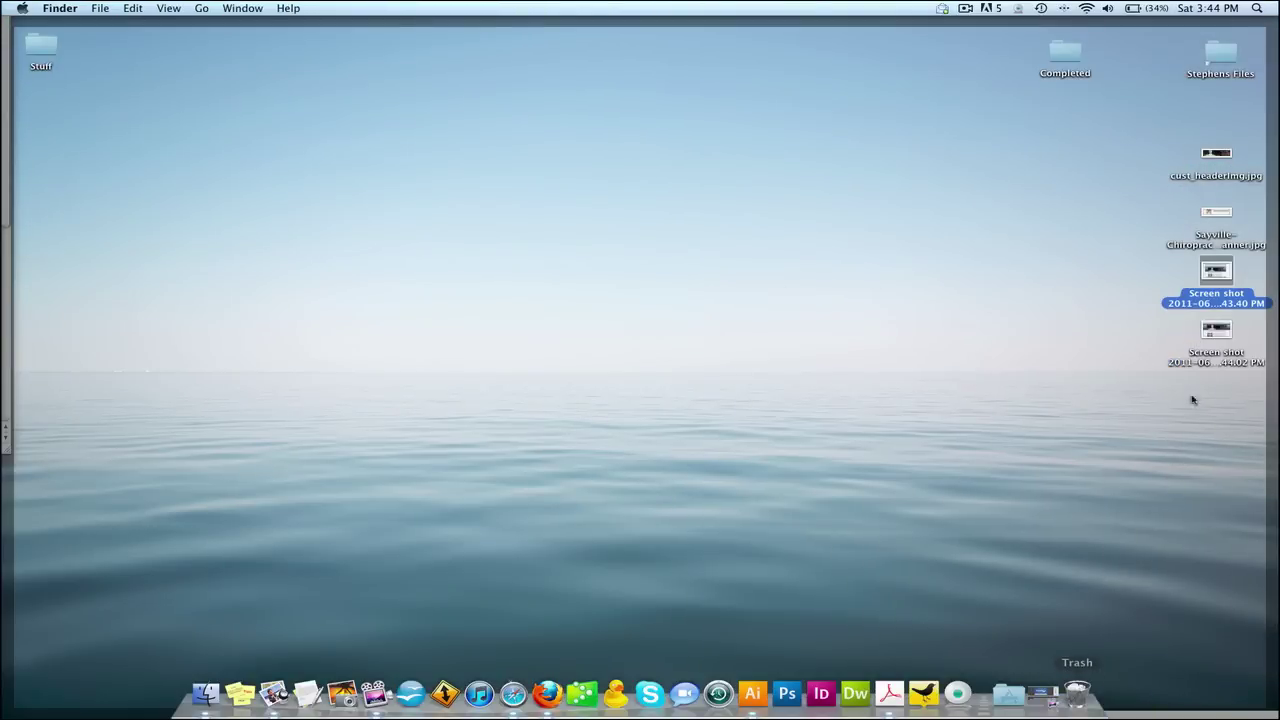
{"action": "left_click_drag", "start_coordinate": [1216, 329], "coordinate": [1214, 286]}
{"action": "left_click_drag", "start_coordinate": [1216, 212], "coordinate": [878, 83]}
{"action": "left_click_drag", "start_coordinate": [1204, 155], "coordinate": [755, 692]}
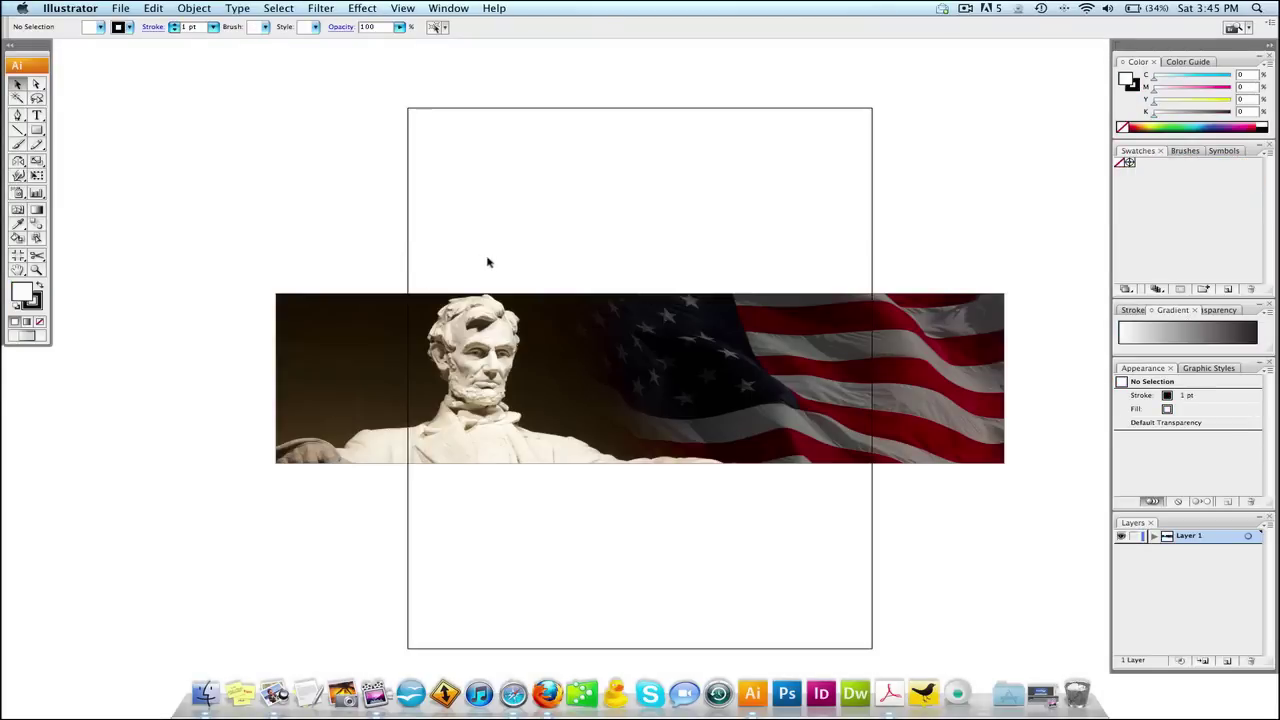
{"action": "left_click", "coordinate": [594, 356]}
{"action": "key", "text": "c"}
{"action": "left_click", "coordinate": [471, 210]}
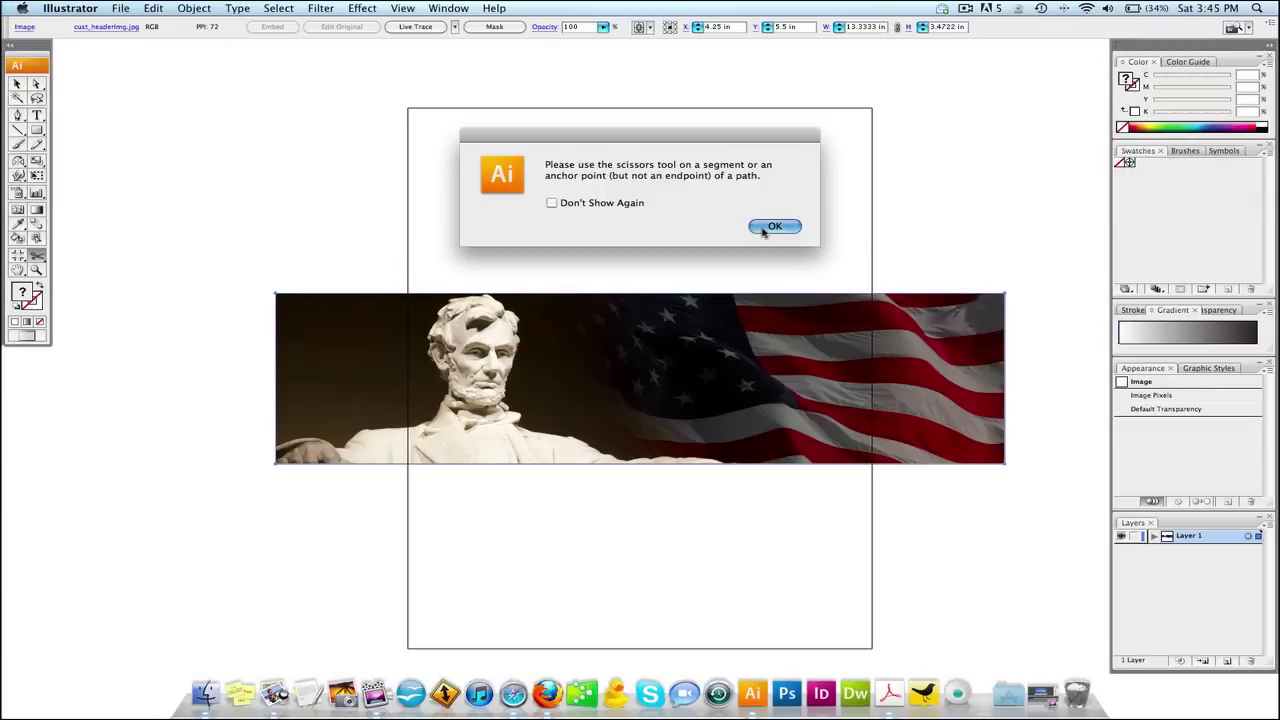
{"action": "left_click", "coordinate": [772, 226]}
{"action": "left_click", "coordinate": [20, 85]}
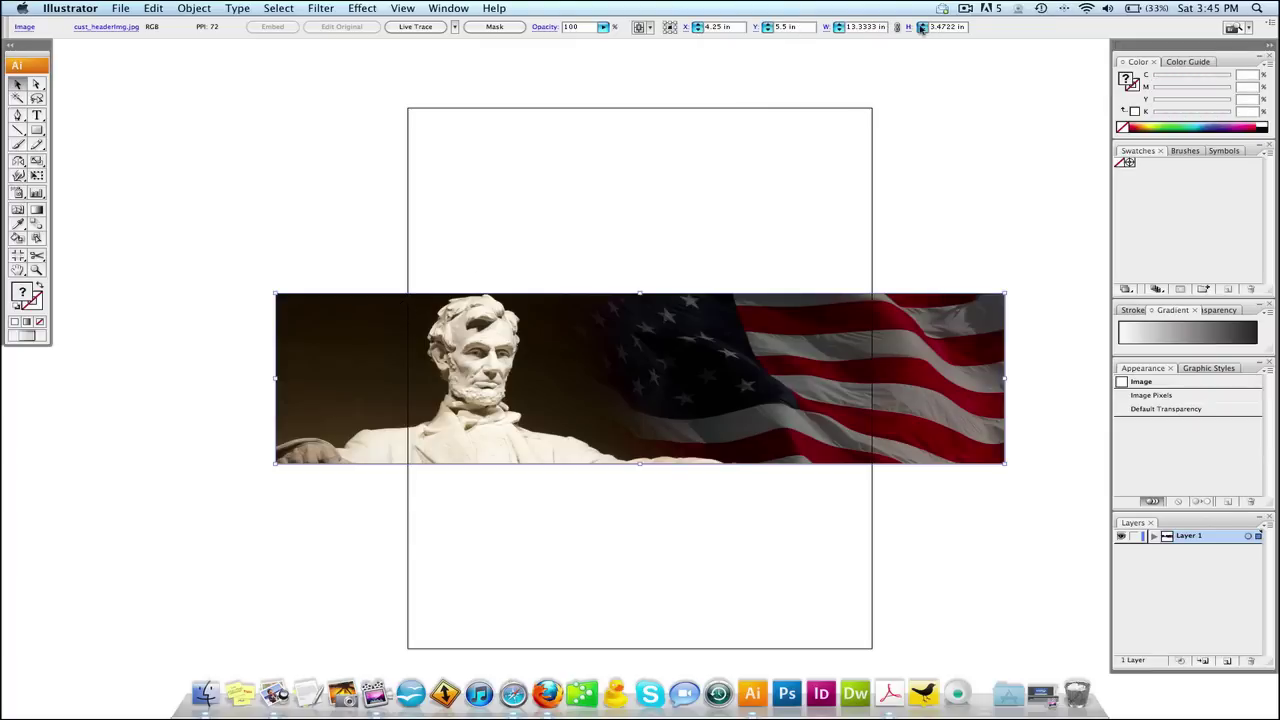
Step: Change the general measurement units to Pixels in the Units & Display Performance preferences
{"action": "double_click", "coordinate": [873, 29]}
{"action": "left_click", "coordinate": [468, 88]}
{"action": "left_click", "coordinate": [120, 8]}
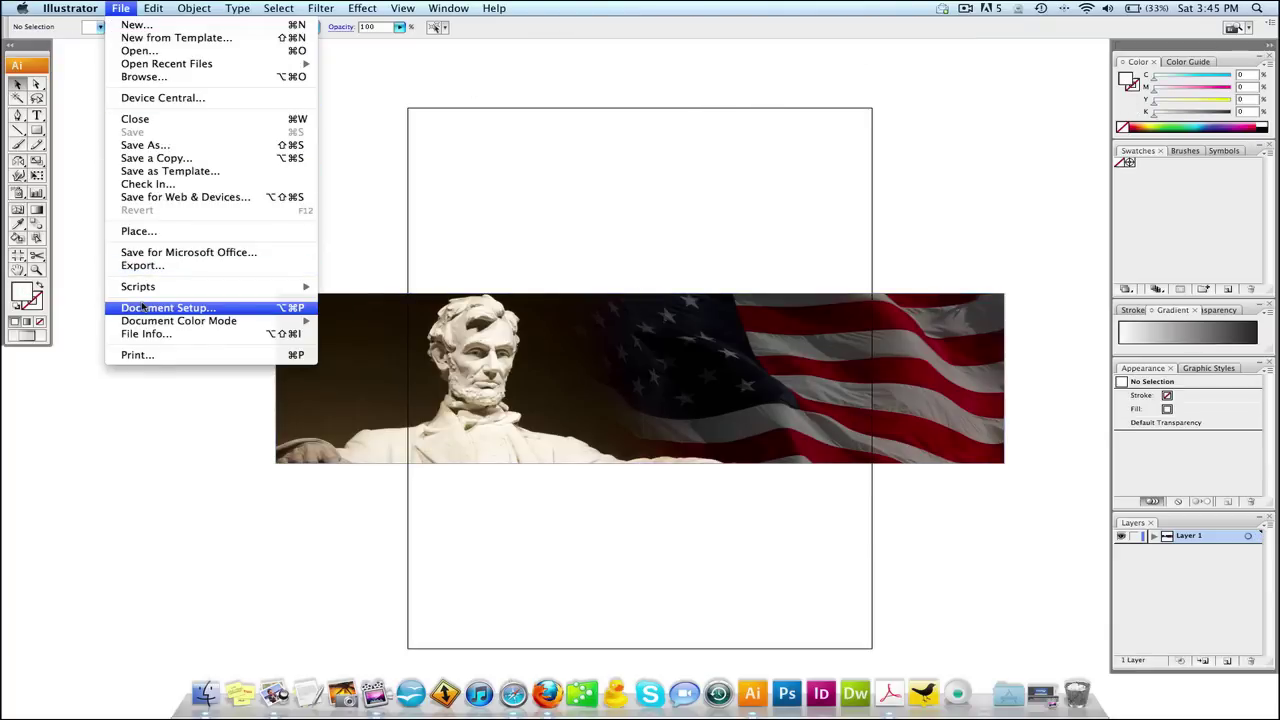
{"action": "mouse_move", "coordinate": [150, 8]}
{"action": "mouse_move", "coordinate": [74, 6]}
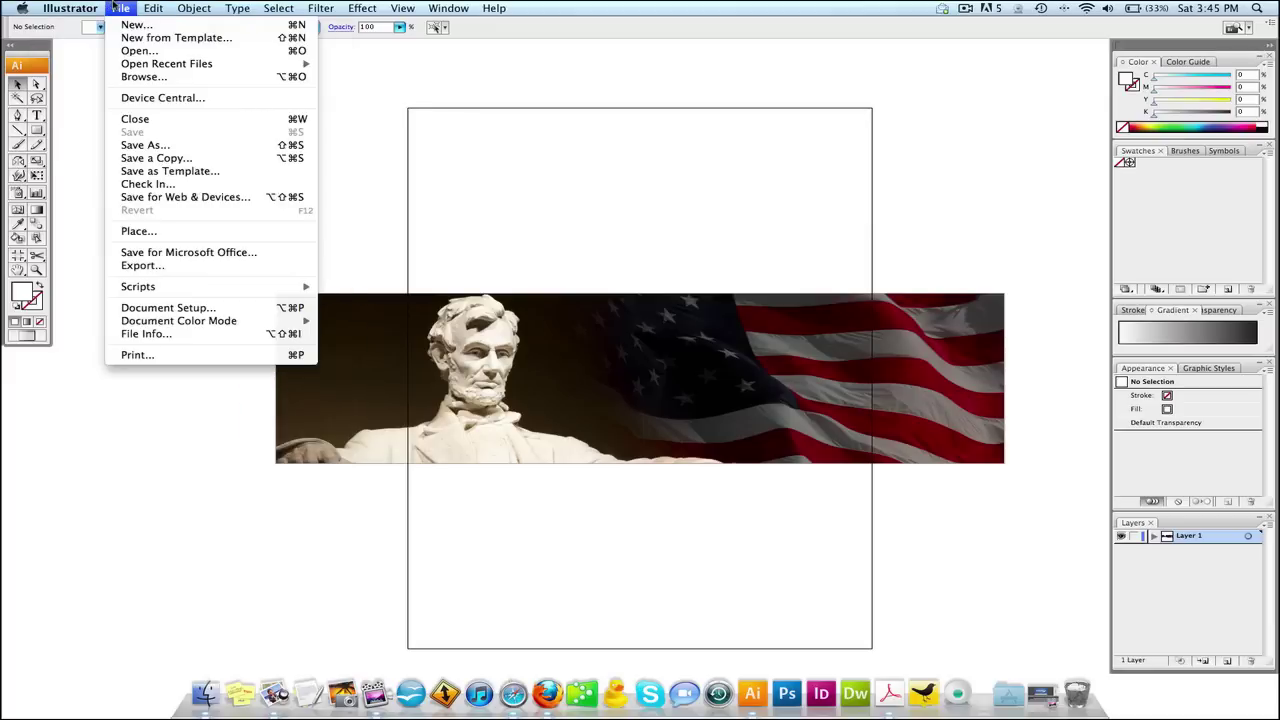
{"action": "mouse_move", "coordinate": [82, 46]}
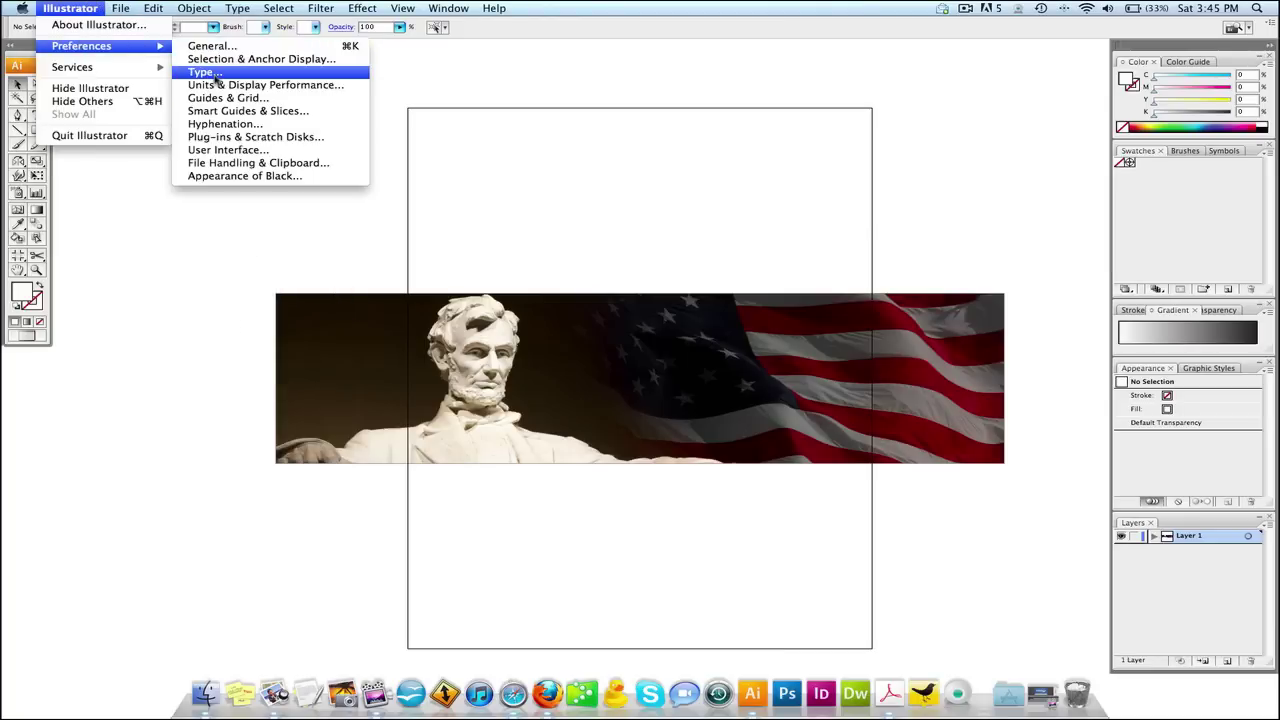
{"action": "left_click", "coordinate": [216, 87]}
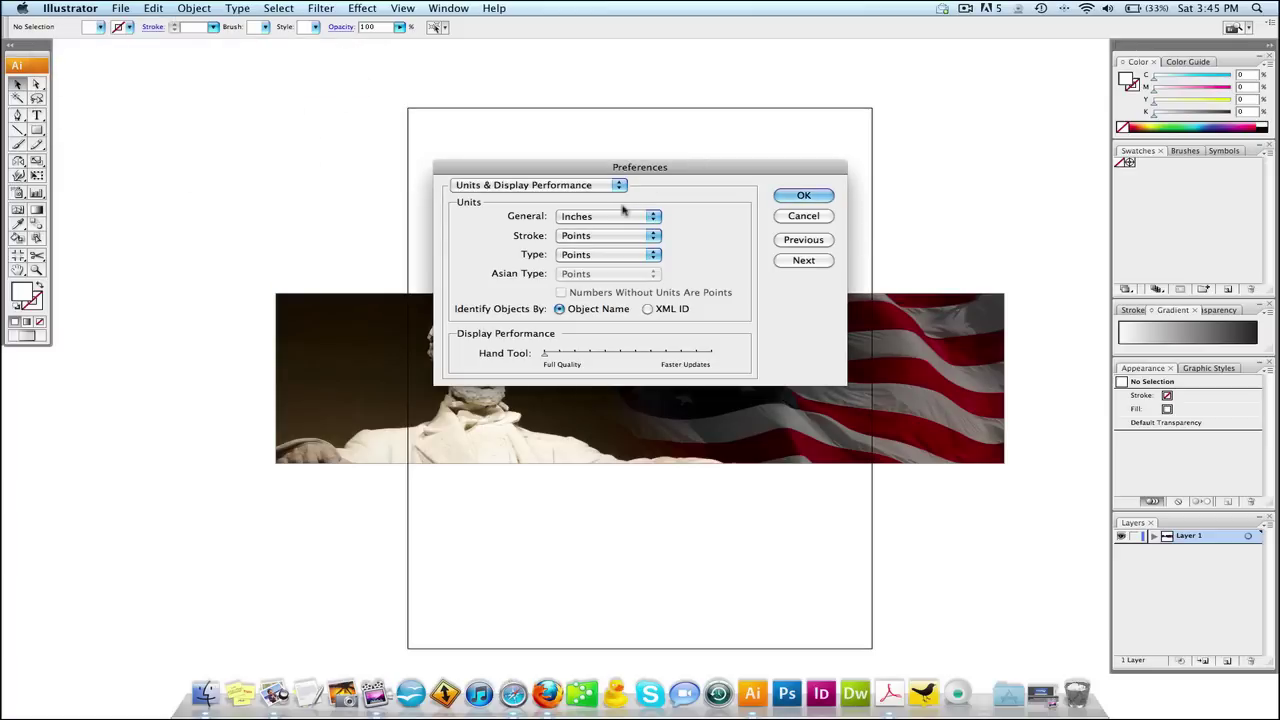
{"action": "left_click", "coordinate": [626, 216]}
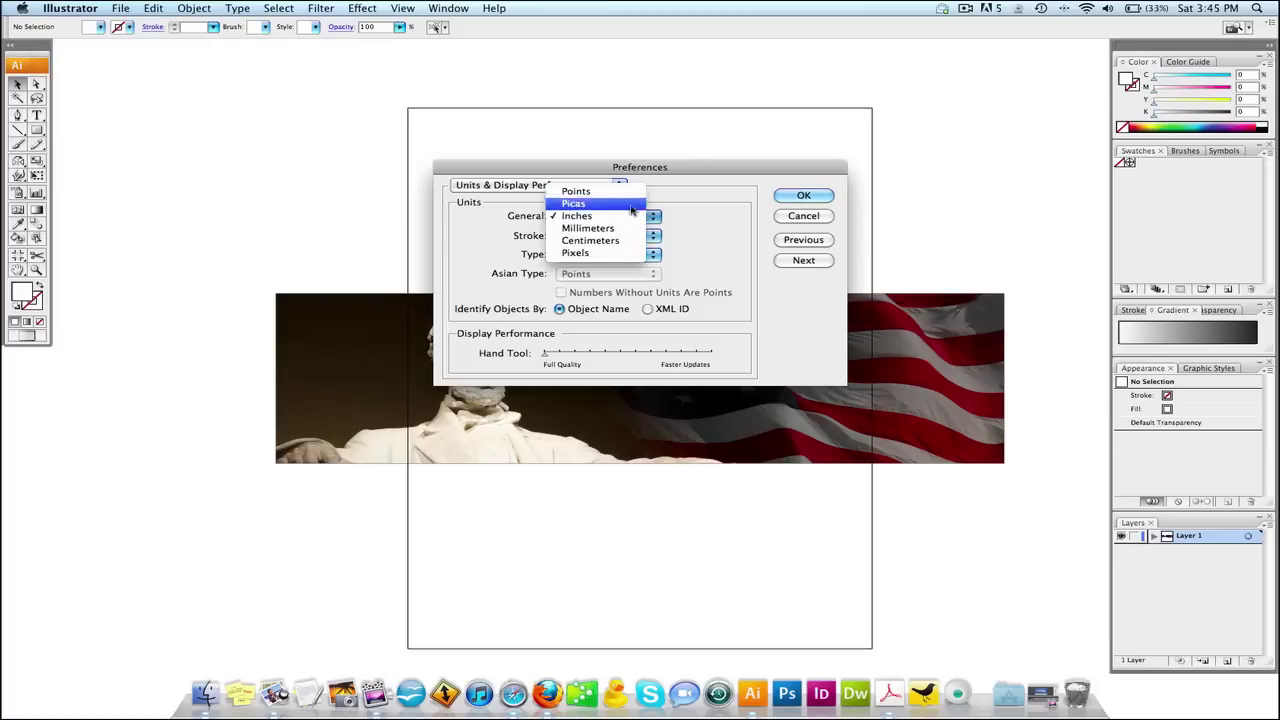
{"action": "left_click", "coordinate": [632, 254]}
{"action": "left_click", "coordinate": [802, 196]}
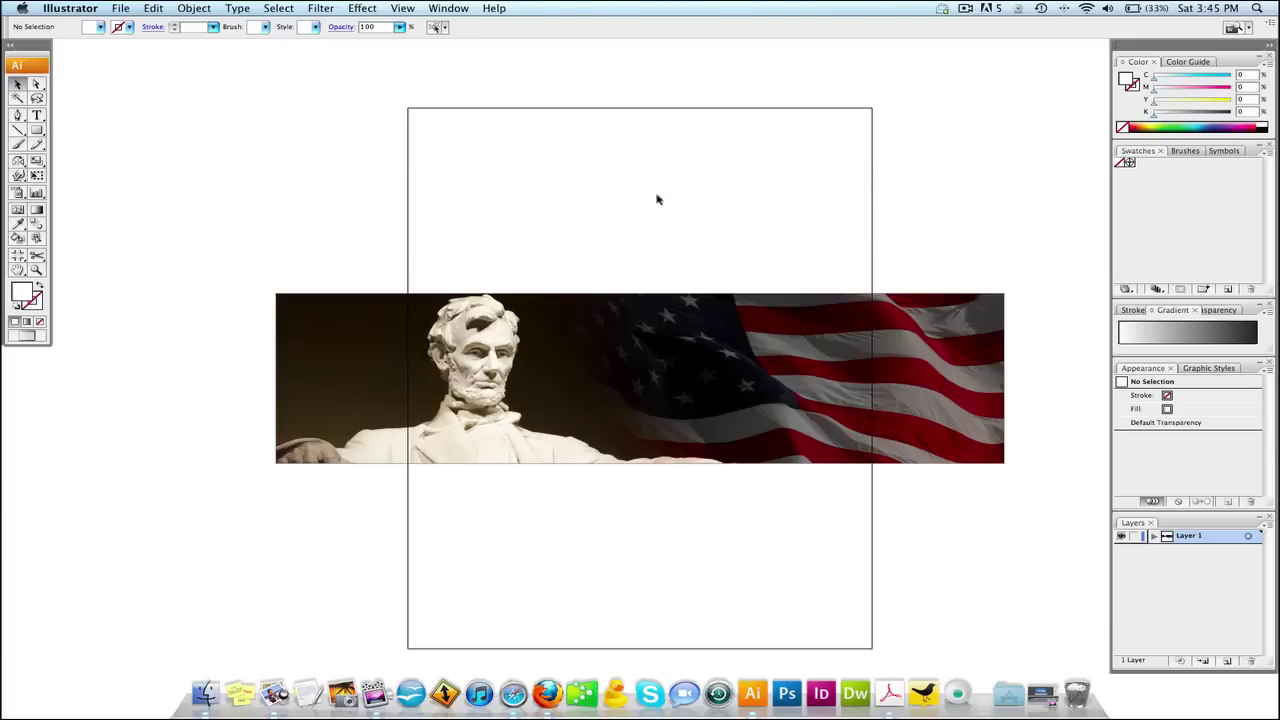
Step: Check the header image's pixel dimensions and set the artboard to match, 960 px wide and 250 px high
{"action": "left_click", "coordinate": [654, 318]}
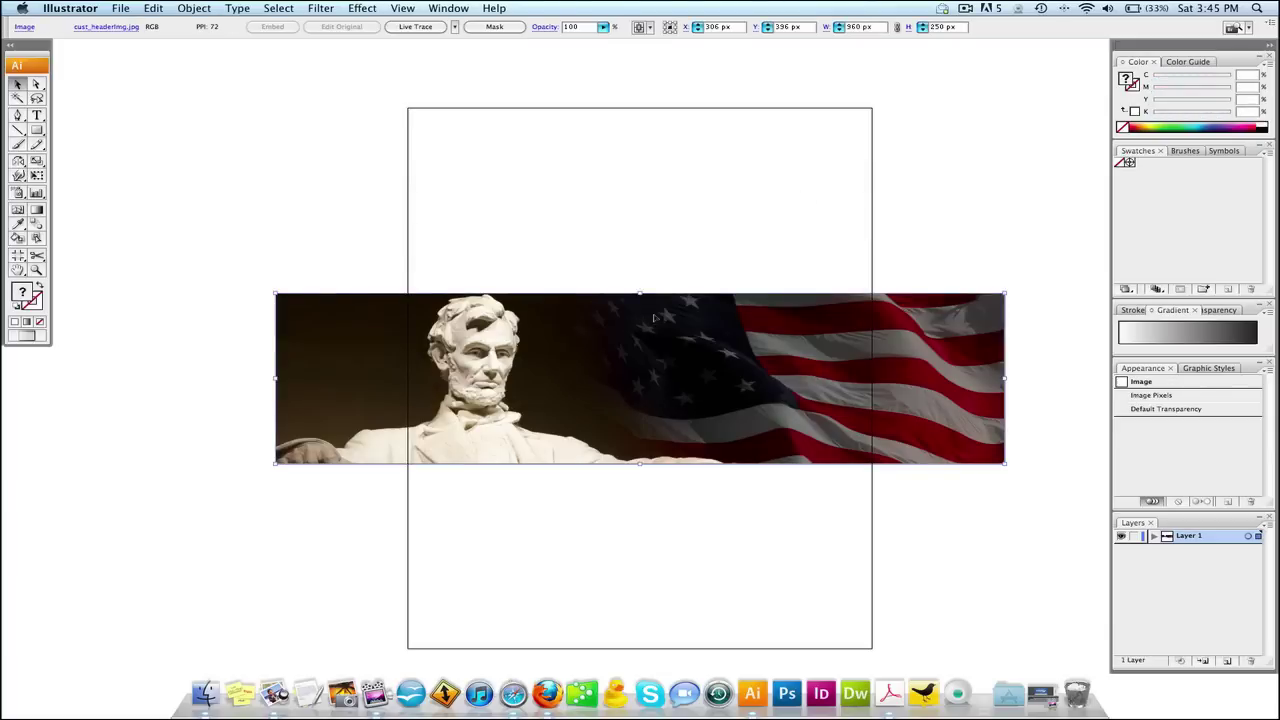
{"action": "left_click", "coordinate": [876, 26]}
{"action": "left_click", "coordinate": [118, 7]}
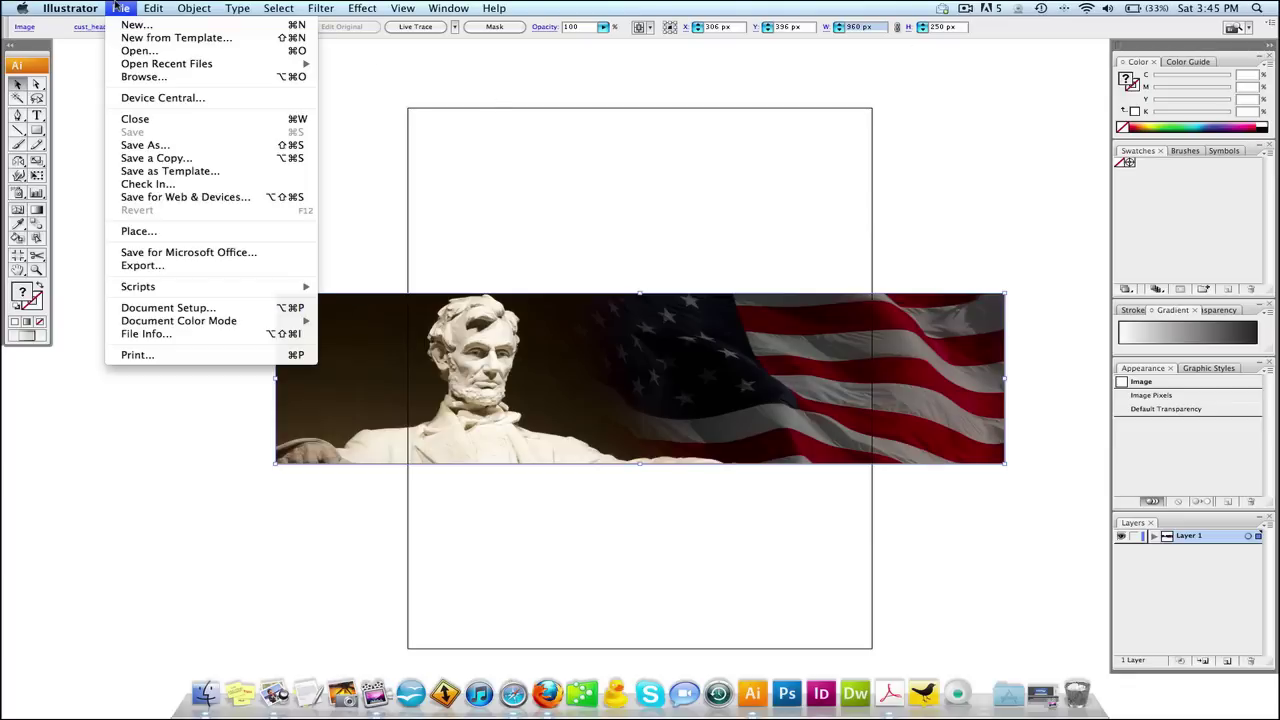
{"action": "left_click", "coordinate": [155, 311]}
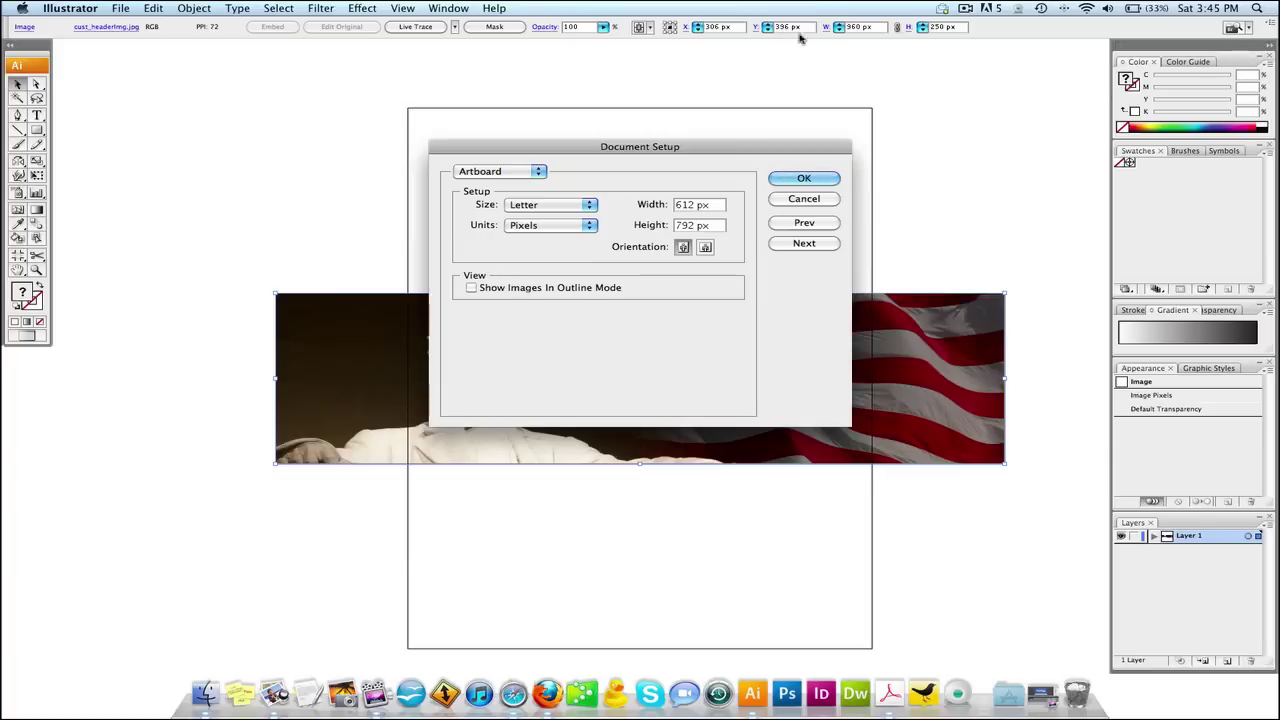
{"action": "triple_click", "coordinate": [691, 204]}
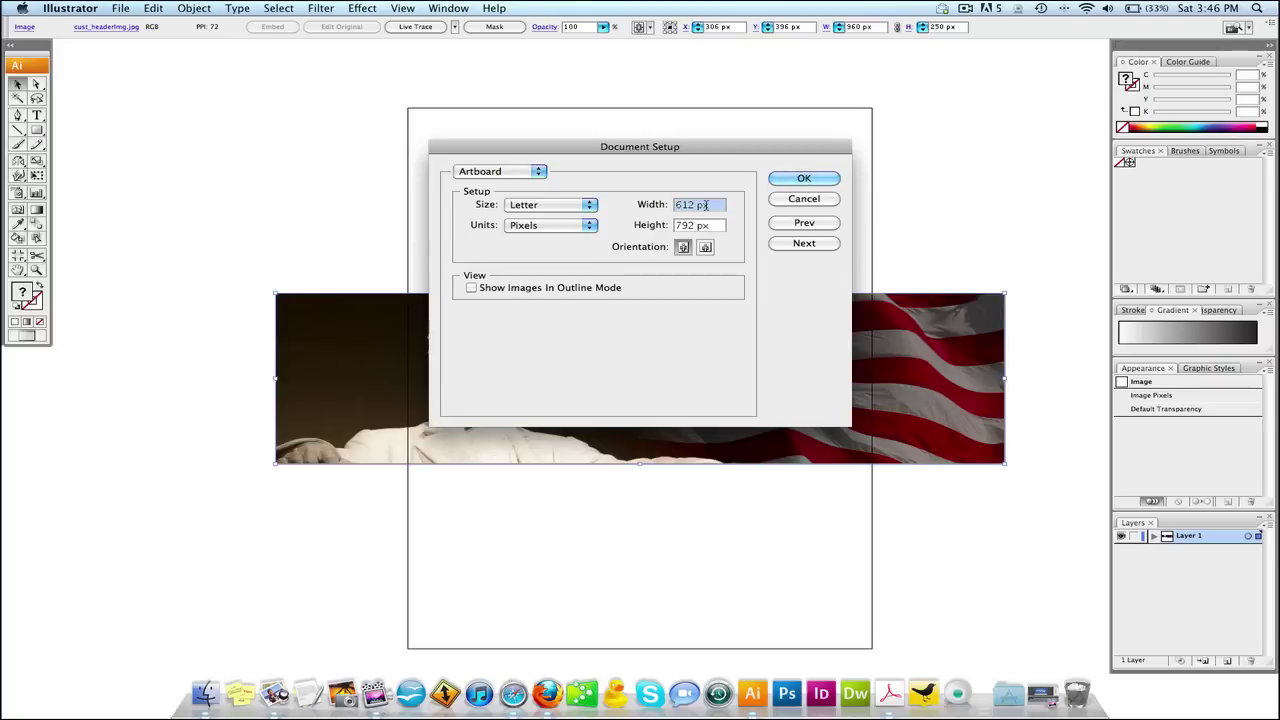
{"action": "type", "text": "960"}
{"action": "left_click", "coordinate": [697, 228]}
{"action": "type", "text": "250"}
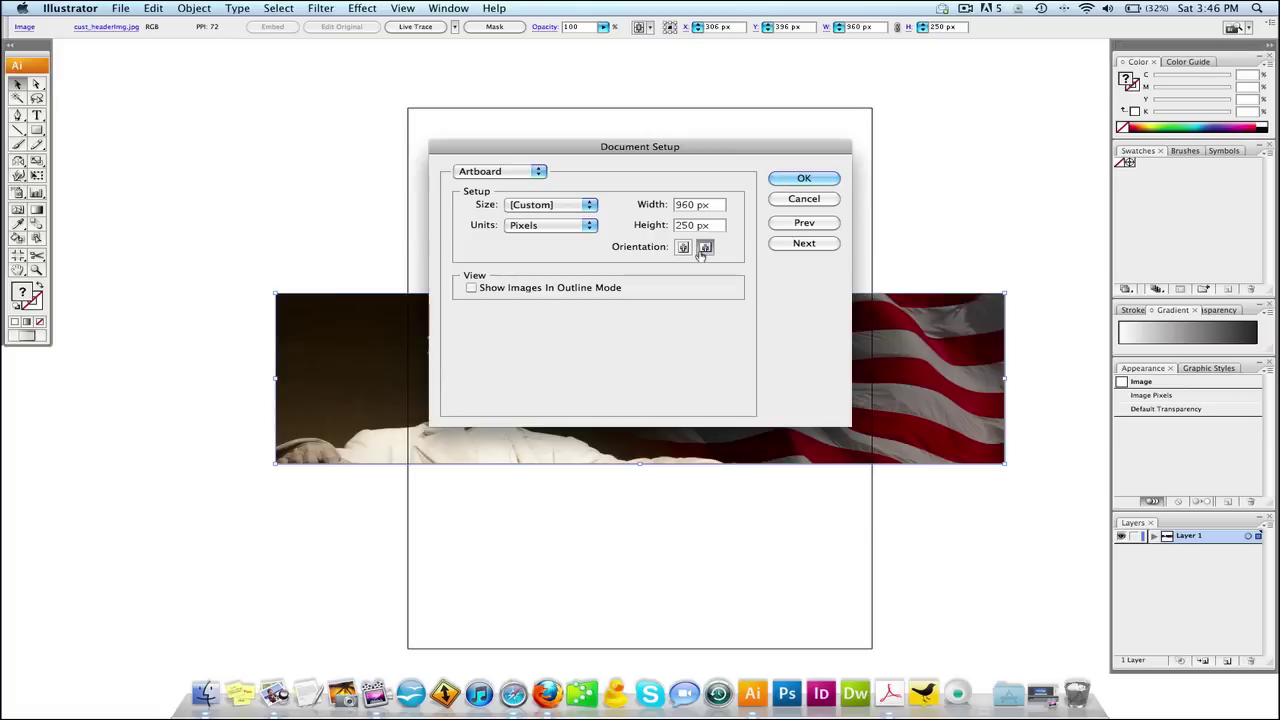
{"action": "left_click", "coordinate": [787, 182]}
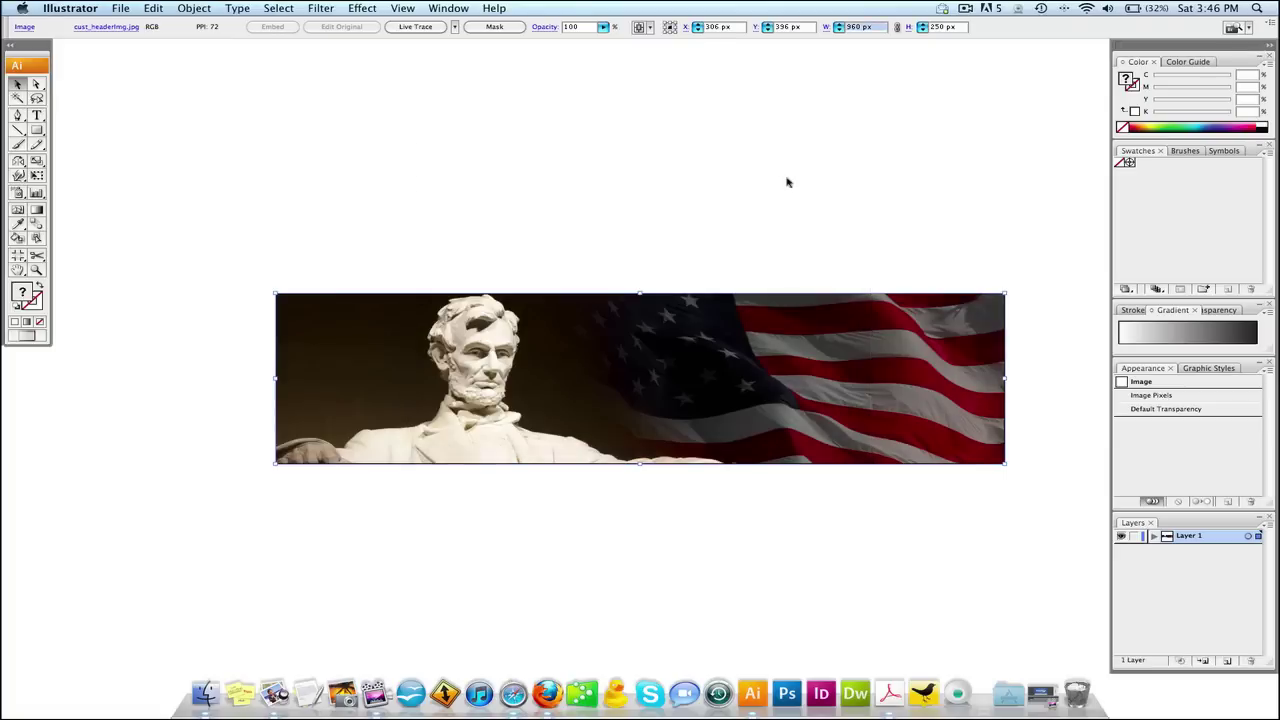
Step: Move the header image above the artboard, hide the artboard outline and show it again
{"action": "left_click", "coordinate": [580, 245]}
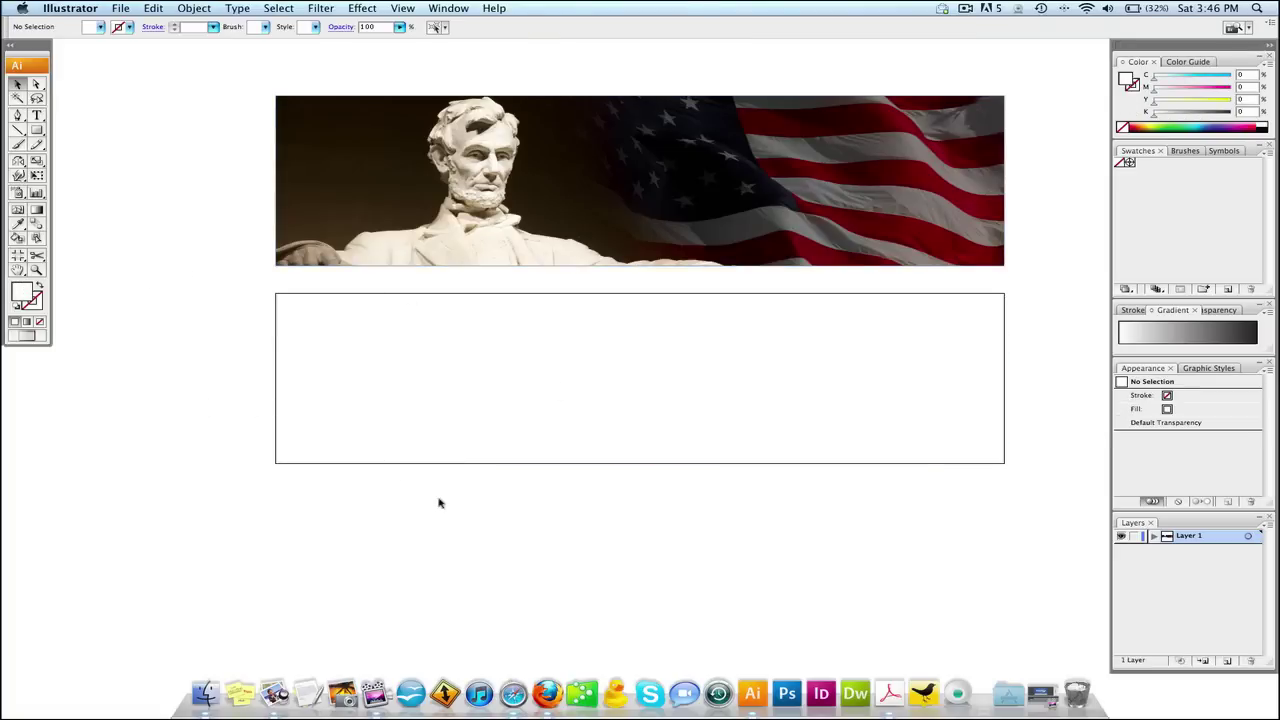
{"action": "left_click", "coordinate": [403, 8]}
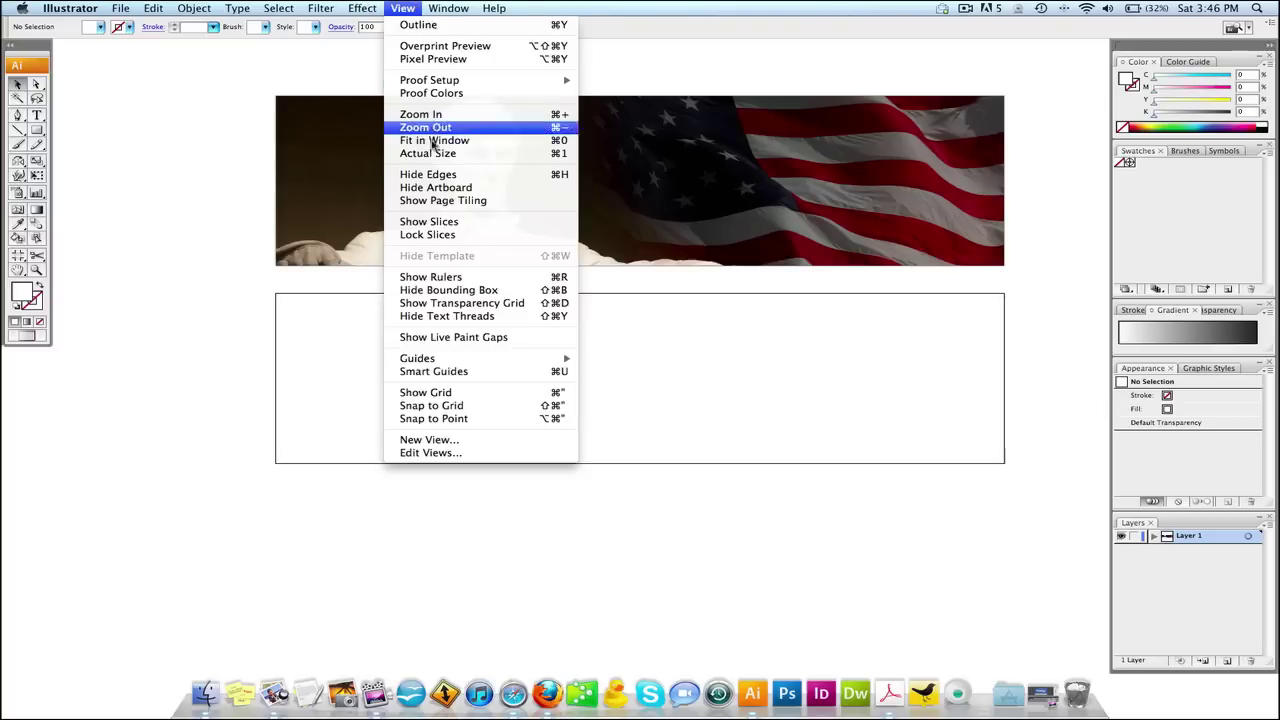
{"action": "left_click", "coordinate": [432, 186]}
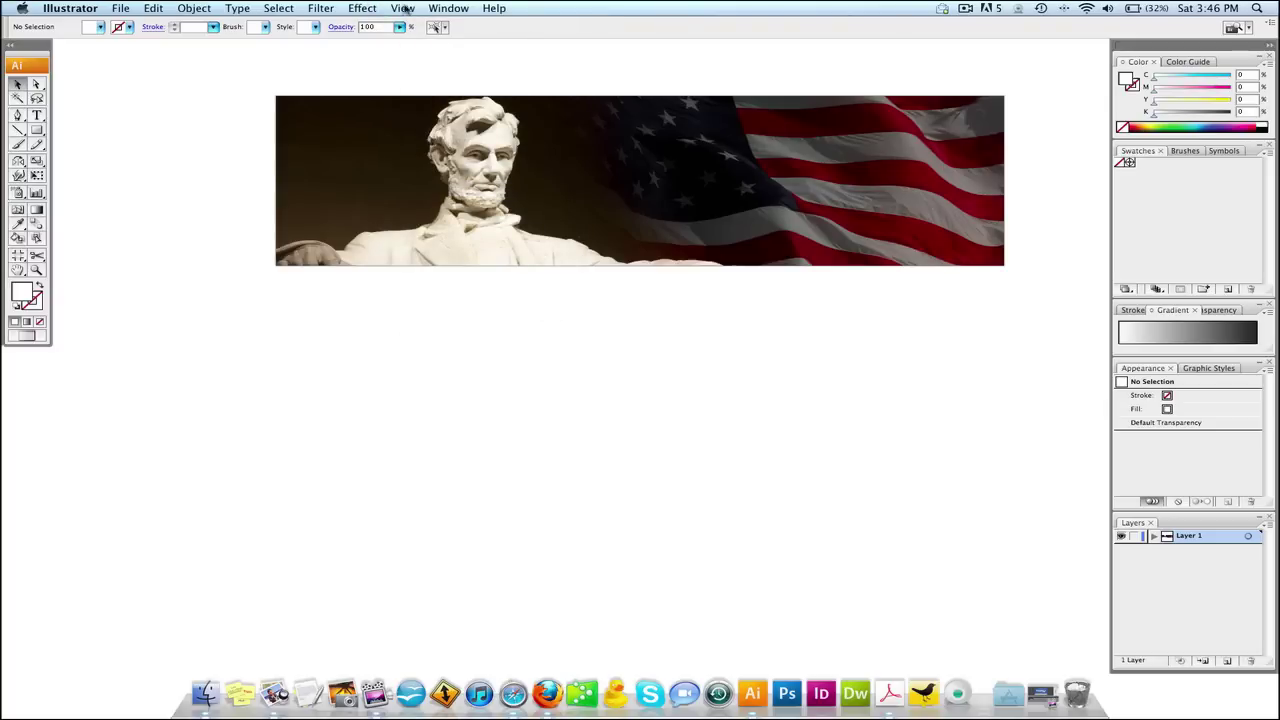
{"action": "key", "text": "super+a"}
{"action": "left_click", "coordinate": [403, 8]}
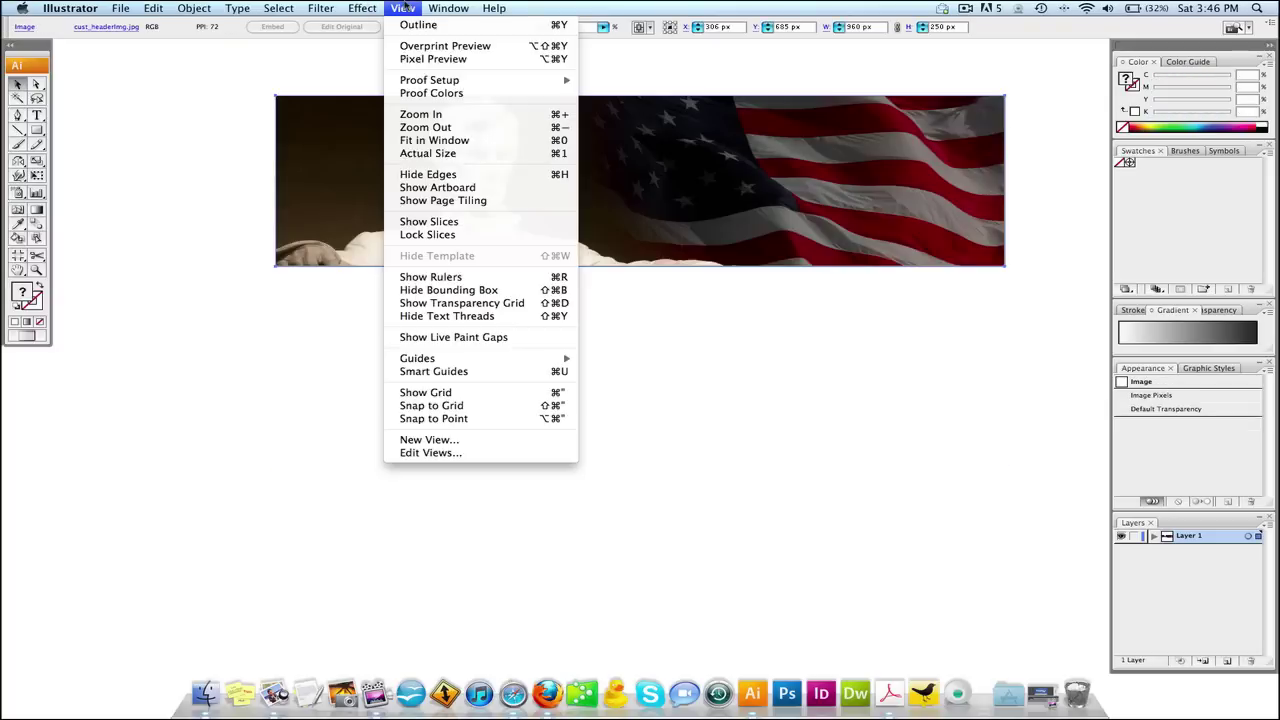
{"action": "left_click", "coordinate": [448, 188]}
{"action": "left_click", "coordinate": [250, 218]}
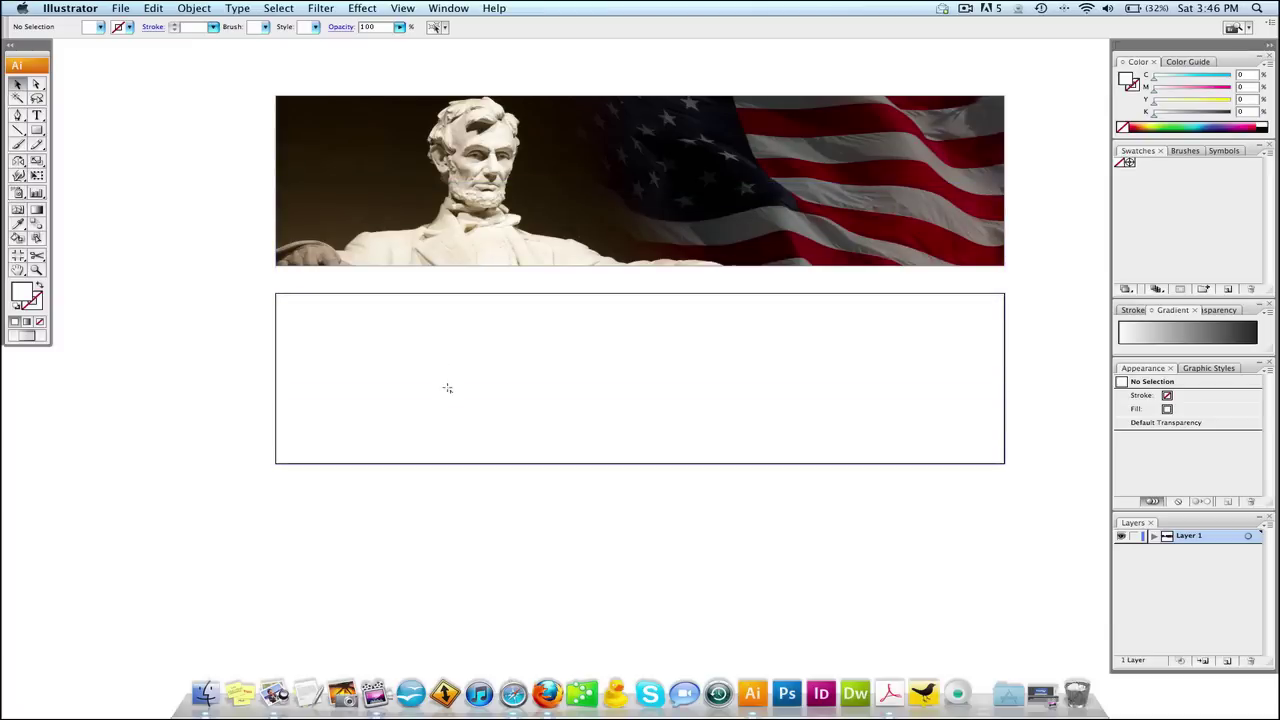
Step: Return the header image to its place on the artboard
{"action": "left_click_drag", "start_coordinate": [447, 391], "coordinate": [447, 391]}
{"action": "left_click", "coordinate": [229, 323]}
{"action": "scroll", "coordinate": [806, 405], "scroll_direction": "down", "scroll_amount": 3}
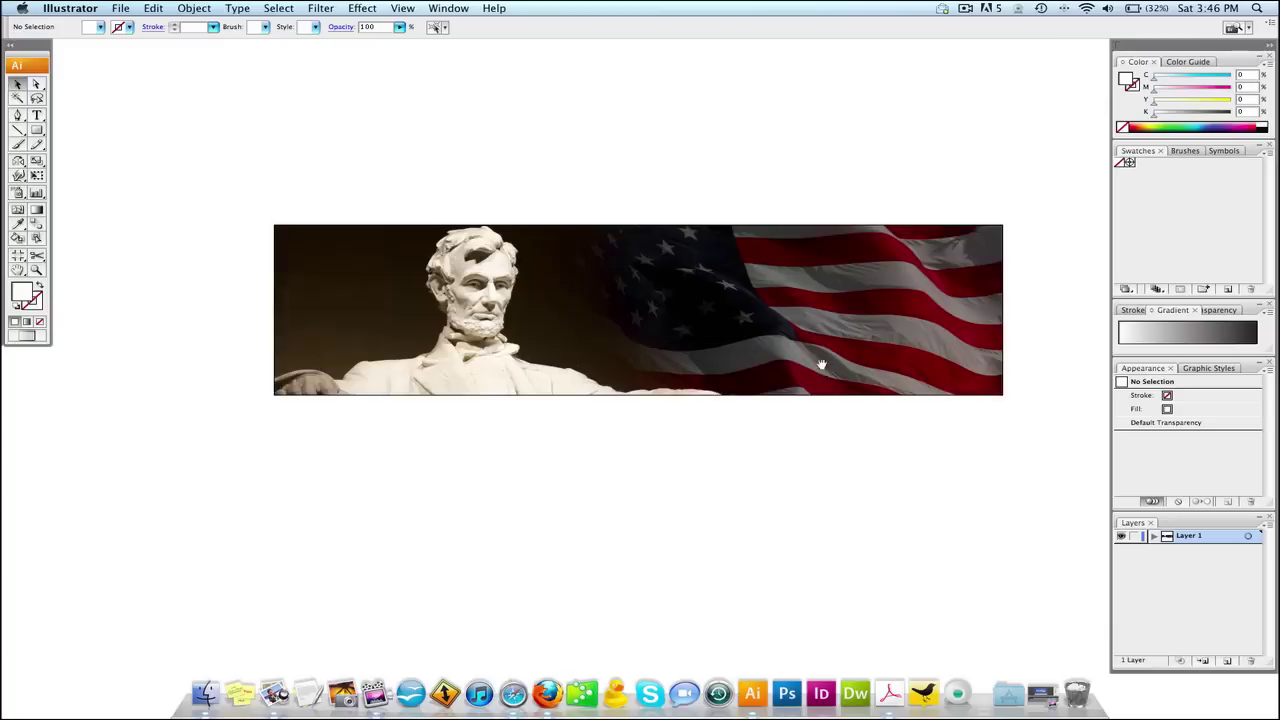
Step: Add a new layer and place it below the header image's layer
{"action": "left_click", "coordinate": [1226, 661]}
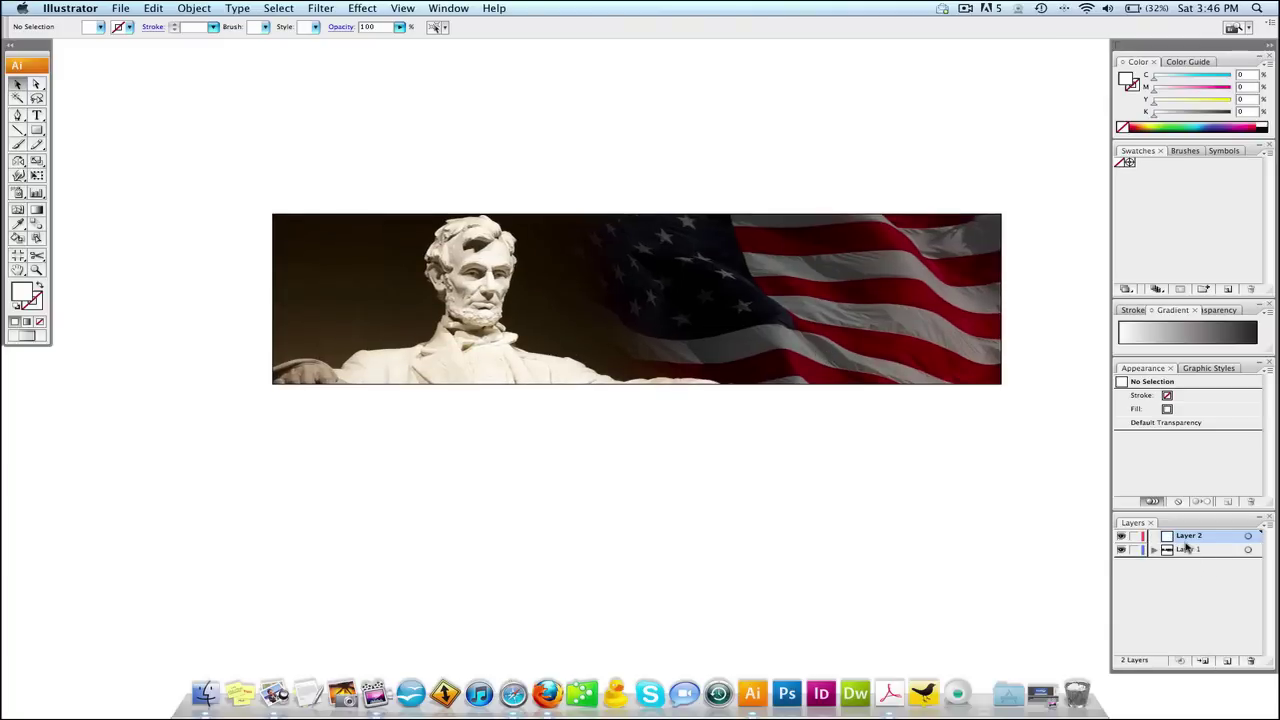
{"action": "left_click_drag", "start_coordinate": [1167, 538], "coordinate": [1160, 557]}
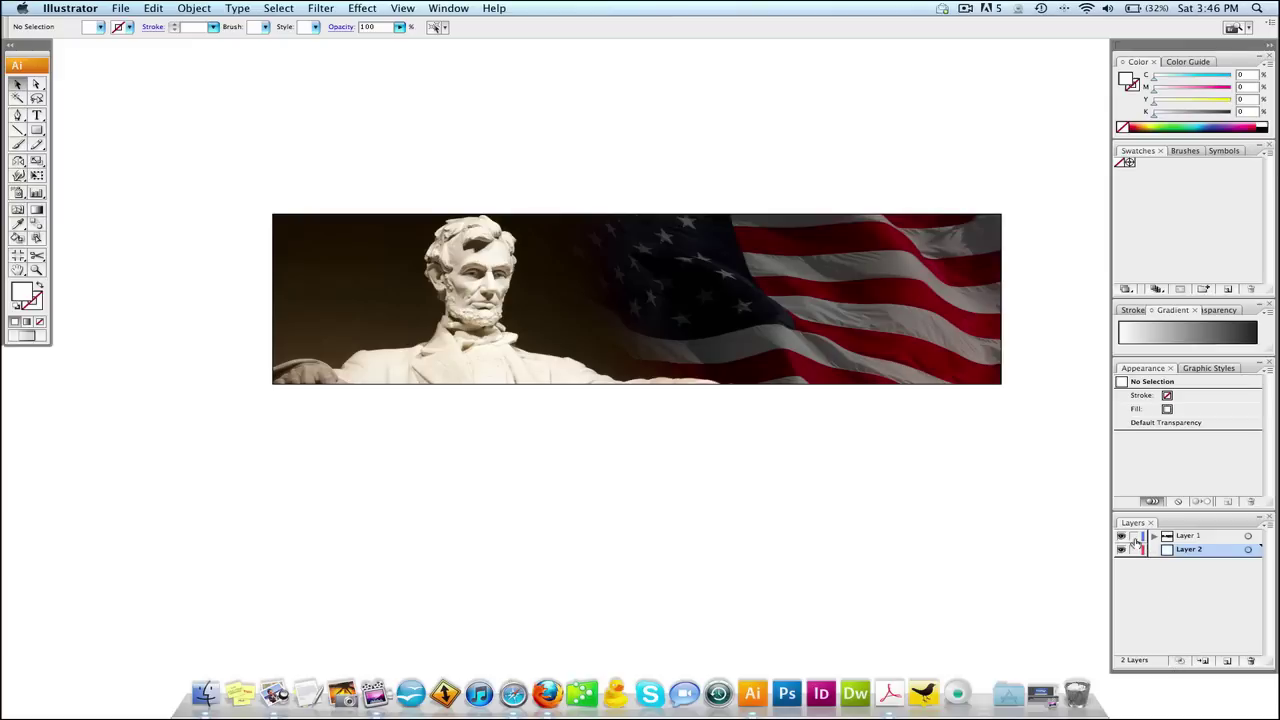
Step: Lock the header image's layer and open the website screenshot from the desktop in Illustrator
{"action": "left_click", "coordinate": [1134, 537]}
{"action": "key", "text": "F11"}
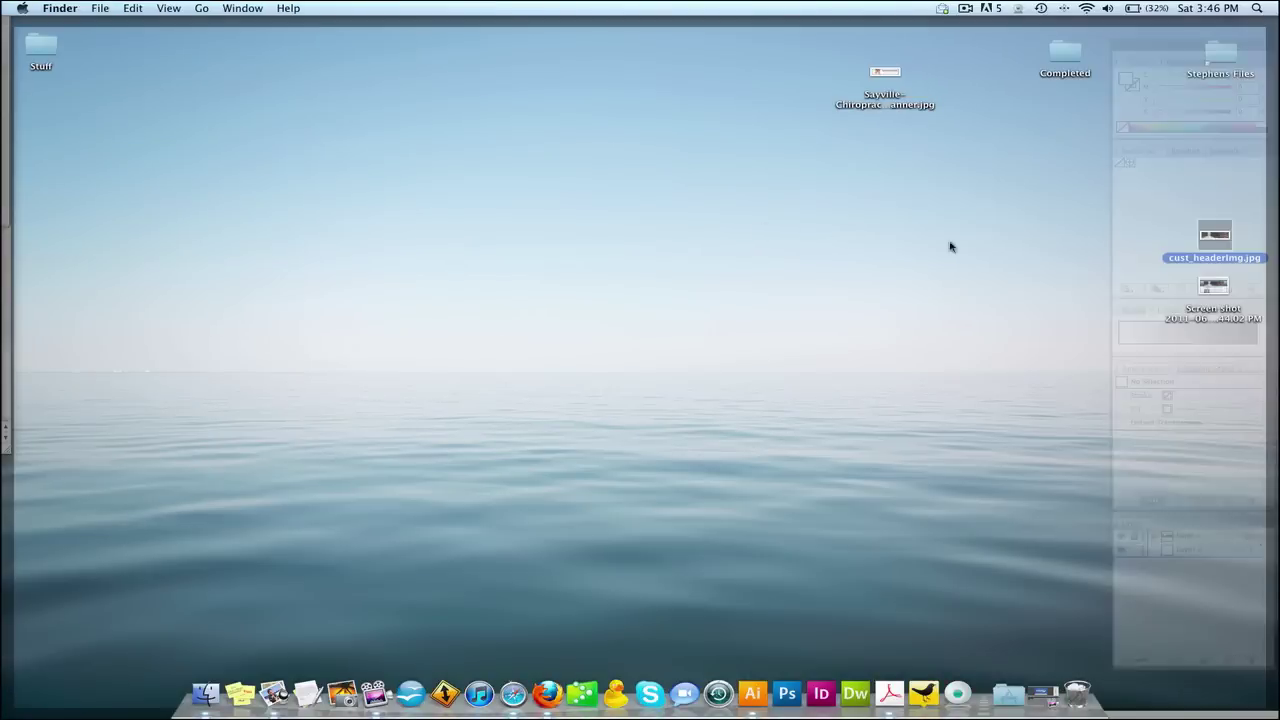
{"action": "left_click", "coordinate": [1190, 293]}
{"action": "left_click", "coordinate": [1204, 289]}
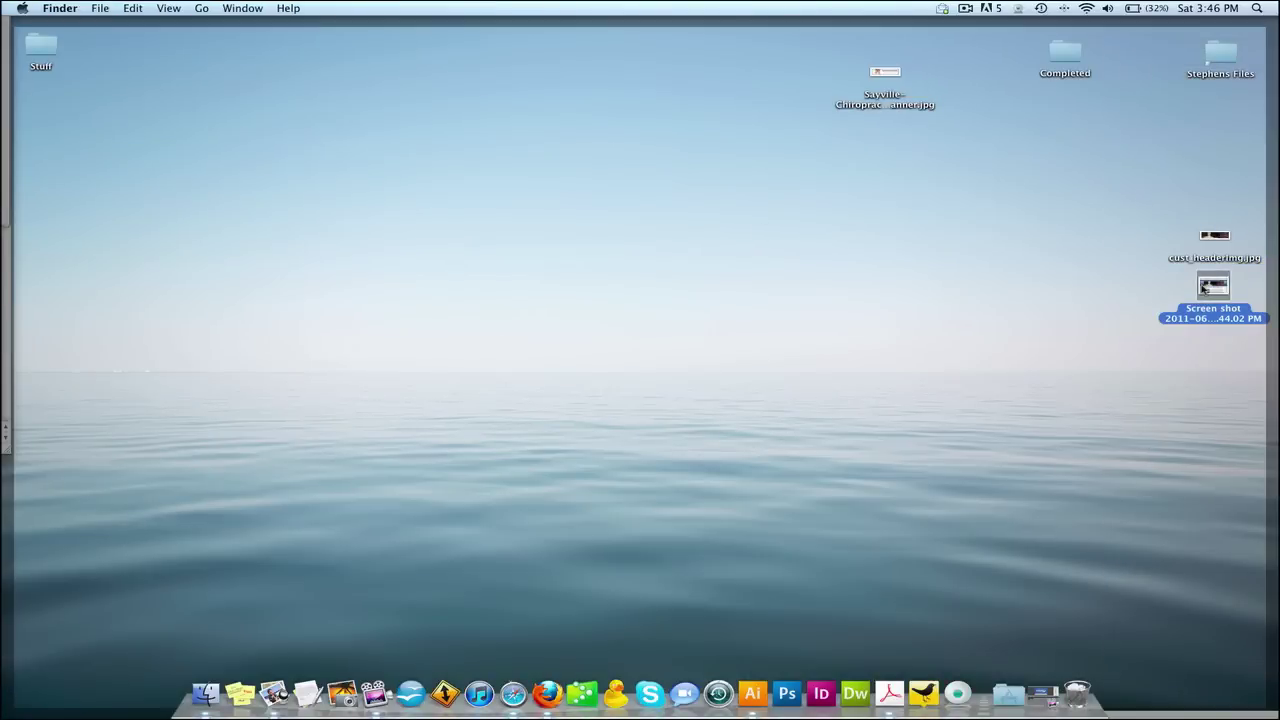
{"action": "left_click_drag", "start_coordinate": [1204, 289], "coordinate": [751, 700]}
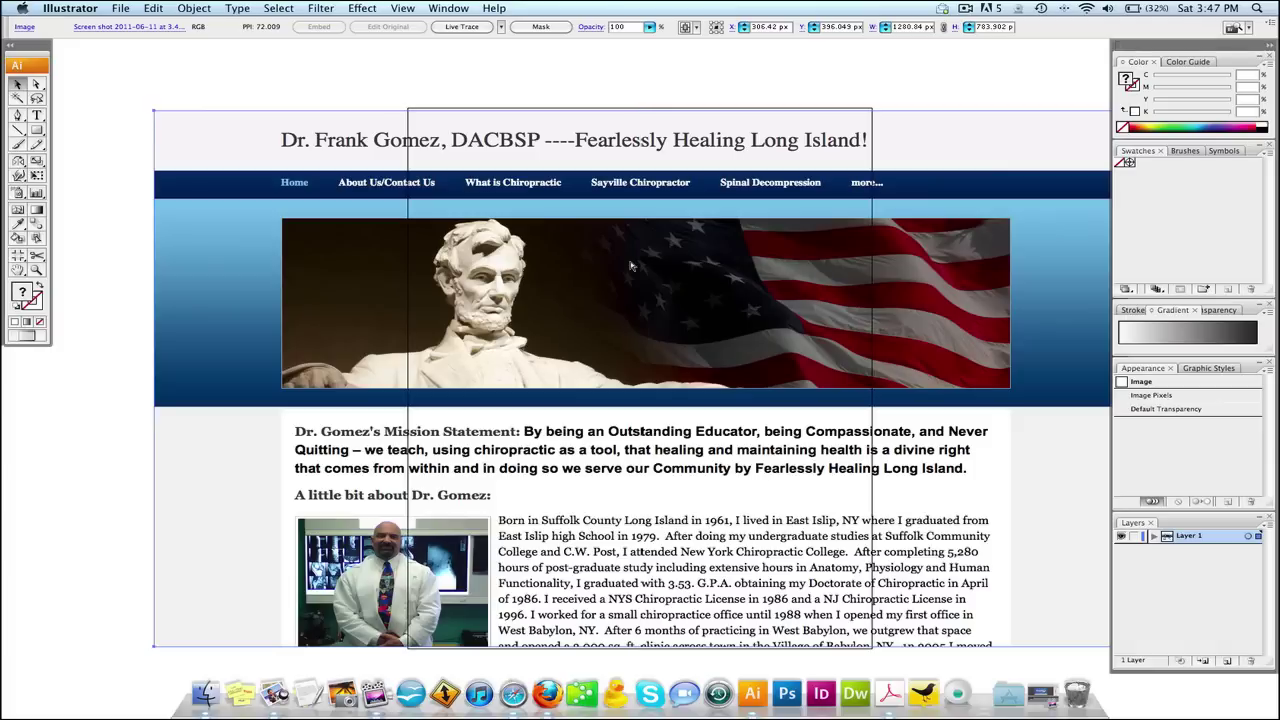
{"action": "left_click", "coordinate": [418, 8]}
{"action": "left_click", "coordinate": [418, 8]}
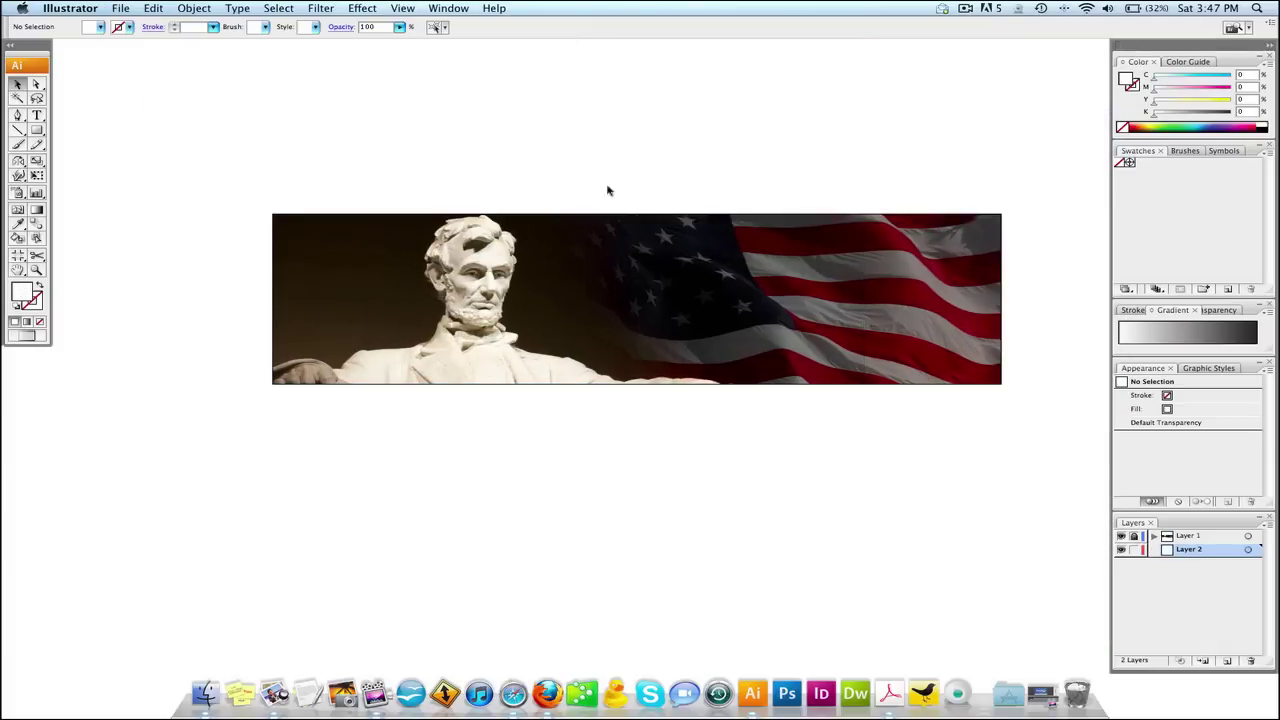
Step: Review the image files linked in the header document, and close the list
{"action": "left_click_drag", "start_coordinate": [691, 297], "coordinate": [688, 375]}
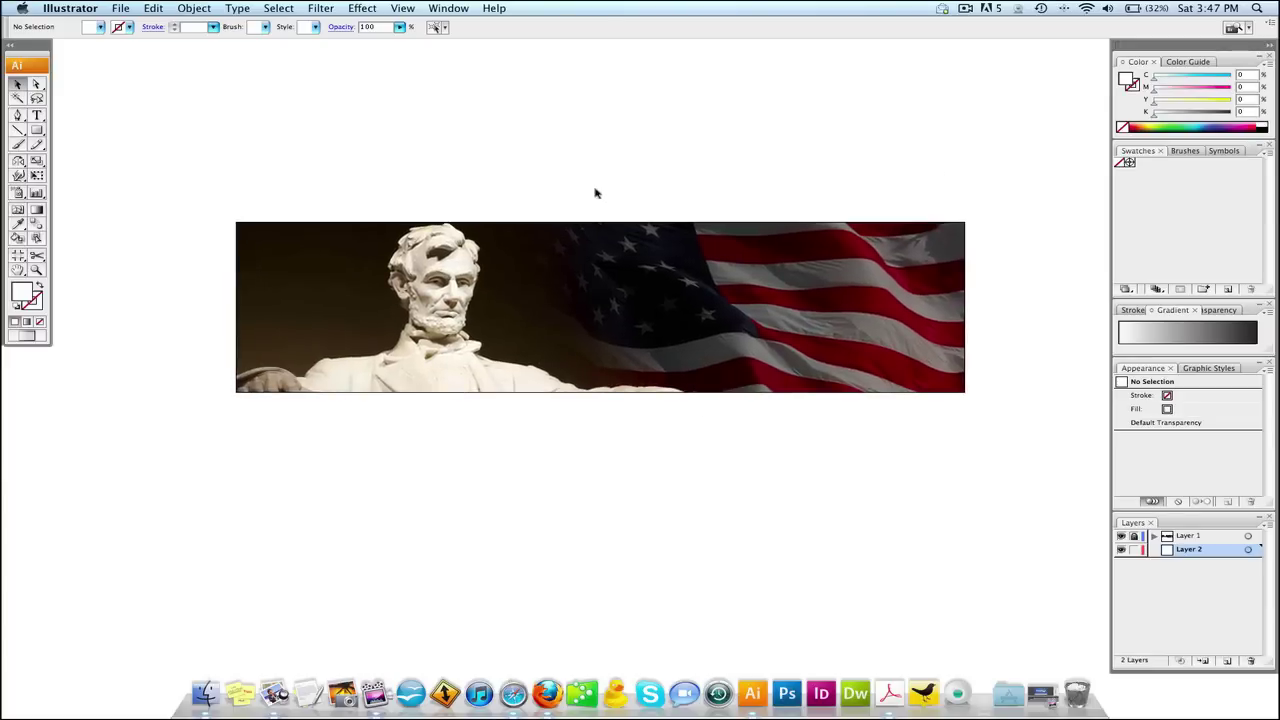
{"action": "left_click", "coordinate": [432, 8]}
{"action": "left_click", "coordinate": [486, 296]}
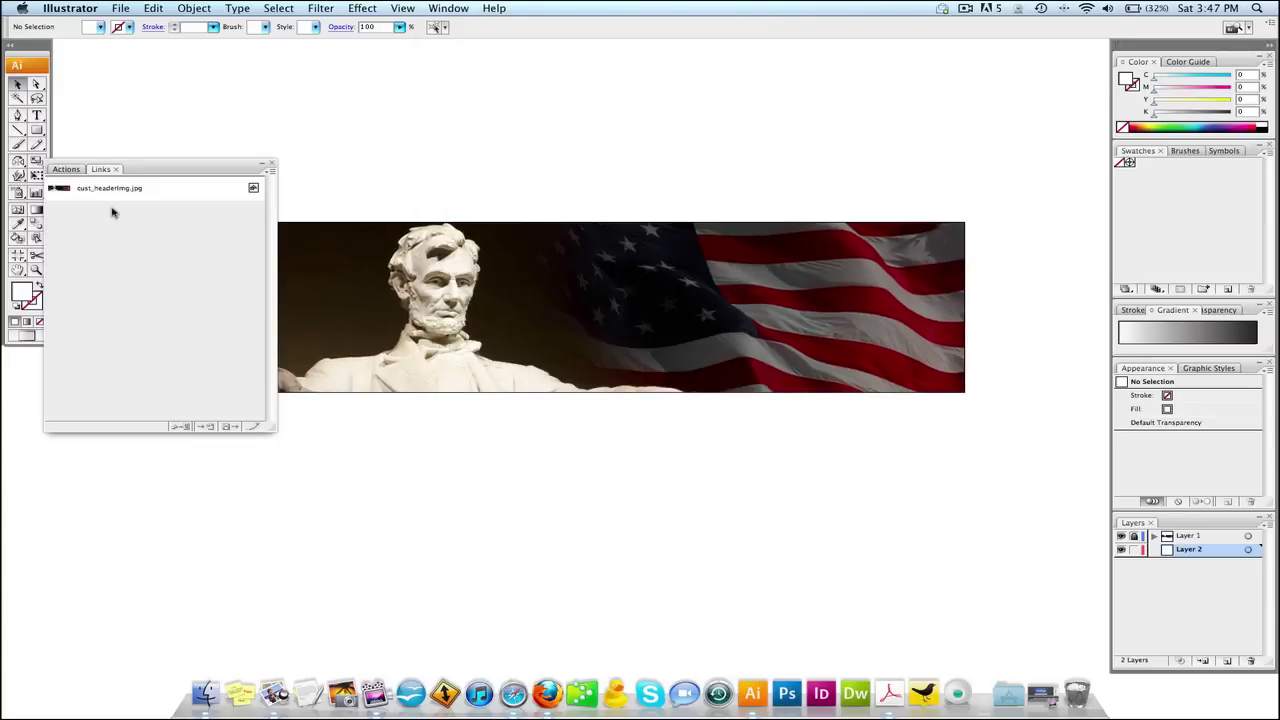
{"action": "left_click", "coordinate": [271, 162]}
{"action": "left_click_drag", "start_coordinate": [574, 414], "coordinate": [574, 346]}
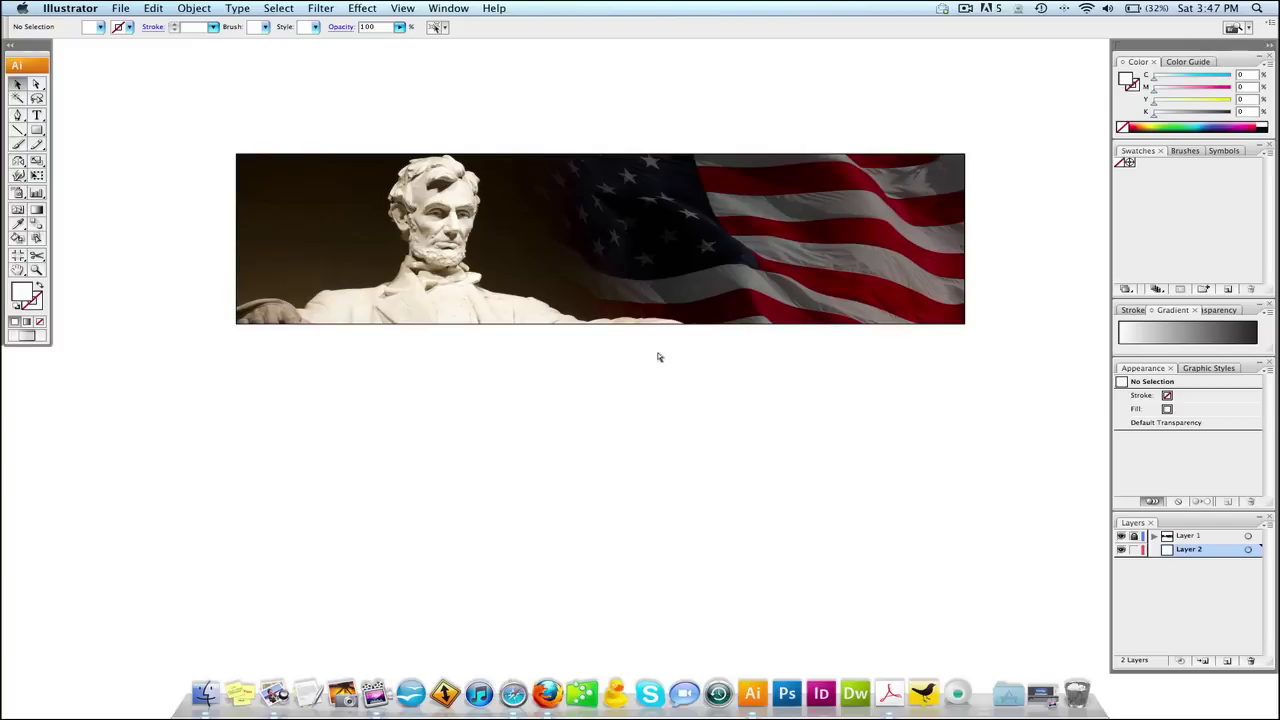
Step: Paste the website screenshot on Layer 2, aligned so its header picture matches the artboard, and lock that layer
{"action": "key", "text": "super+v"}
{"action": "left_click_drag", "start_coordinate": [608, 432], "coordinate": [610, 375]}
{"action": "key", "text": "Up"}
{"action": "key", "text": "Up"}
{"action": "key", "text": "Up"}
{"action": "key", "text": "Up"}
{"action": "key", "text": "Up"}
{"action": "key", "text": "Up"}
{"action": "key", "text": "Up"}
{"action": "key", "text": "Up"}
{"action": "key", "text": "Up"}
{"action": "key", "text": "Up"}
{"action": "key", "text": "Up"}
{"action": "key", "text": "Up"}
{"action": "key", "text": "Up"}
{"action": "key", "text": "Up"}
{"action": "key", "text": "Up"}
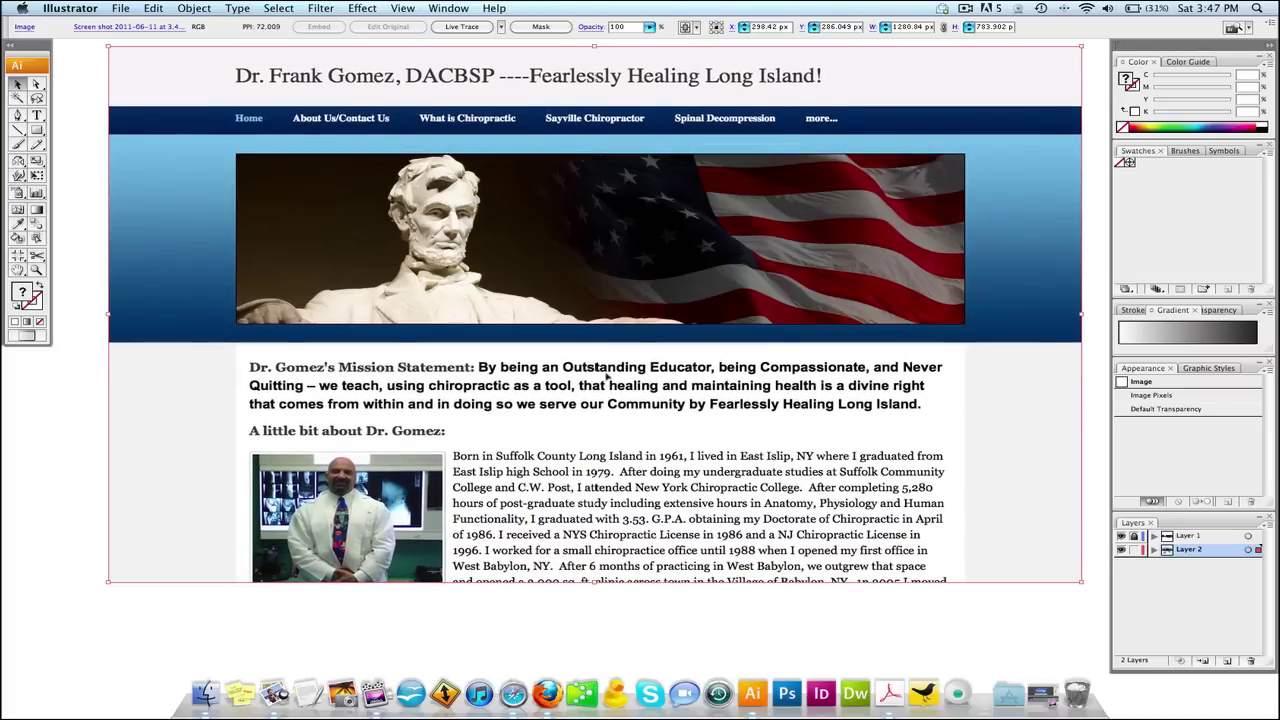
{"action": "left_click", "coordinate": [1133, 551]}
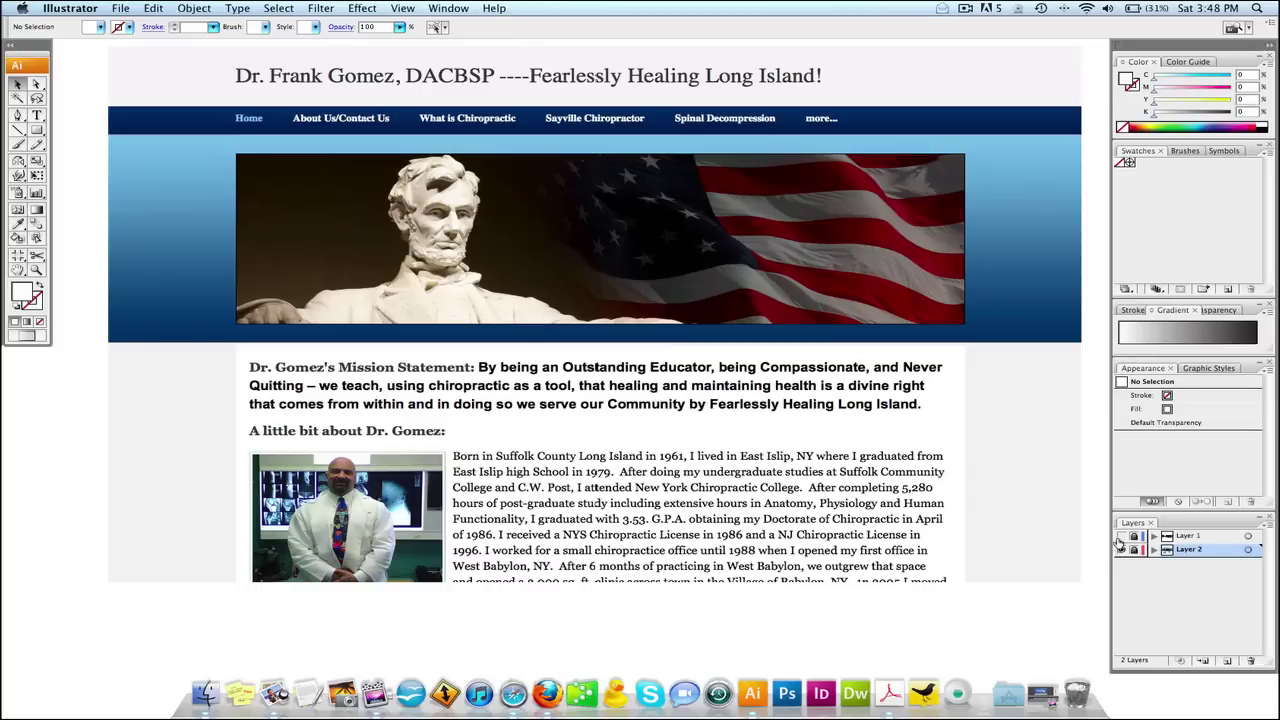
Step: Unlock Layer 1 and delete the header image from it, checking the empty artboard with Layer 2 hidden briefly
{"action": "left_click", "coordinate": [1172, 537]}
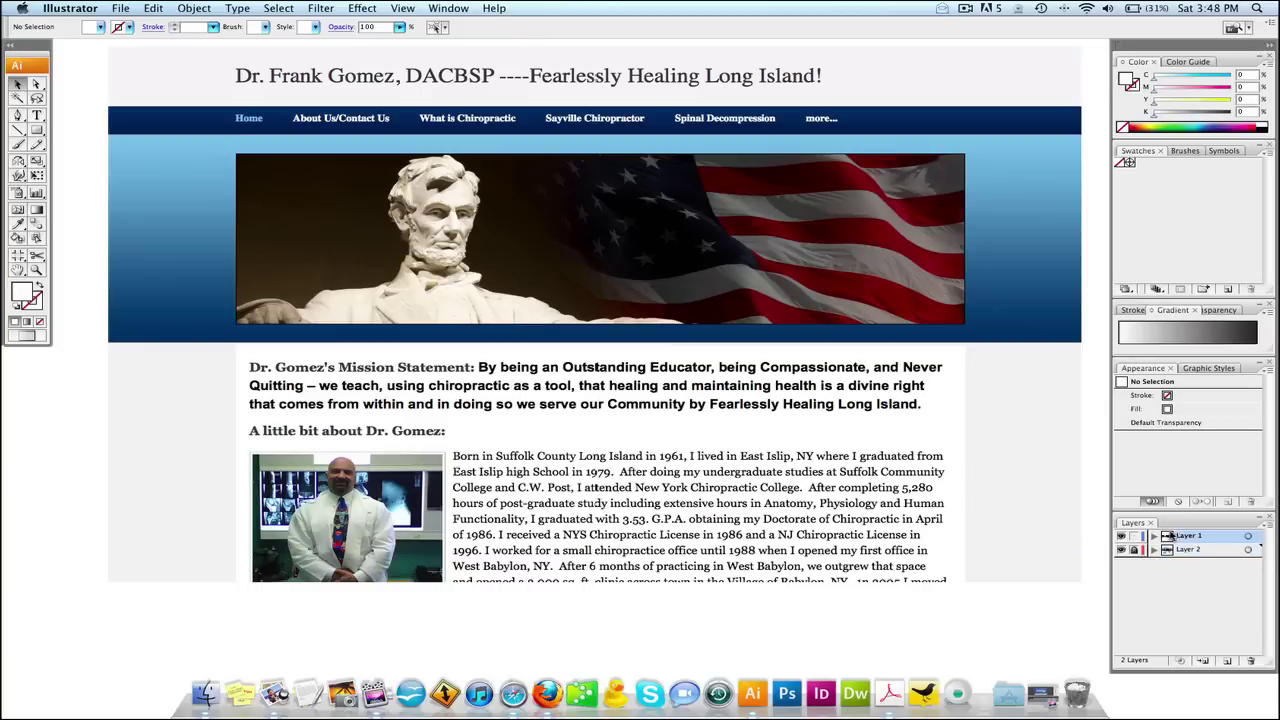
{"action": "left_click_drag", "start_coordinate": [900, 318], "coordinate": [900, 366]}
{"action": "left_click", "coordinate": [580, 243]}
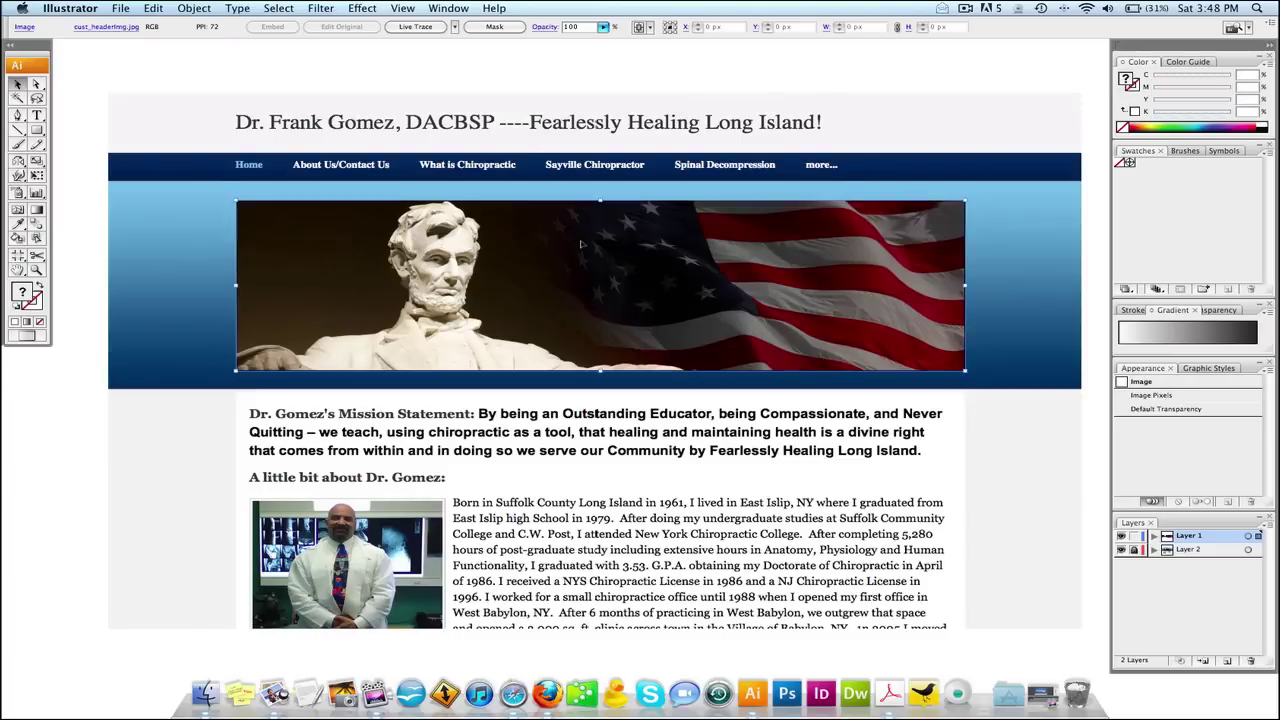
{"action": "key", "text": "super+shift+a"}
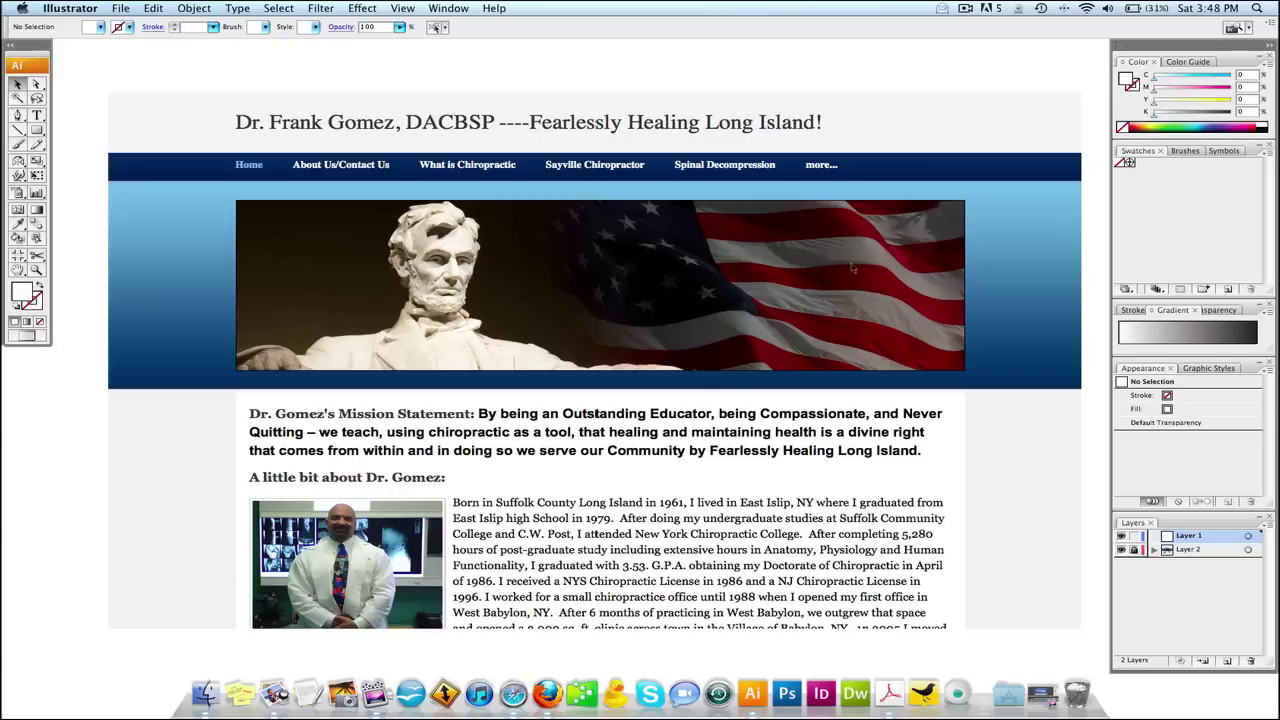
{"action": "left_click", "coordinate": [1121, 550]}
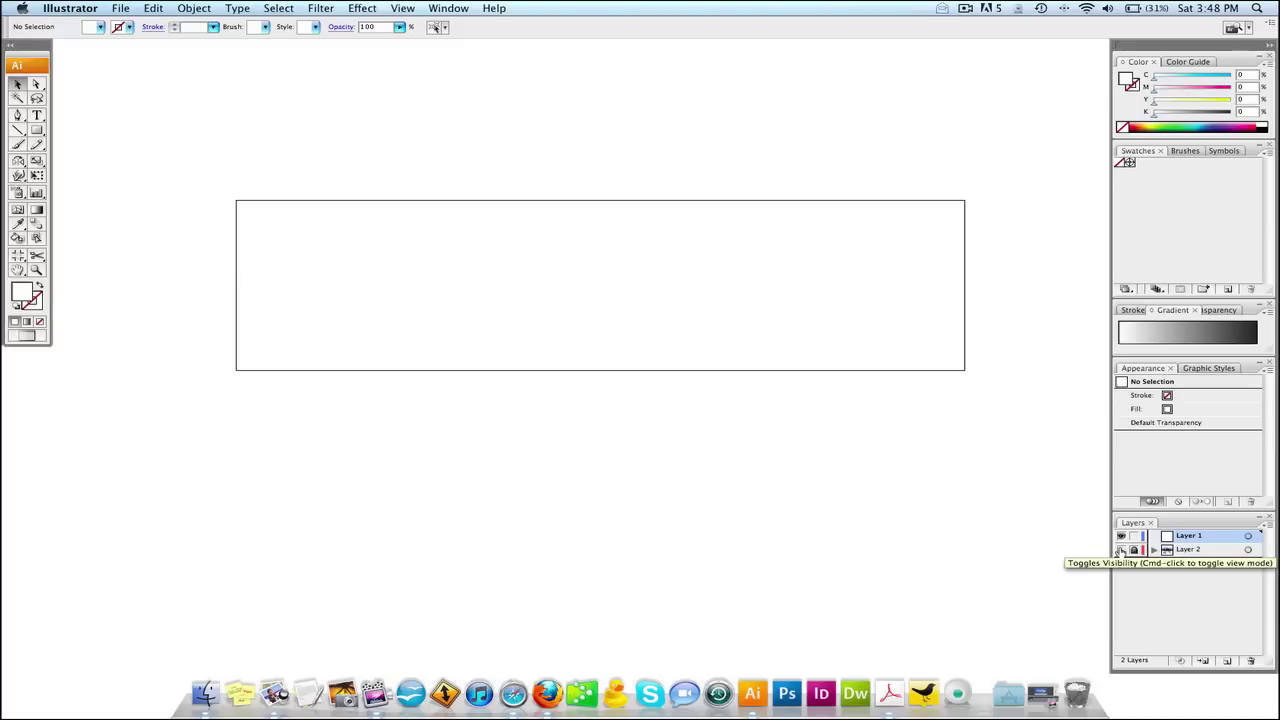
{"action": "left_click", "coordinate": [1121, 550]}
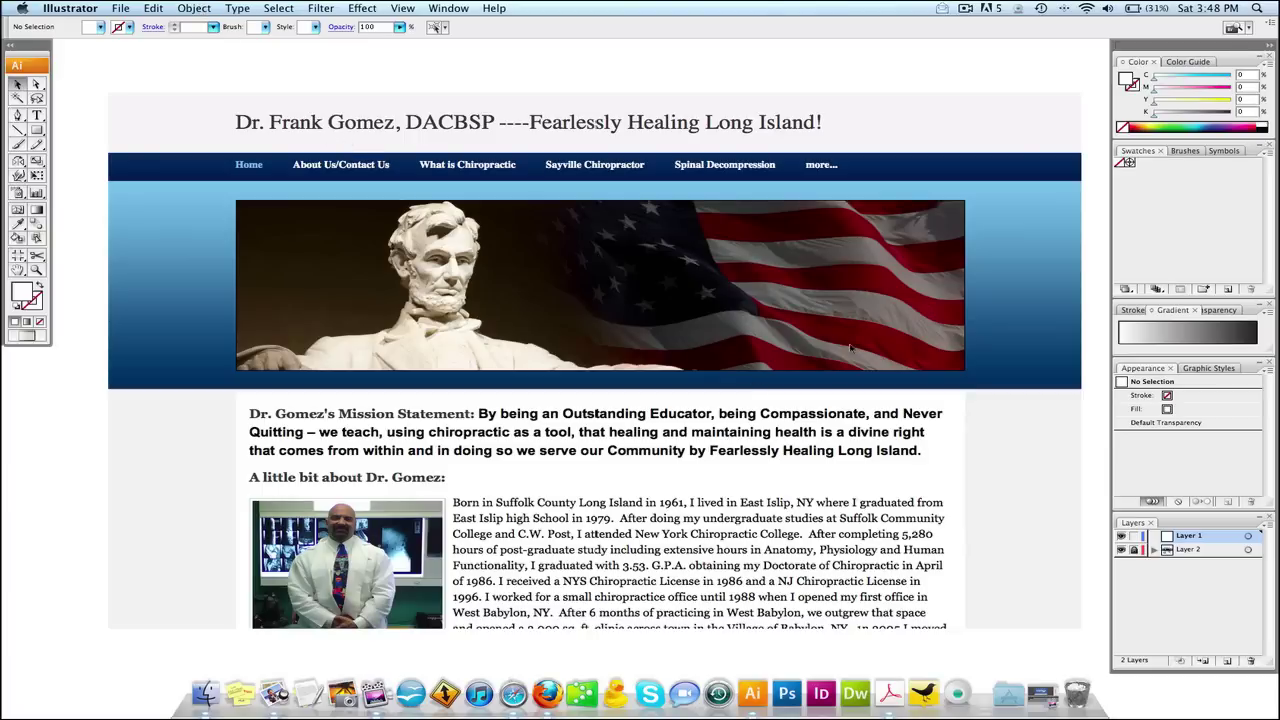
Step: Rename Layer 1 as BANNER
{"action": "double_click", "coordinate": [1190, 537]}
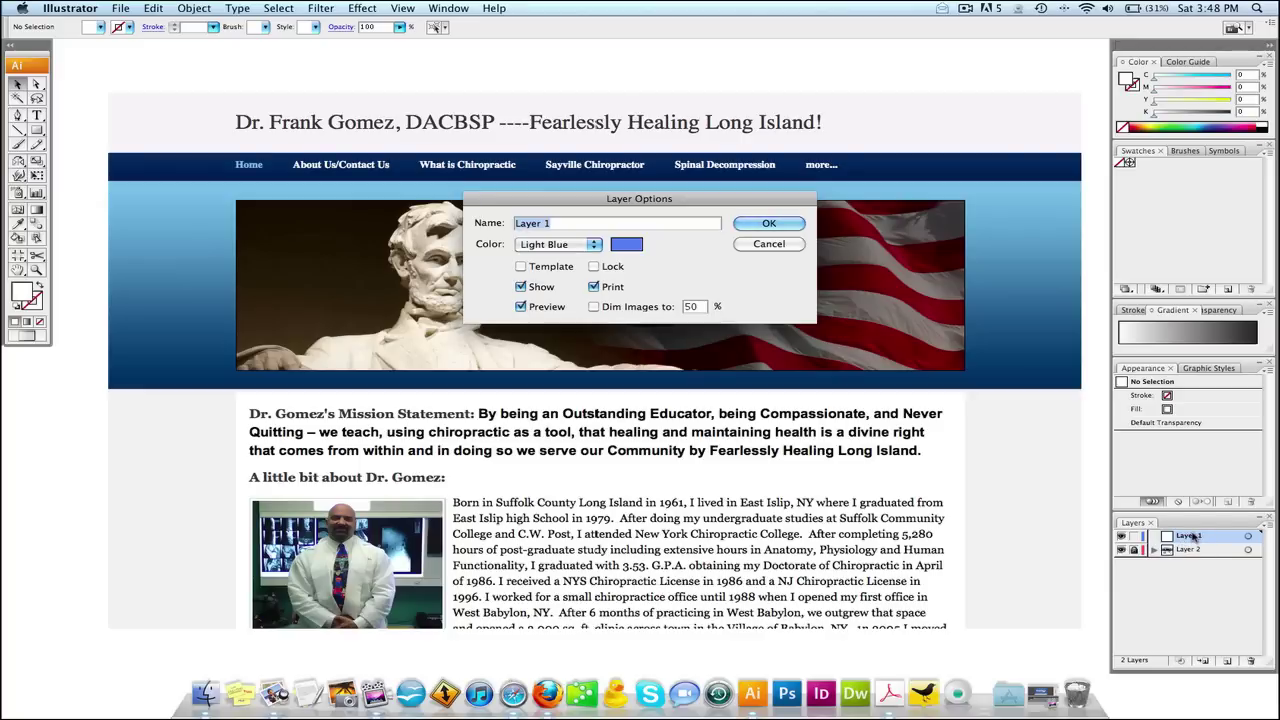
{"action": "type", "text": "BANNER"}
{"action": "key", "text": "Return"}
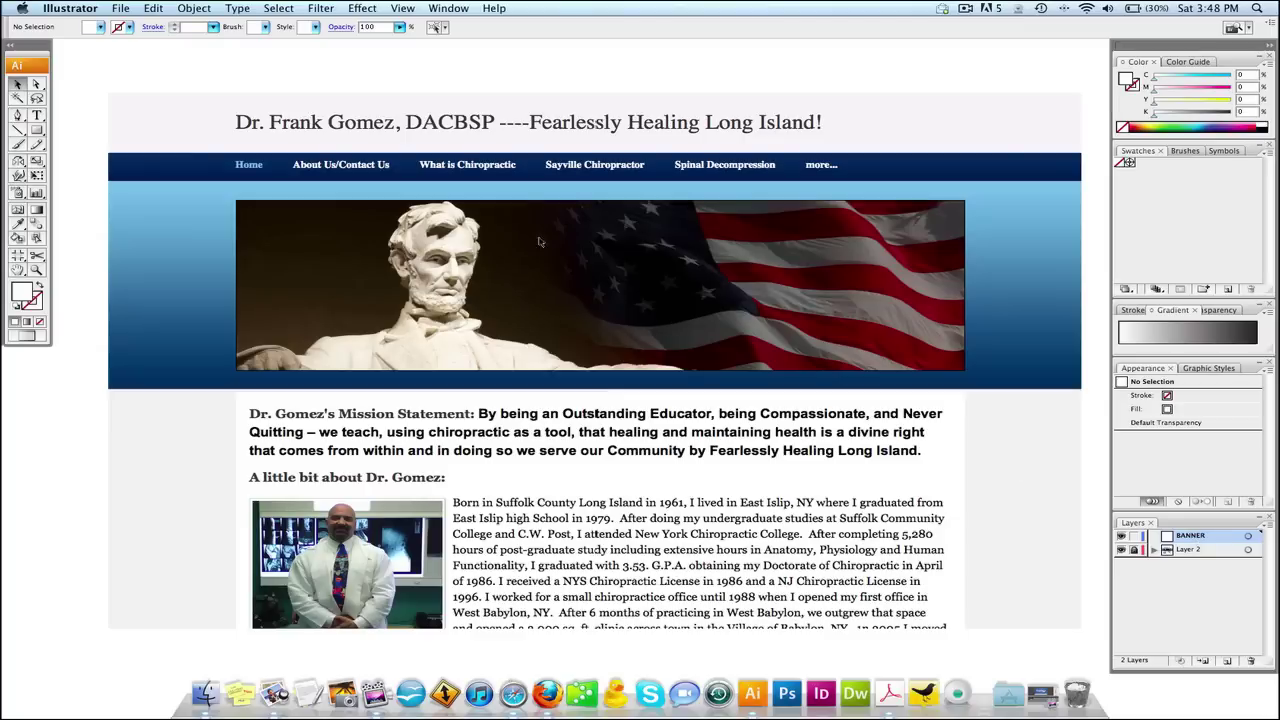
Step: Make a crop area from the artboard and inspect its crop marks with Layer 2 hidden briefly
{"action": "left_click", "coordinate": [194, 8]}
{"action": "mouse_move", "coordinate": [206, 353]}
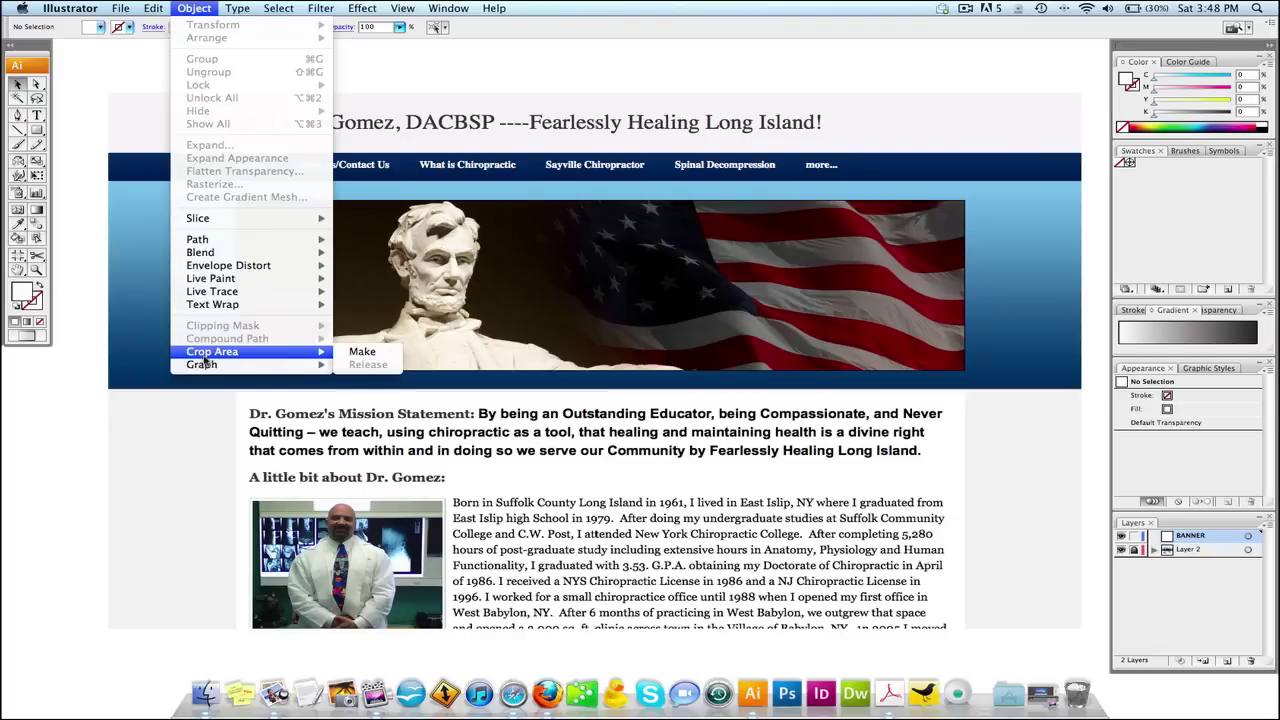
{"action": "left_click", "coordinate": [360, 357]}
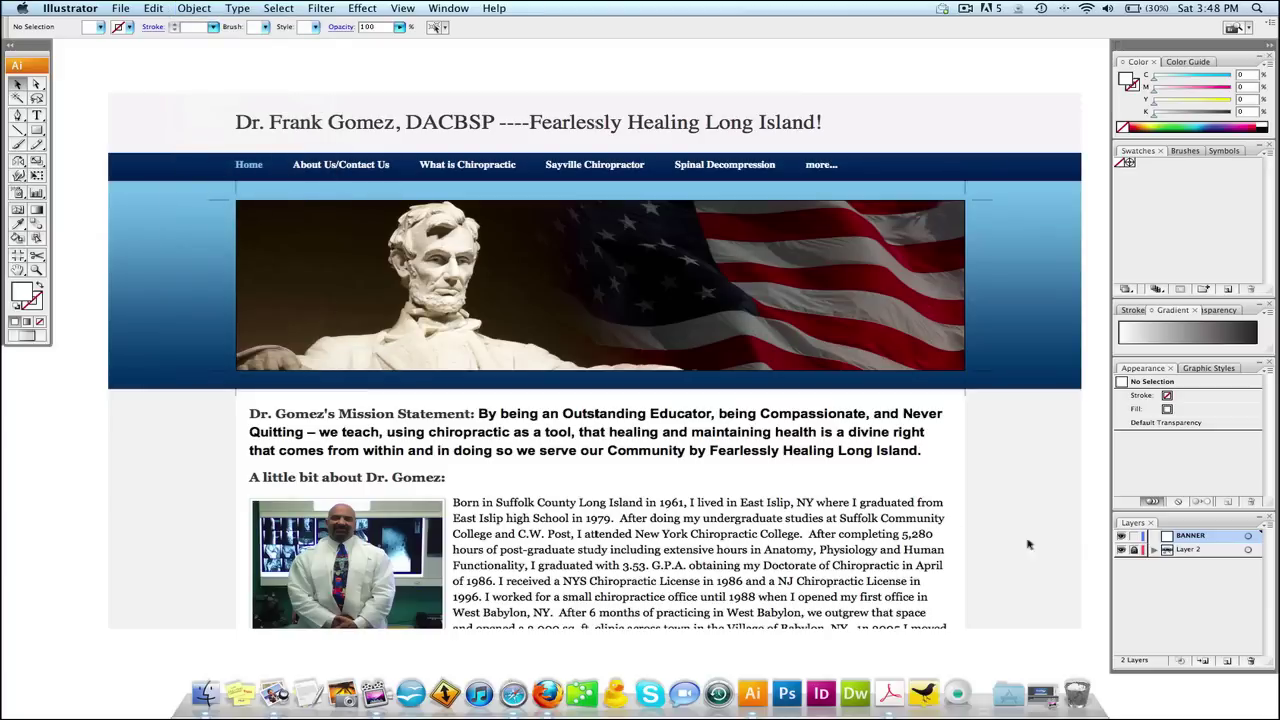
{"action": "left_click", "coordinate": [1123, 550]}
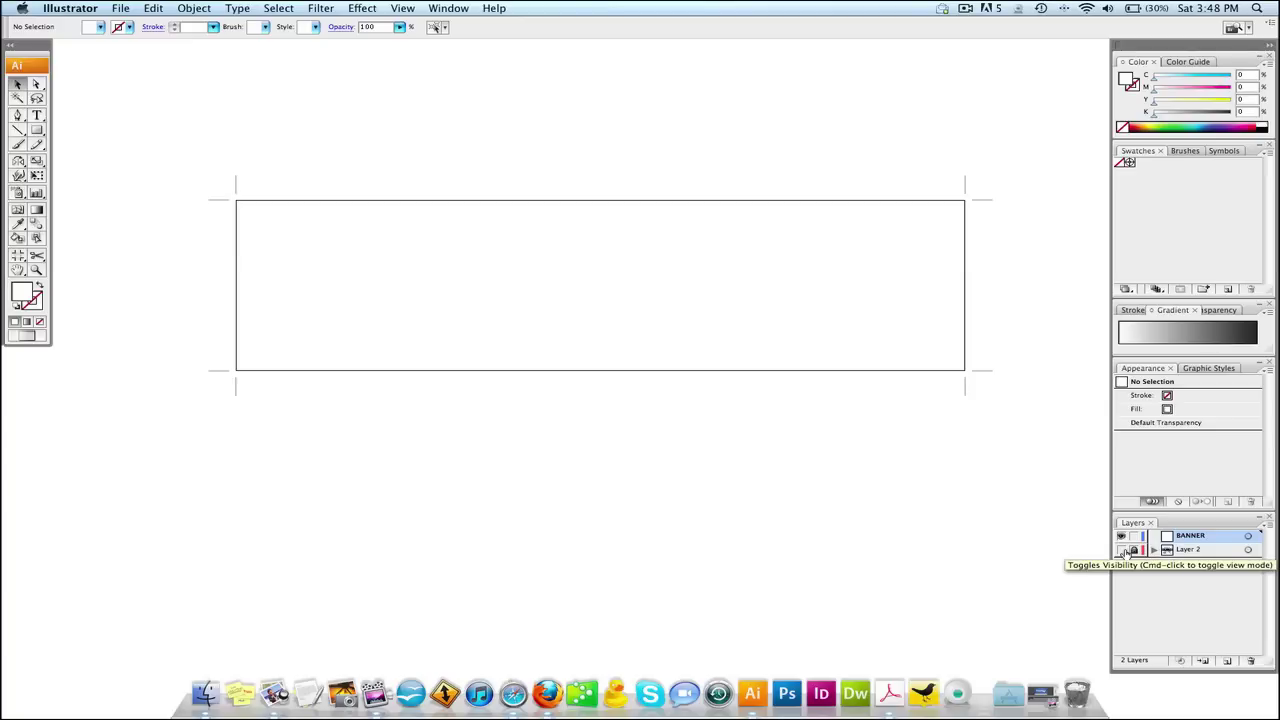
{"action": "left_click", "coordinate": [1123, 550]}
Step: Release the crop area into a 960 by 250 px rectangle and apply the default white fill and 1 pt black stroke
{"action": "left_click", "coordinate": [194, 8]}
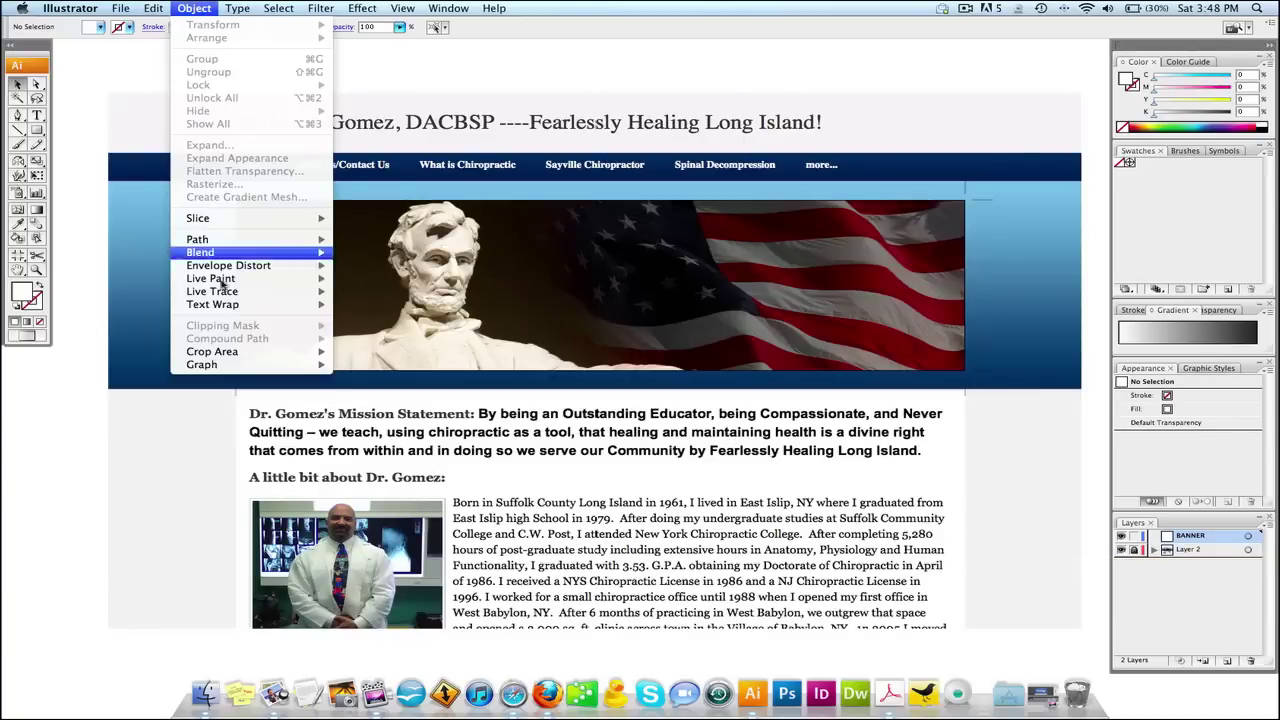
{"action": "left_click", "coordinate": [362, 358]}
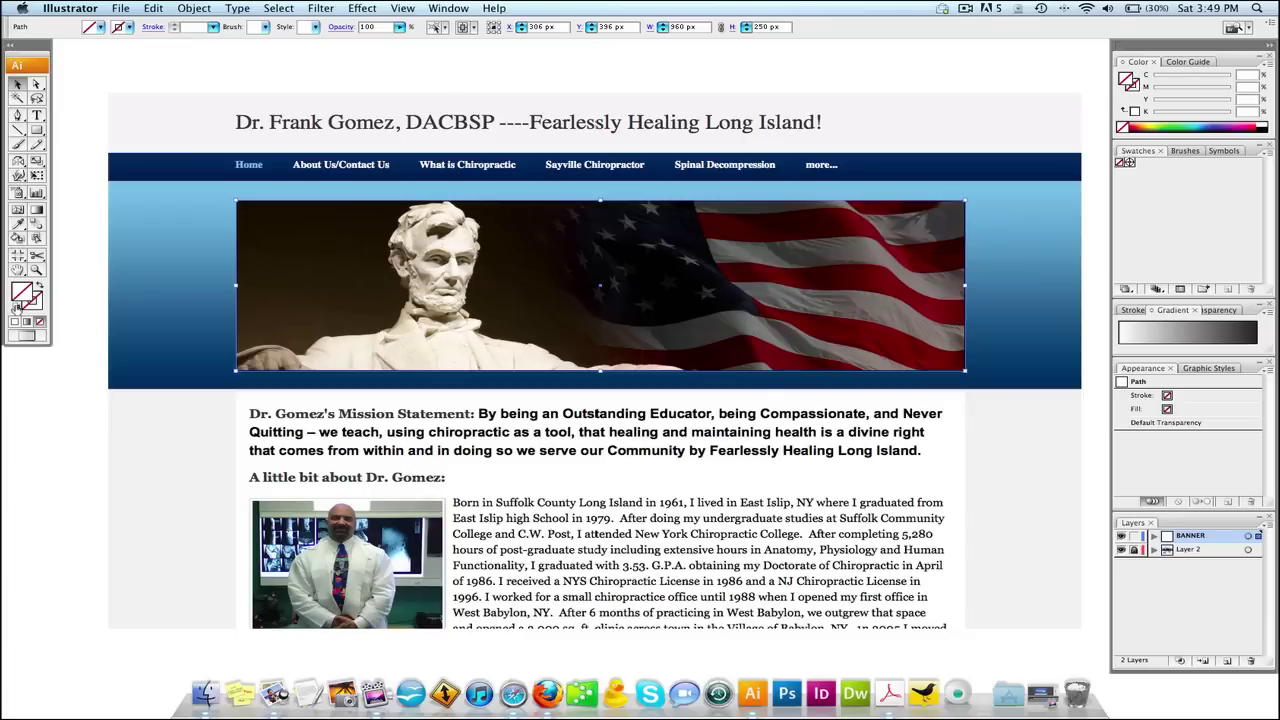
{"action": "left_click", "coordinate": [16, 308]}
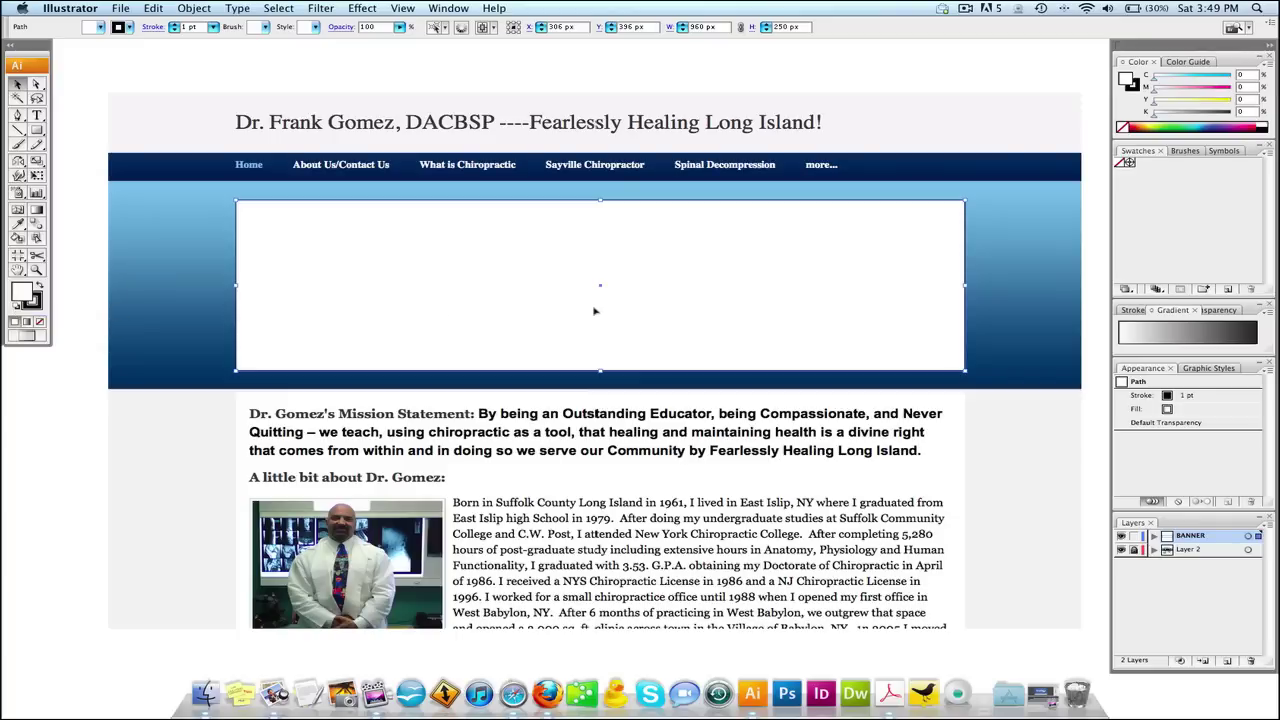
{"action": "left_click", "coordinate": [176, 303]}
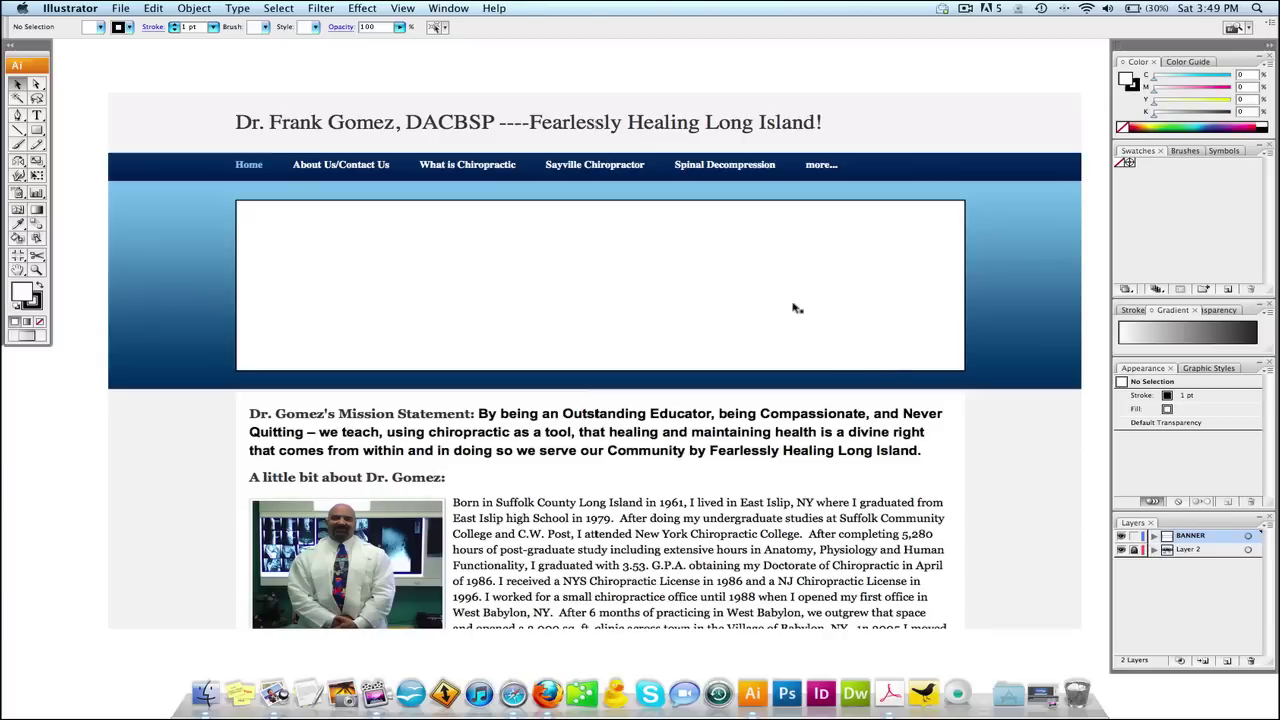
Step: Lock the BANNER layer, unlock it again and select the white rectangle
{"action": "left_click", "coordinate": [706, 306]}
{"action": "scroll", "coordinate": [440, 246], "scroll_direction": "up", "scroll_amount": 2}
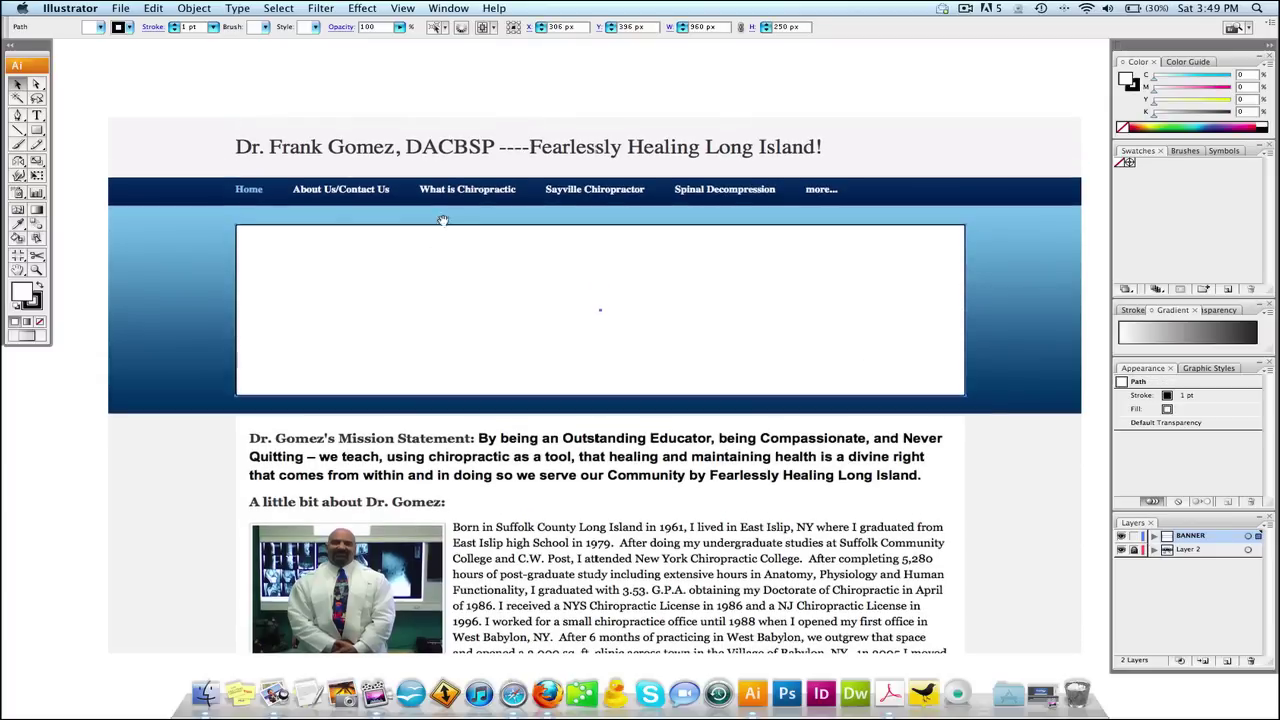
{"action": "left_click", "coordinate": [450, 103]}
{"action": "scroll", "coordinate": [450, 212], "scroll_direction": "down", "scroll_amount": 4}
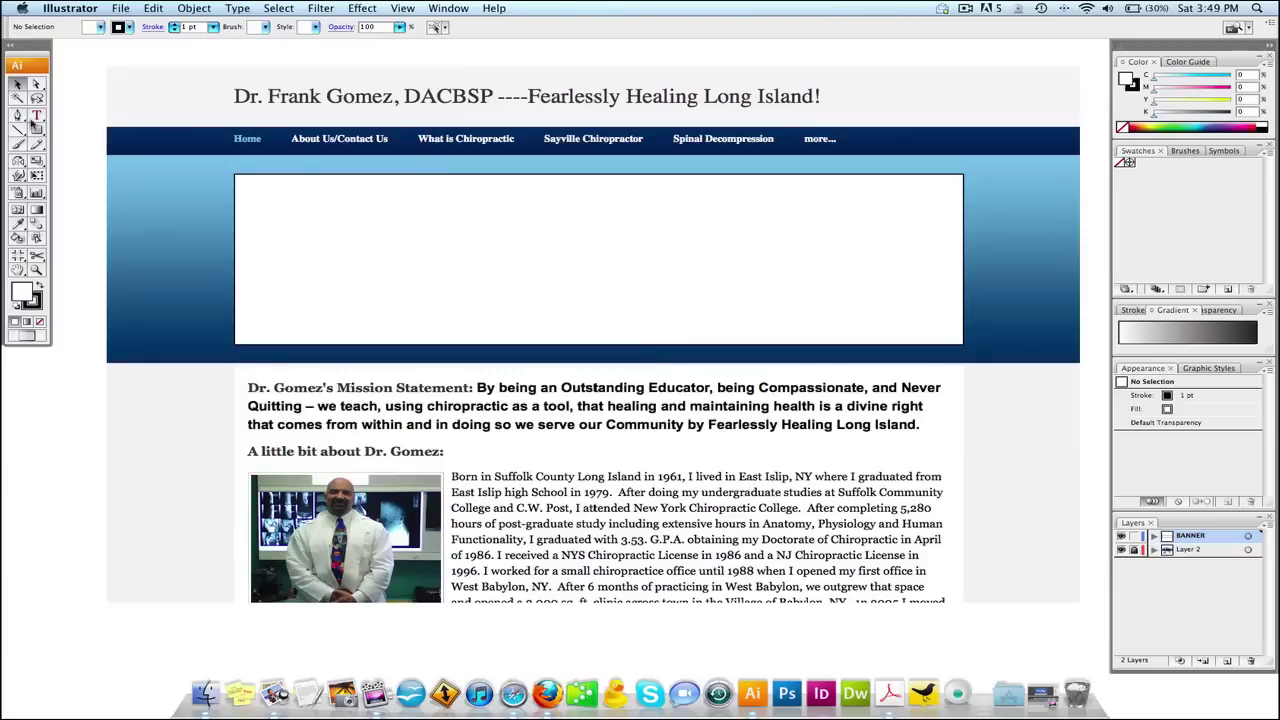
{"action": "left_click", "coordinate": [374, 249]}
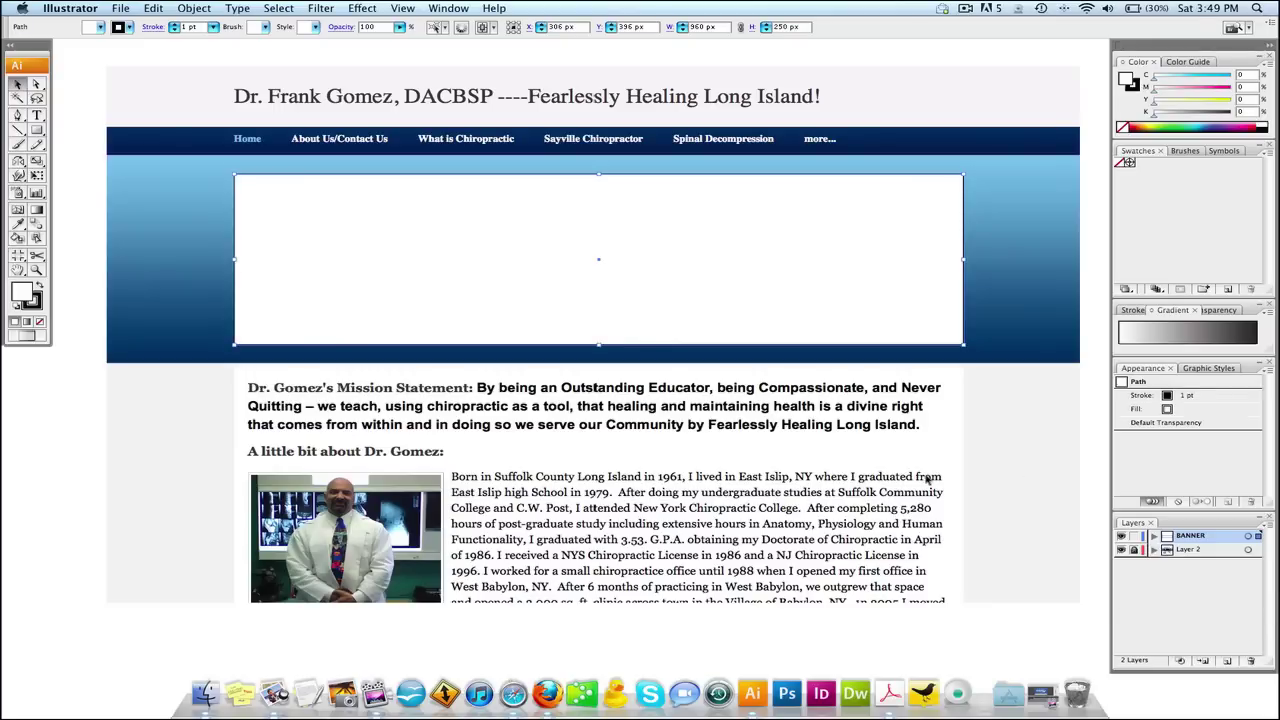
{"action": "left_click", "coordinate": [1134, 536]}
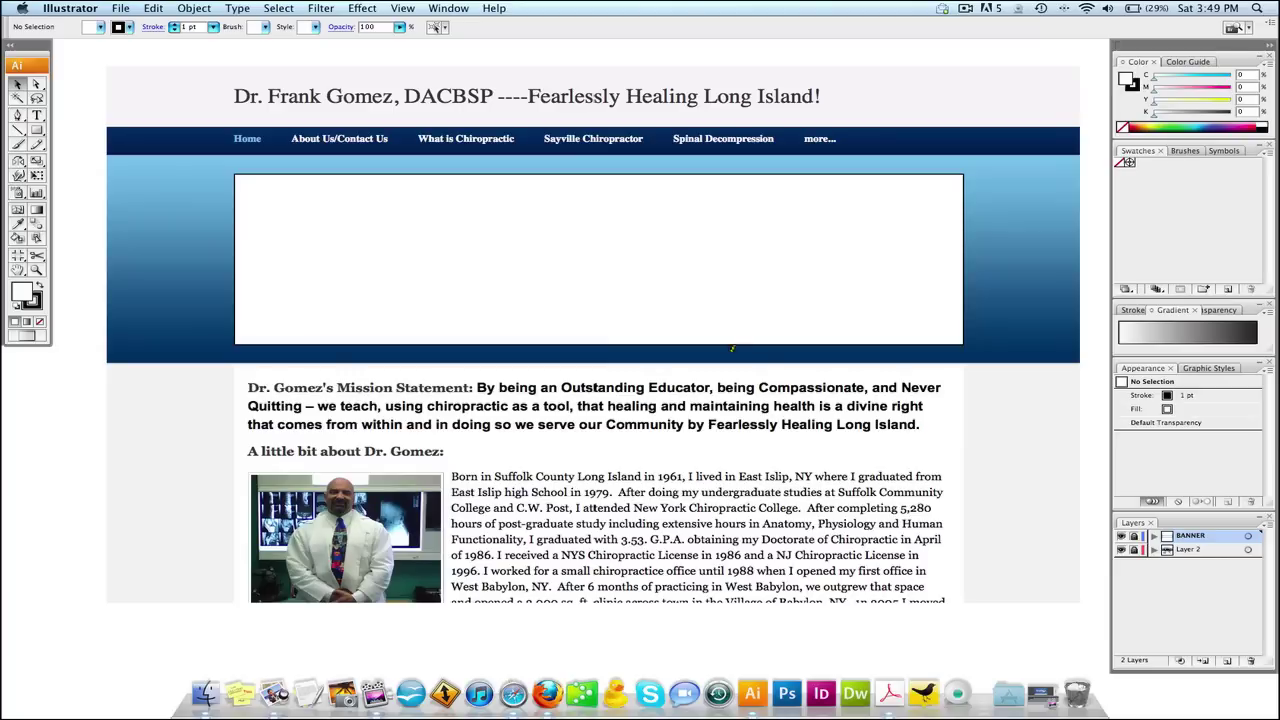
{"action": "left_click", "coordinate": [679, 328]}
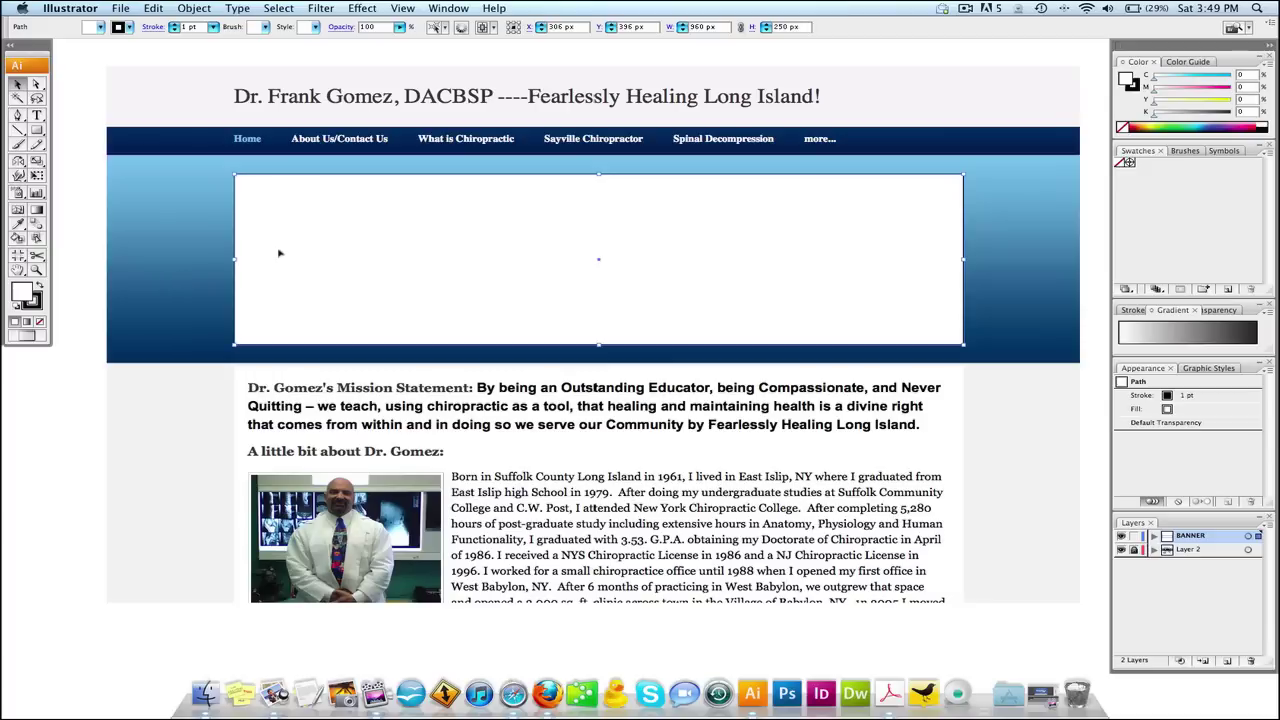
Step: Hide the white rectangle's bounding box and clear the selection
{"action": "key", "text": "super+shift+b"}
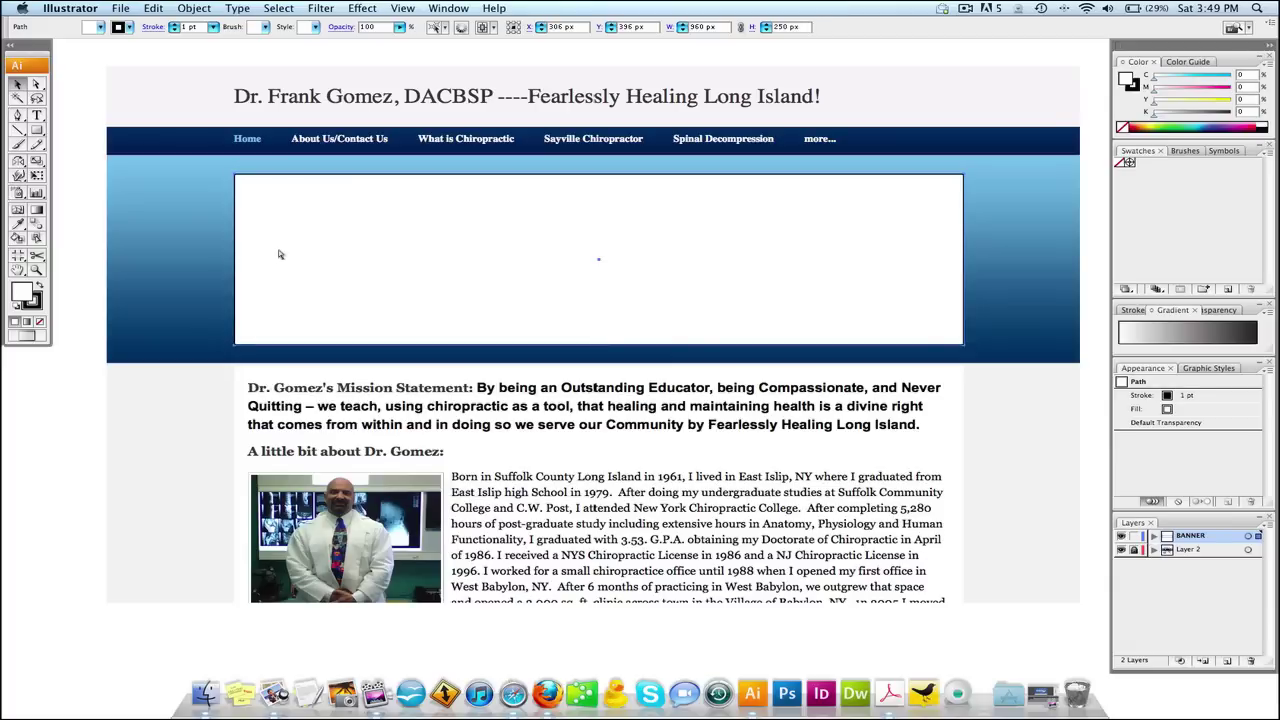
{"action": "key", "text": "super+shift+a"}
{"action": "left_click_drag", "start_coordinate": [412, 256], "coordinate": [200, 175]}
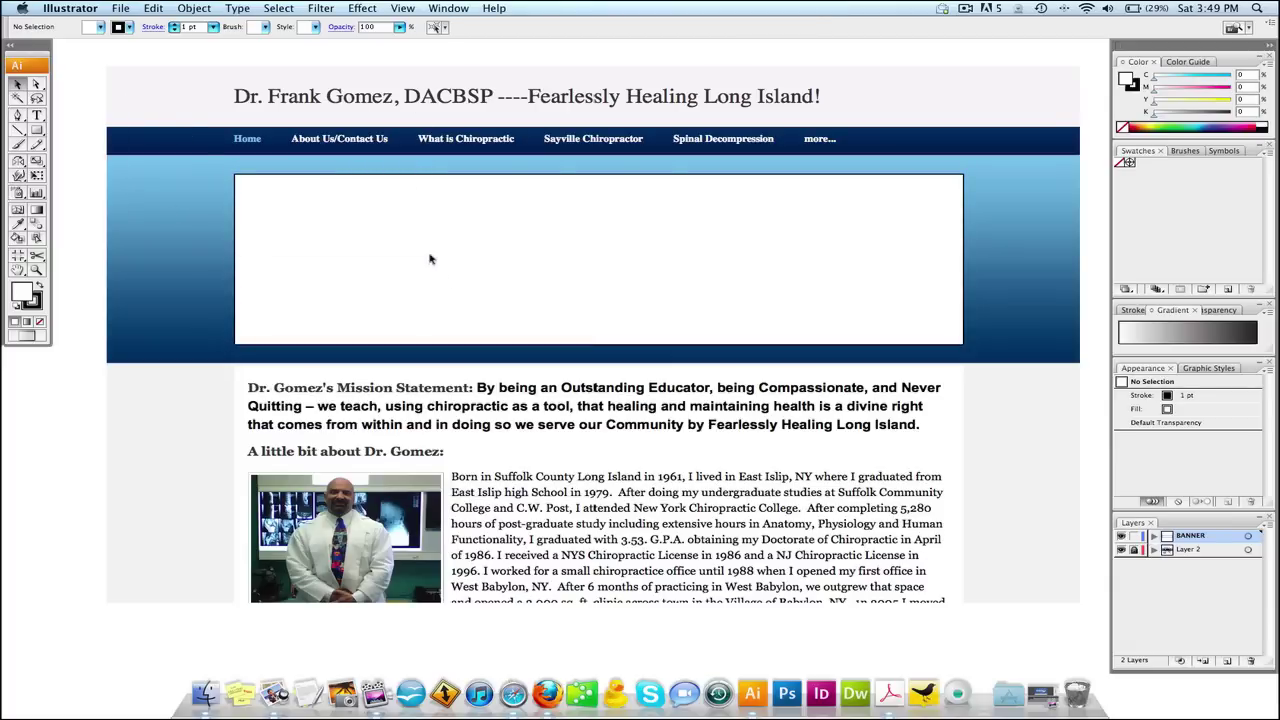
Step: Add the text "Sunrise Chiropractic" inside the white banner rectangle in Myriad Pro Bold at 70.65 pt
{"action": "left_click", "coordinate": [37, 114]}
{"action": "left_click", "coordinate": [509, 250]}
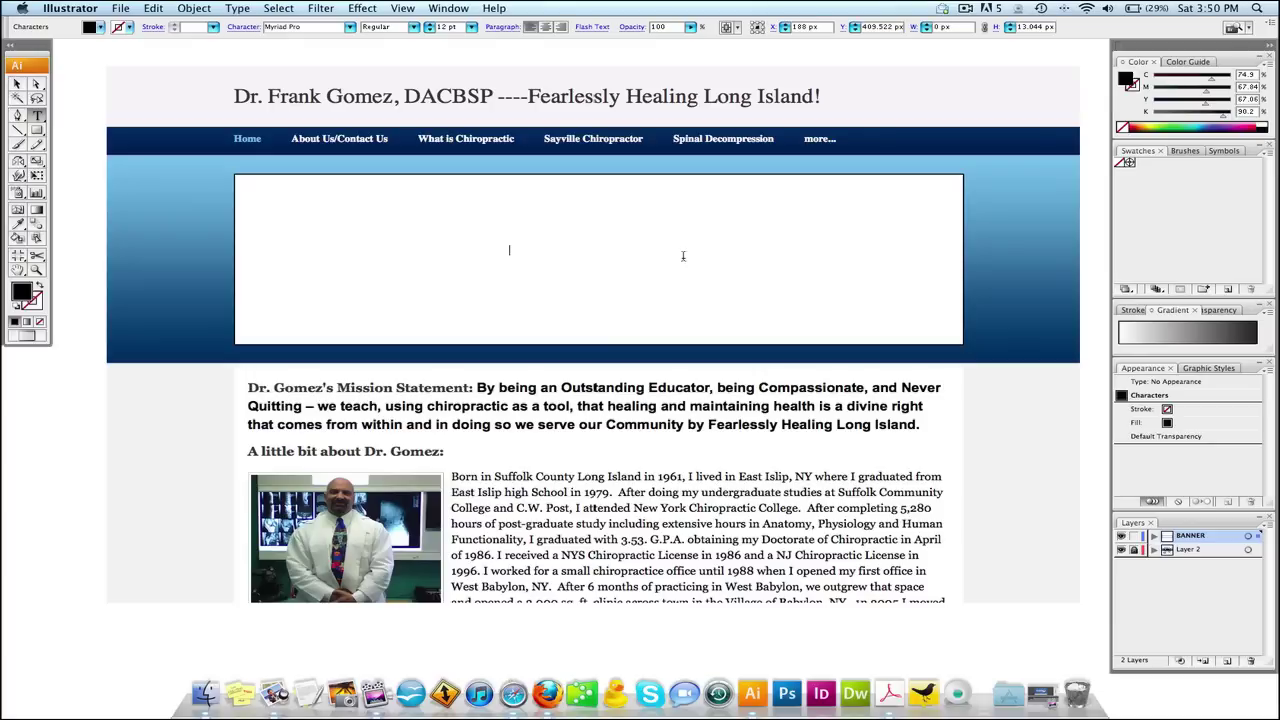
{"action": "type", "text": "Sayv"}
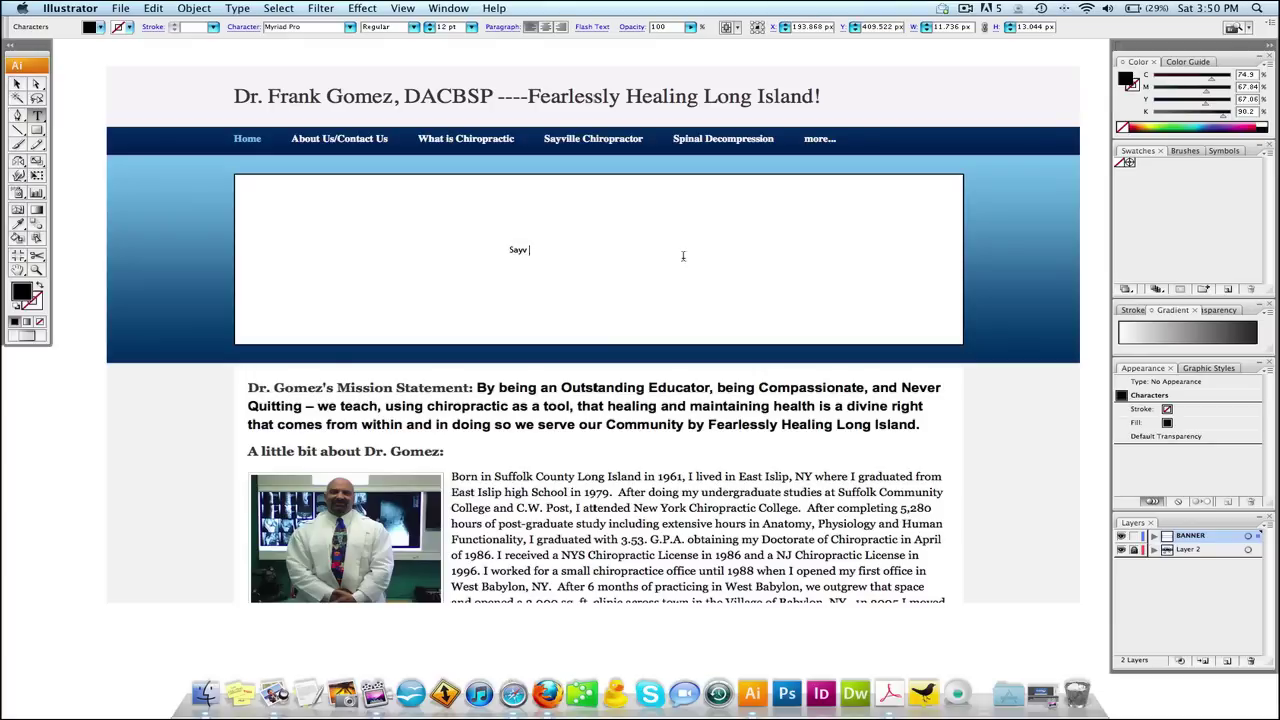
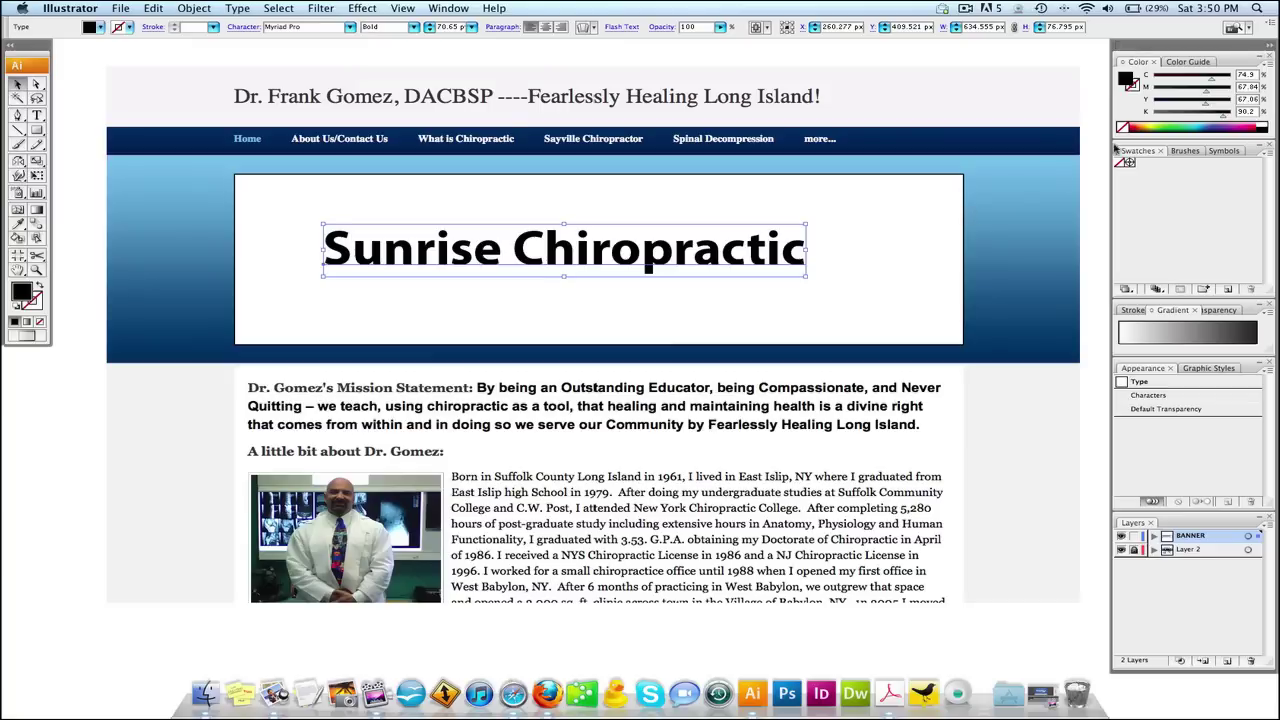
Step: Set the heading text's fill to black with K at 100% and move it about 97 px right and 6 px down
{"action": "left_click", "coordinate": [1210, 130]}
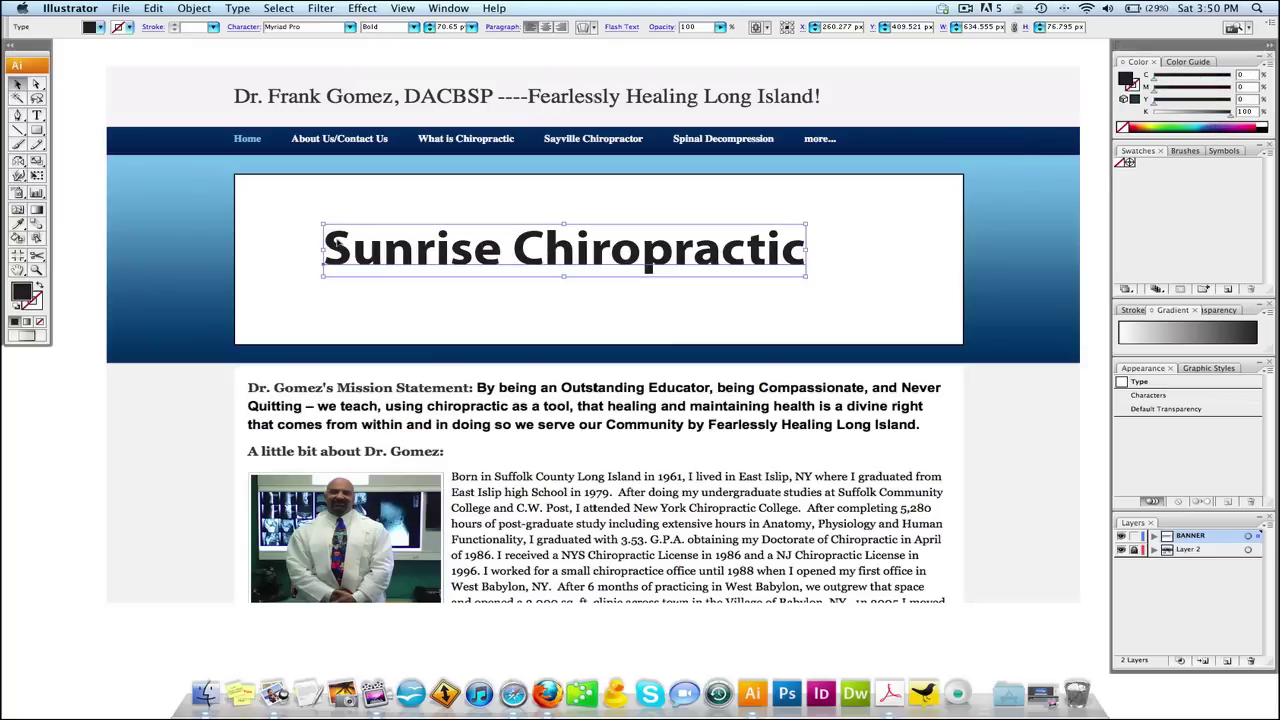
{"action": "left_click_drag", "start_coordinate": [339, 243], "coordinate": [413, 247]}
Step: Recolour the heading text with the Eyedropper from the blue website gradient beside the banner, giving C 76.08, M 49.8, Y 18.43, K 1.18
{"action": "left_click", "coordinate": [15, 224]}
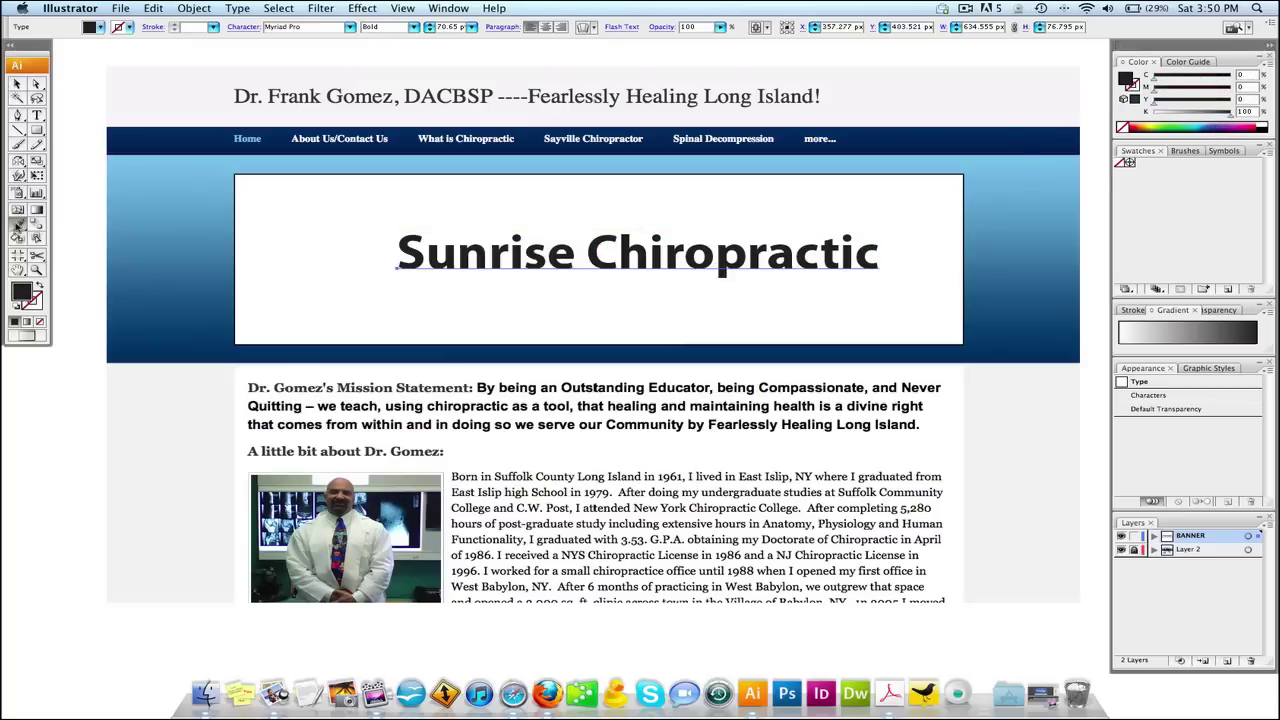
{"action": "left_click", "coordinate": [163, 217]}
{"action": "left_click", "coordinate": [176, 268]}
{"action": "left_click", "coordinate": [170, 260]}
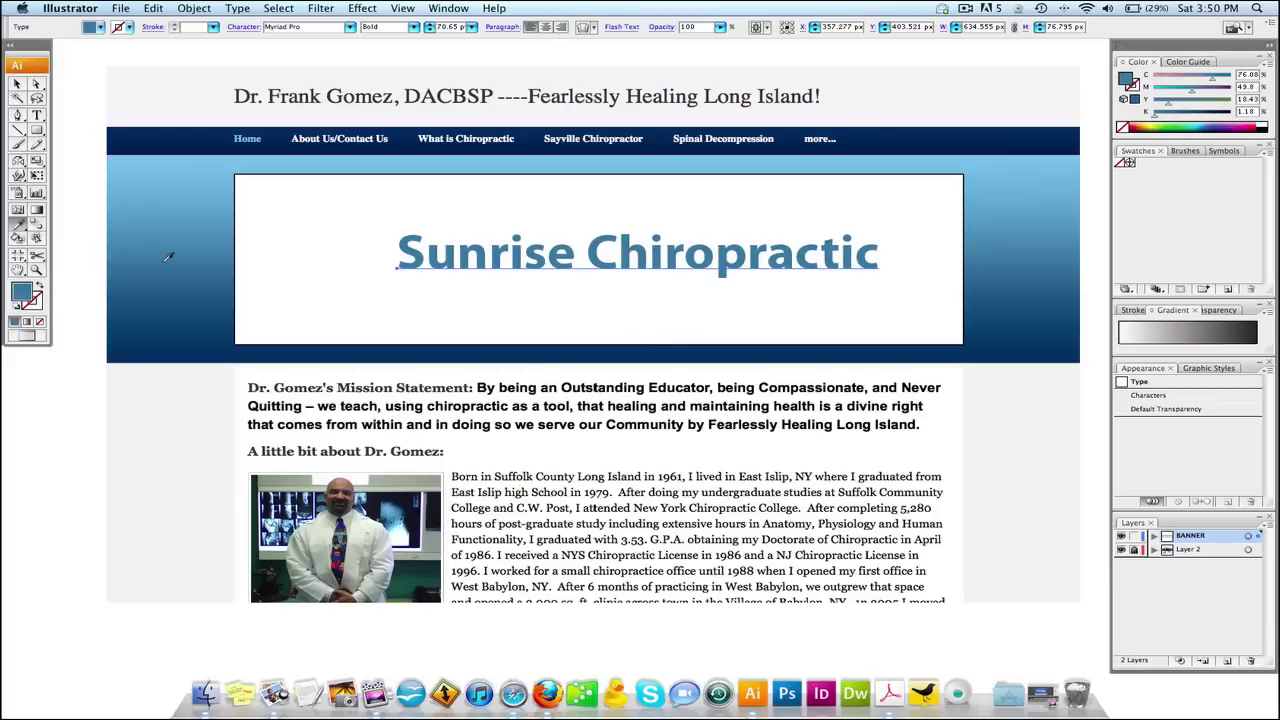
Step: Move the Sunrise Chiropractic heading to about X 308 px, Y 403 px, near the centre of the white banner rectangle, and deselect it
{"action": "left_click", "coordinate": [17, 86]}
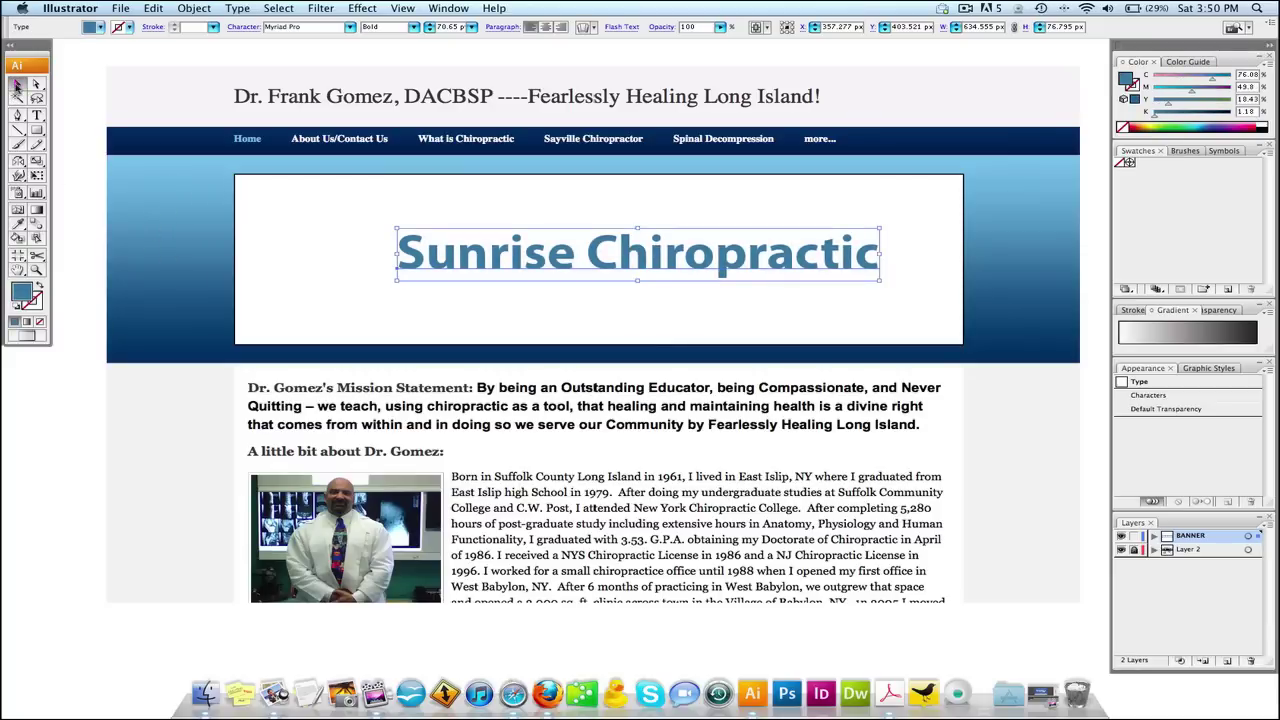
{"action": "left_click_drag", "start_coordinate": [429, 266], "coordinate": [479, 233]}
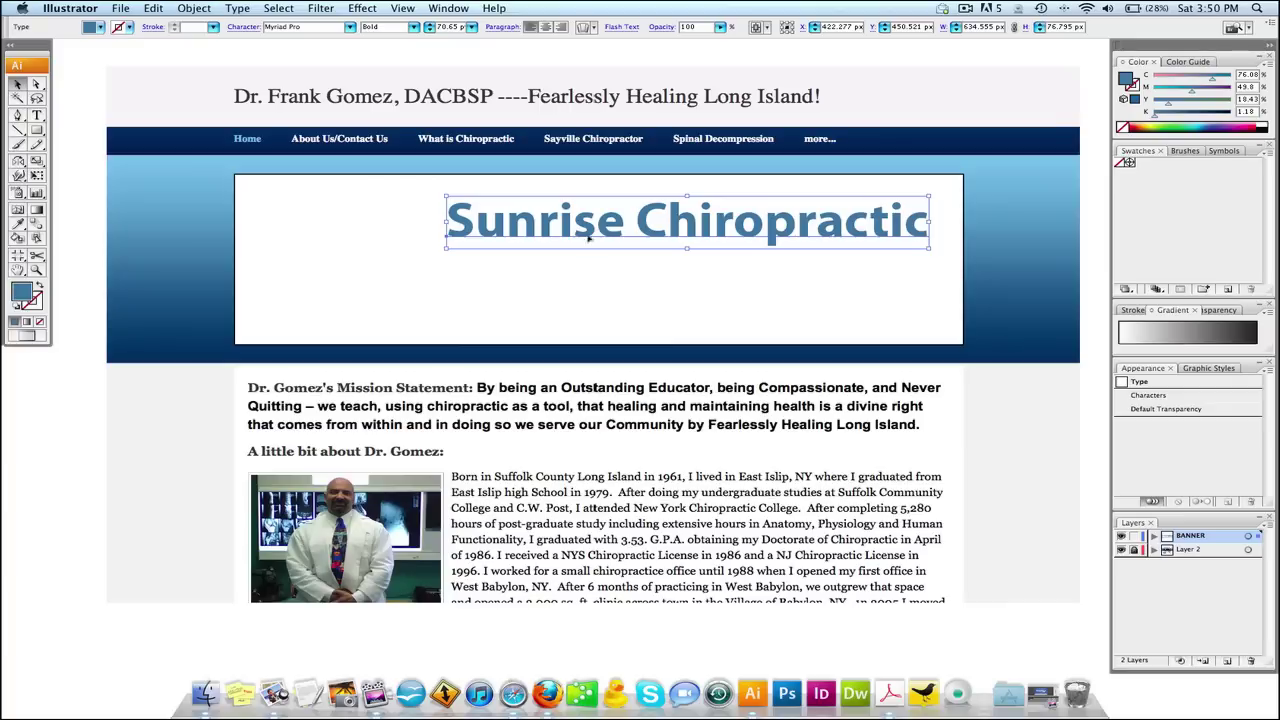
{"action": "left_click", "coordinate": [430, 282]}
{"action": "scroll", "coordinate": [547, 299], "scroll_direction": "up", "scroll_amount": 2}
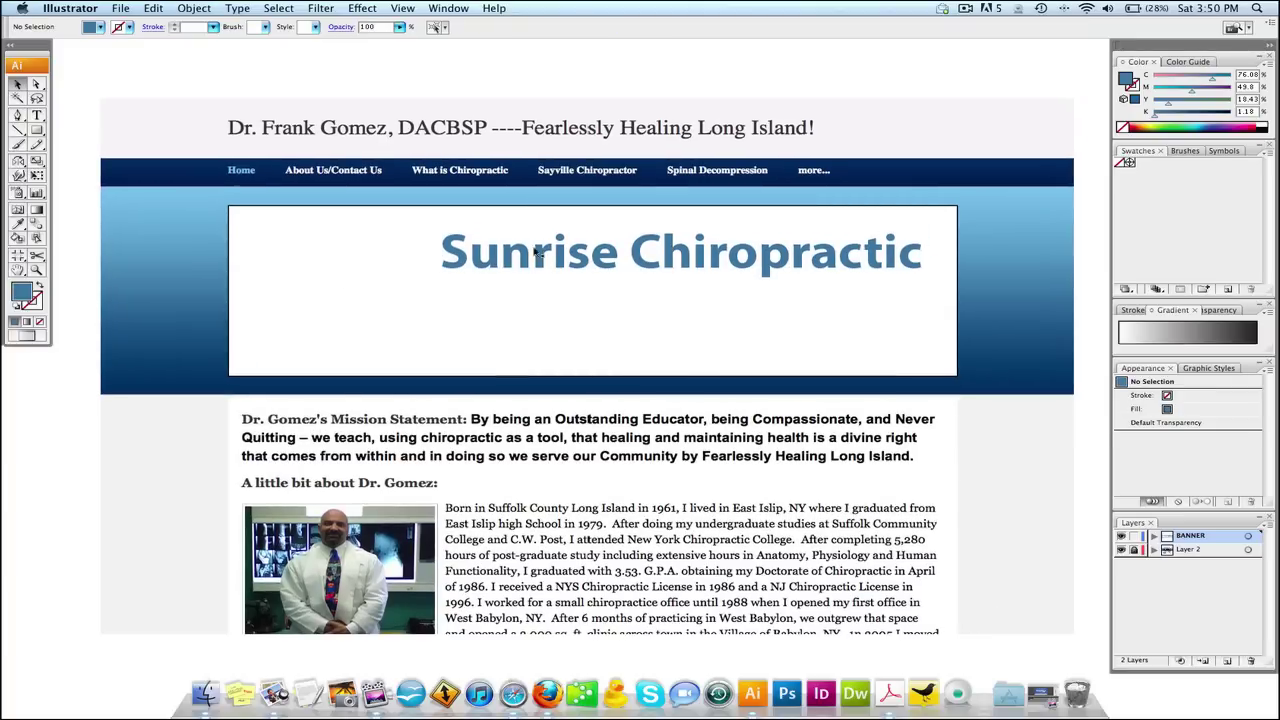
{"action": "left_click_drag", "start_coordinate": [533, 252], "coordinate": [458, 284]}
{"action": "left_click", "coordinate": [501, 102]}
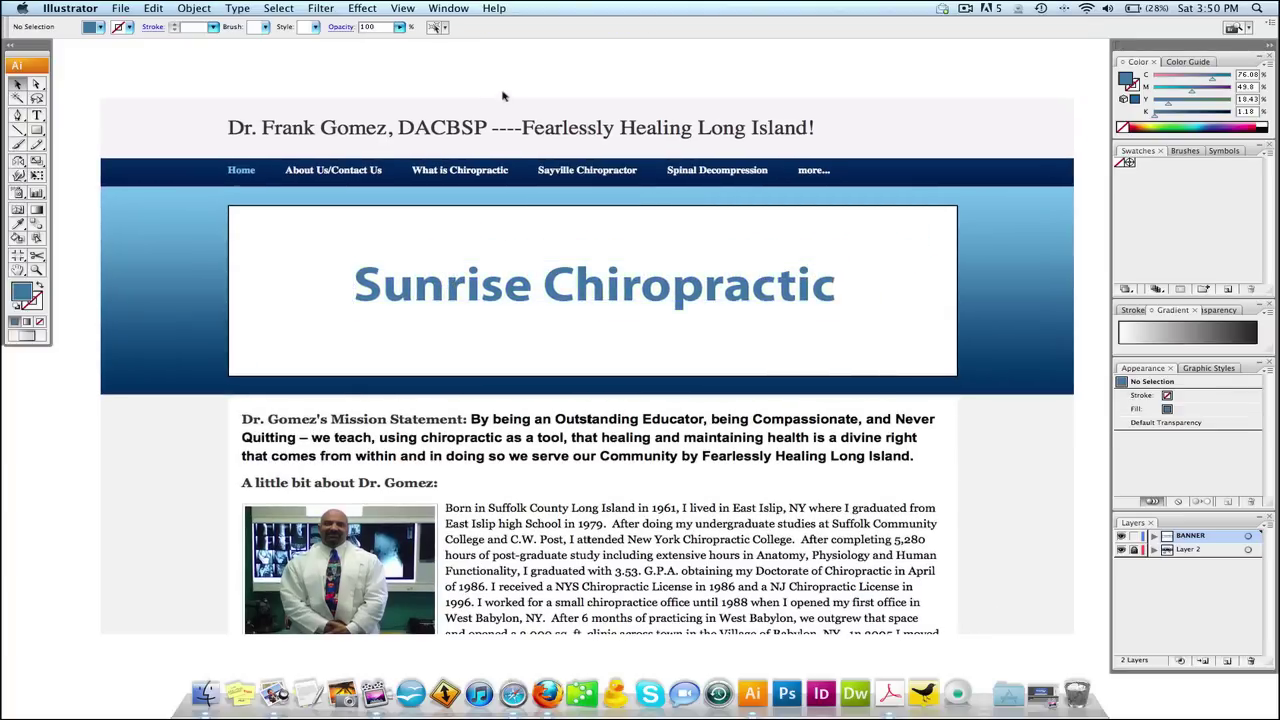
{"action": "left_click", "coordinate": [195, 8]}
{"action": "left_click", "coordinate": [195, 8]}
{"action": "left_click", "coordinate": [195, 8]}
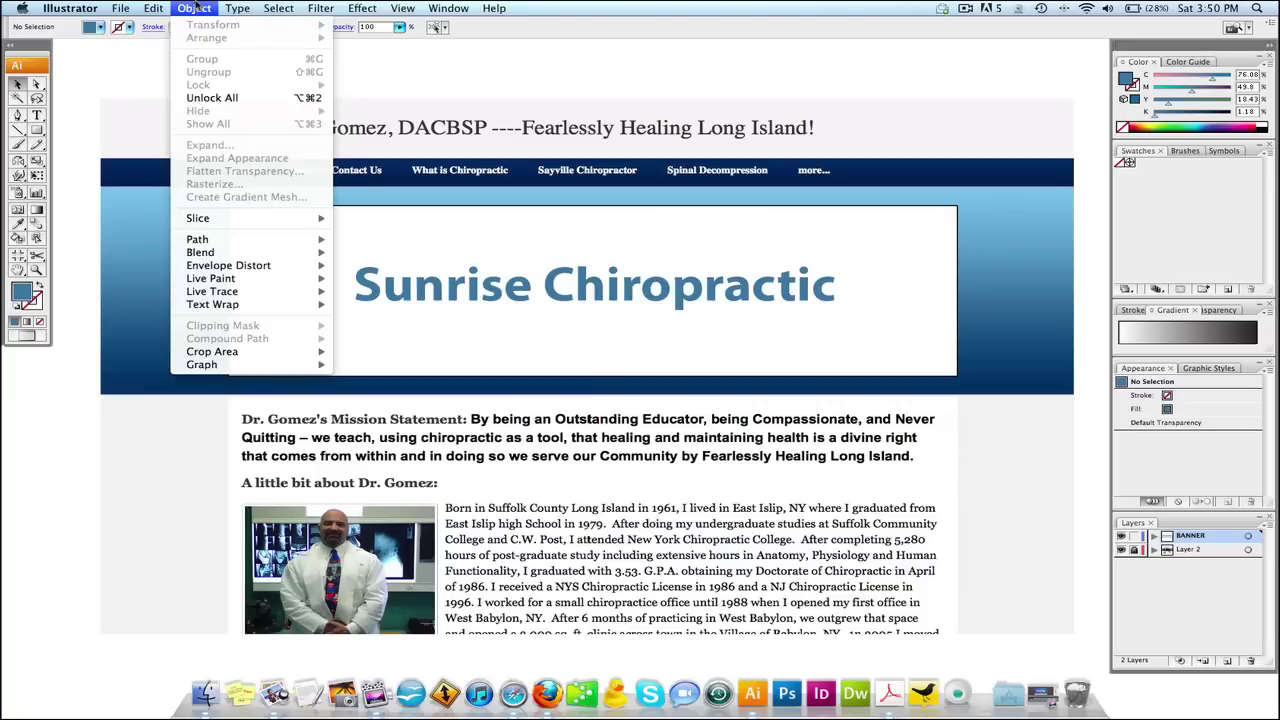
{"action": "left_click", "coordinate": [196, 8]}
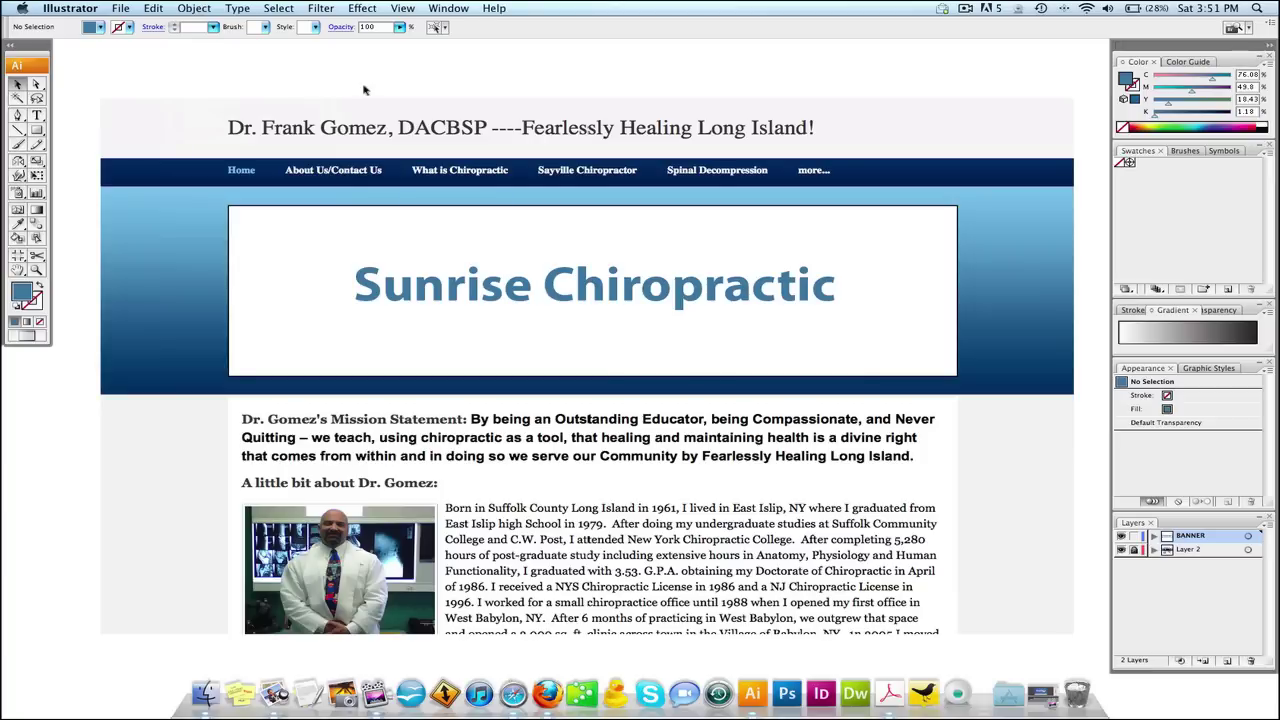
Step: Preview the uncropped artwork in Save for Web & Devices, check its image size, and cancel the export
{"action": "left_click", "coordinate": [147, 8]}
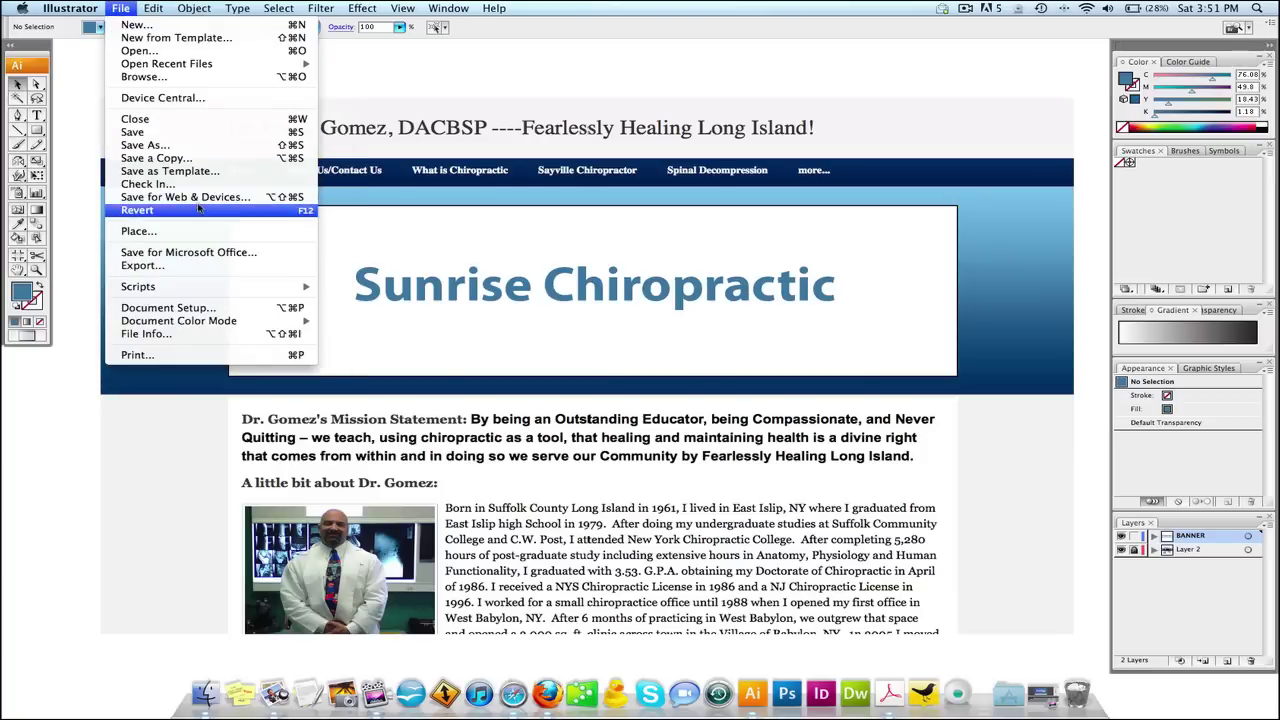
{"action": "left_click", "coordinate": [207, 197]}
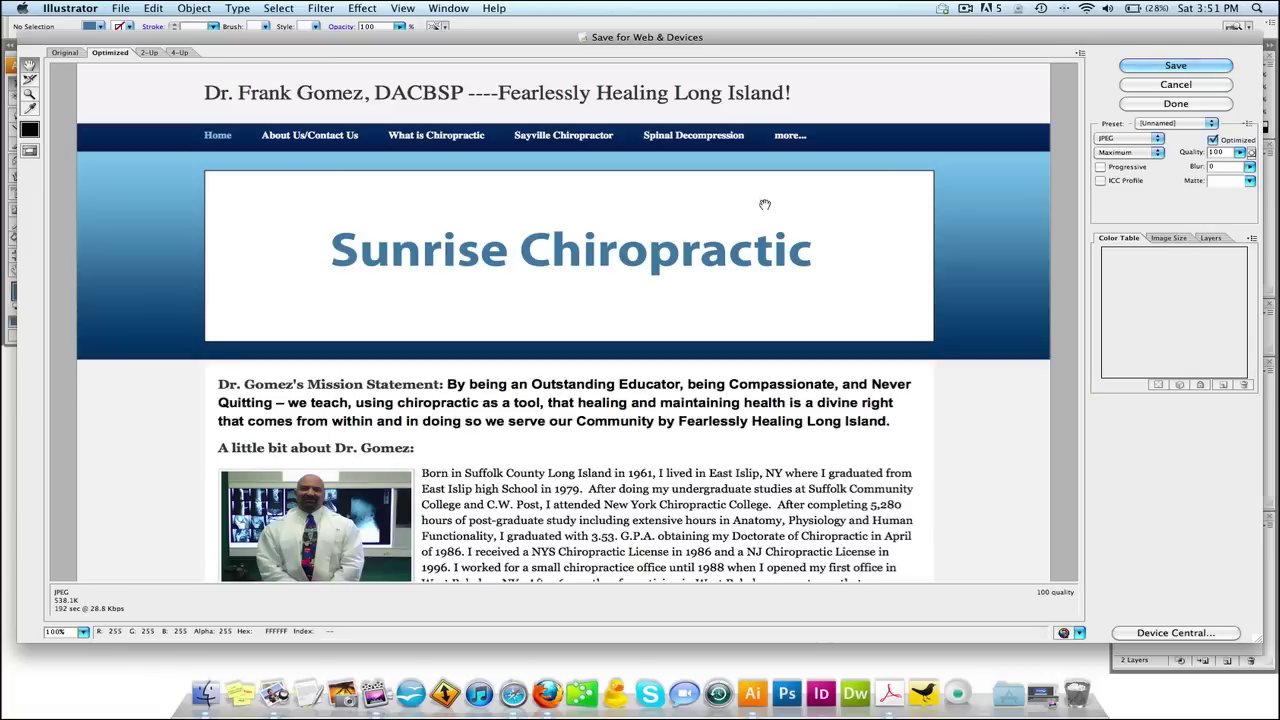
{"action": "scroll", "coordinate": [770, 300], "scroll_direction": "down", "scroll_amount": 1}
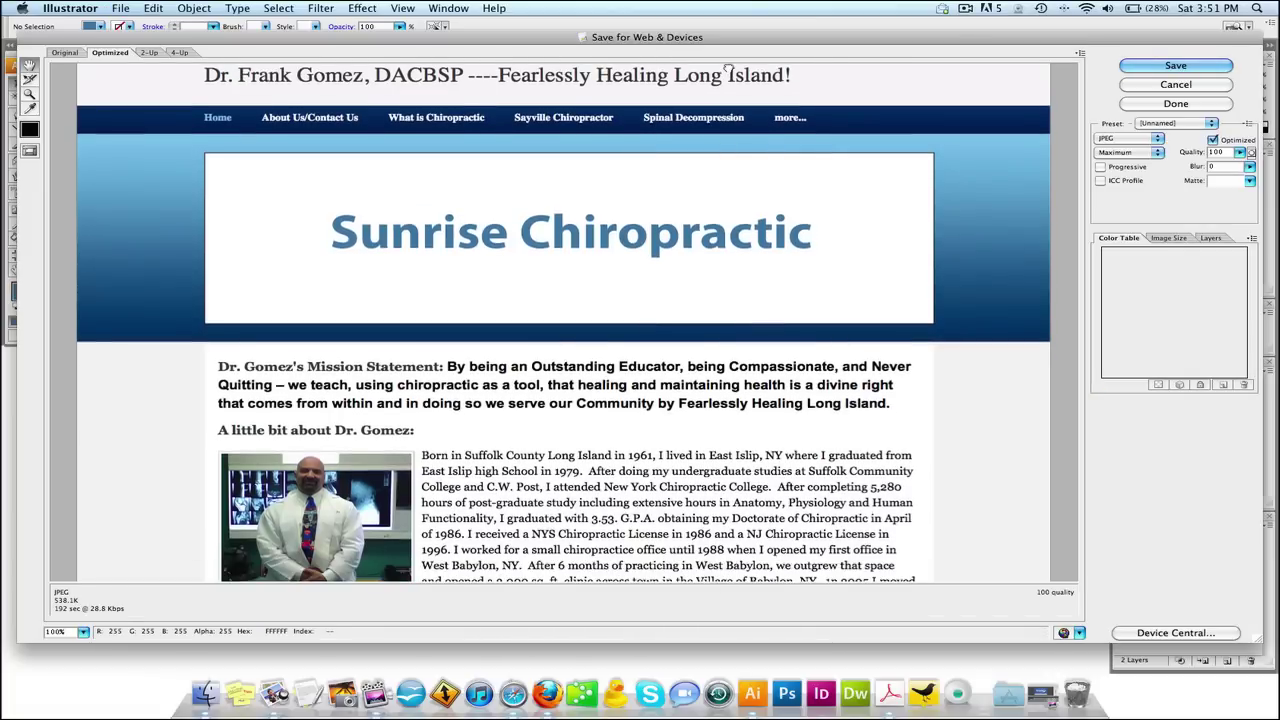
{"action": "scroll", "coordinate": [743, 369], "scroll_direction": "up", "scroll_amount": 1}
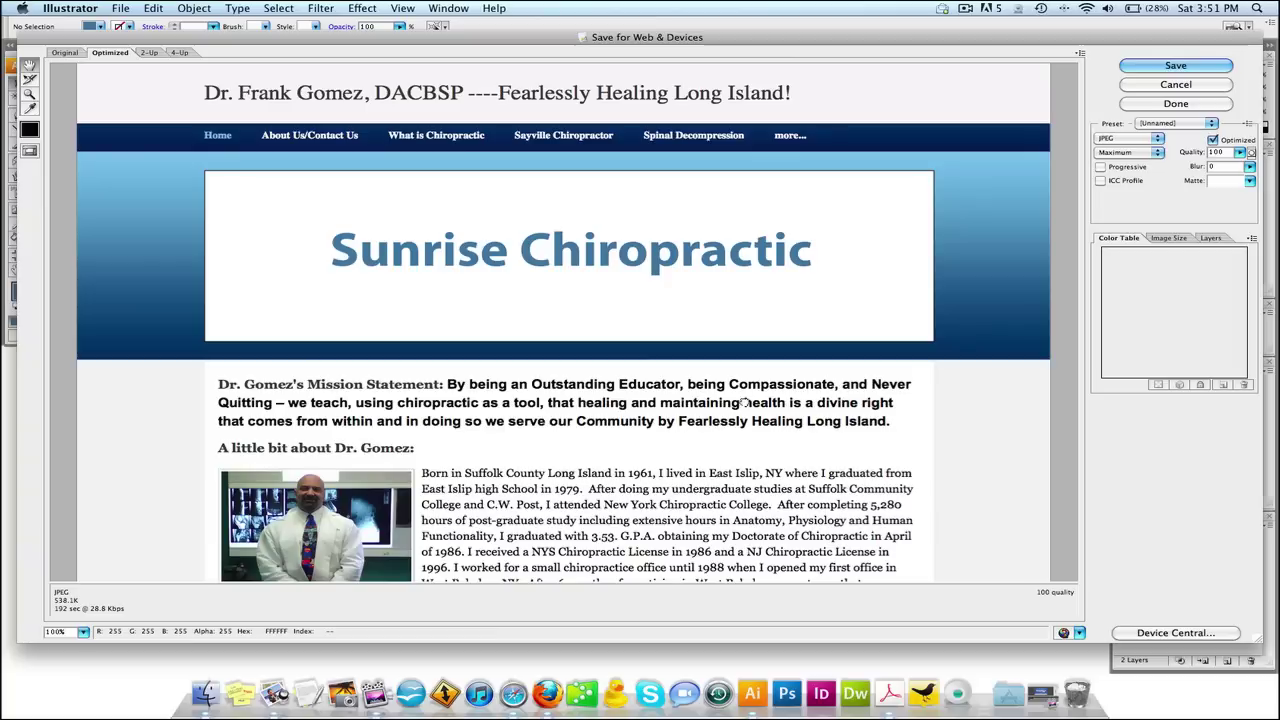
{"action": "left_click", "coordinate": [1168, 238]}
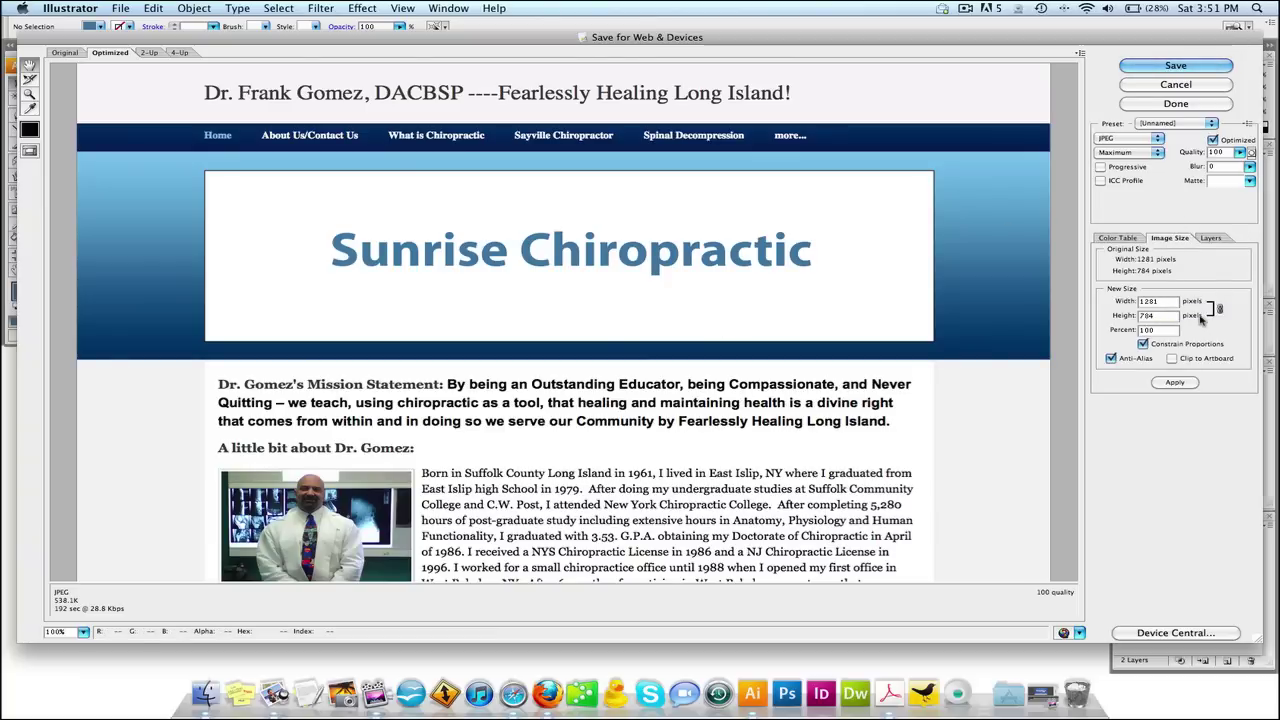
{"action": "scroll", "coordinate": [446, 188], "scroll_direction": "down", "scroll_amount": 1}
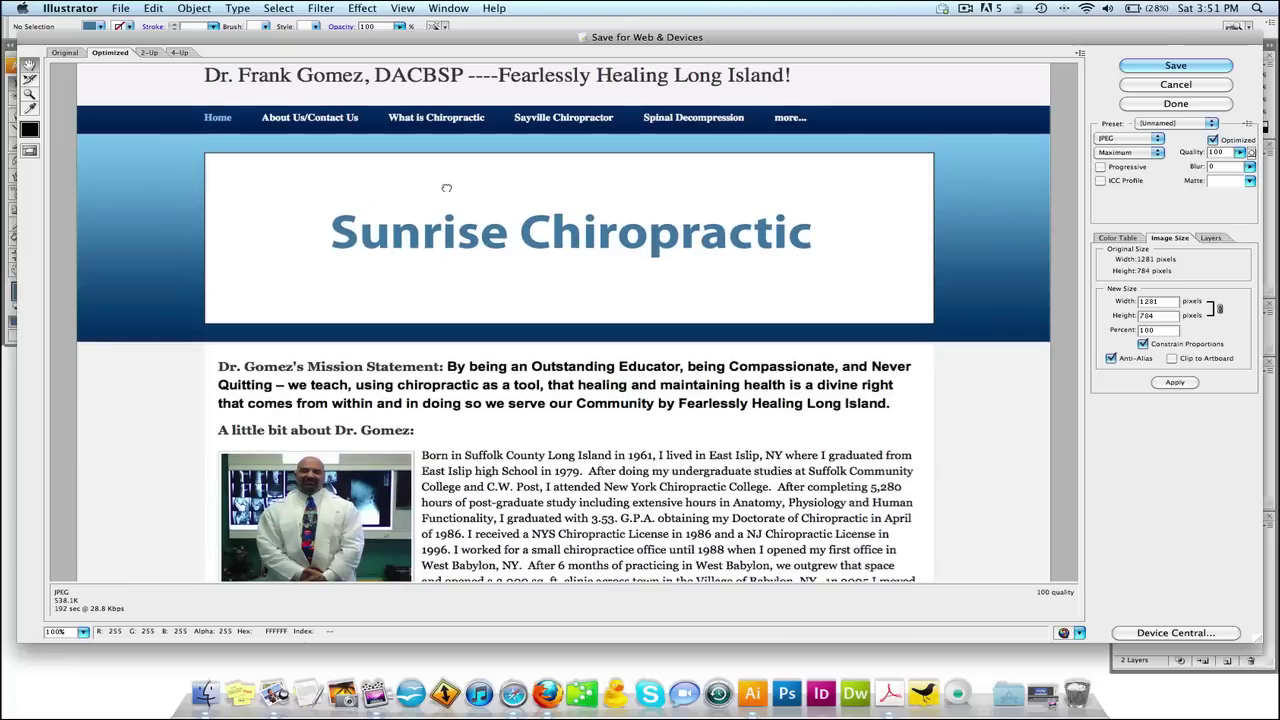
{"action": "scroll", "coordinate": [865, 222], "scroll_direction": "up", "scroll_amount": 1}
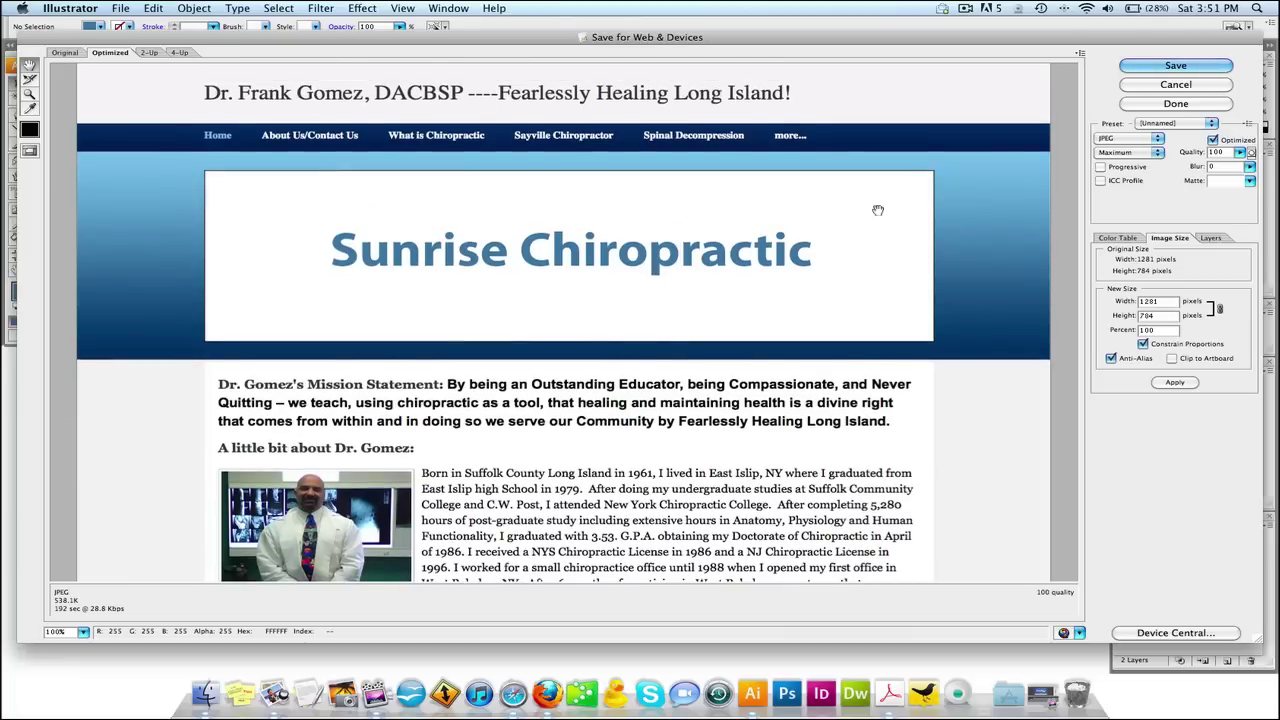
{"action": "key", "text": "Escape"}
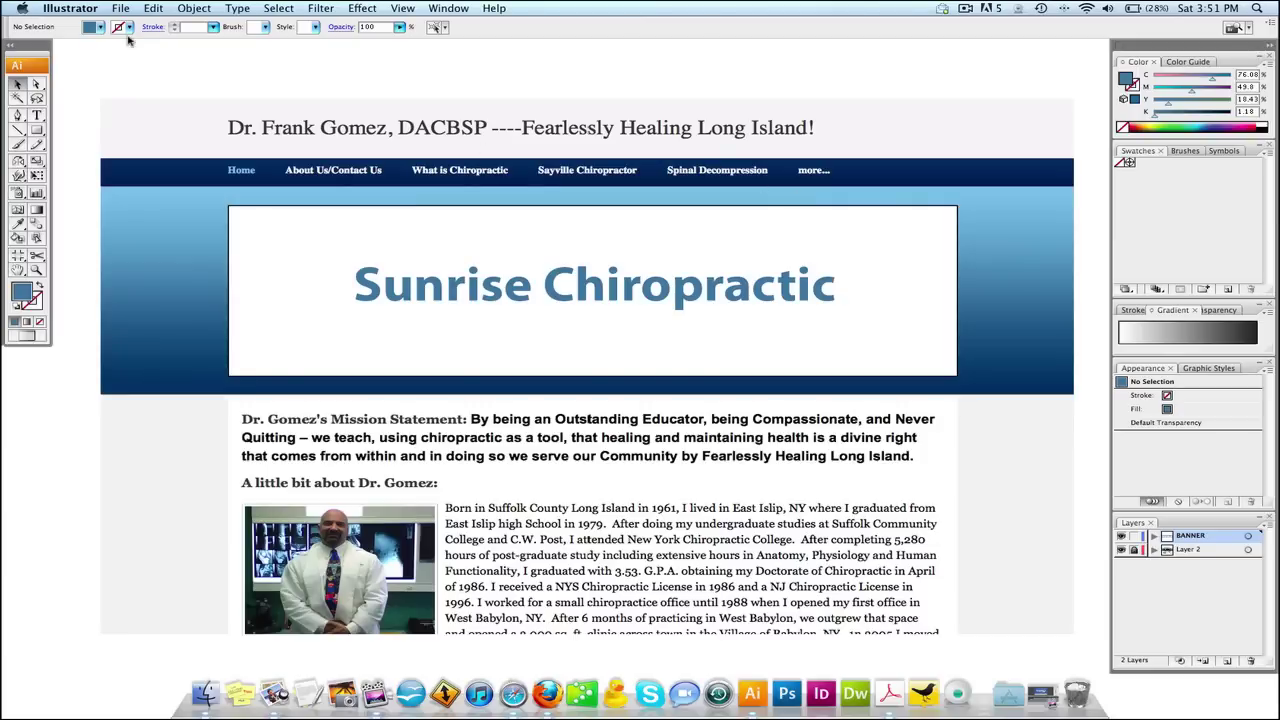
Step: Make a crop area from the white banner rectangle
{"action": "left_click", "coordinate": [183, 8]}
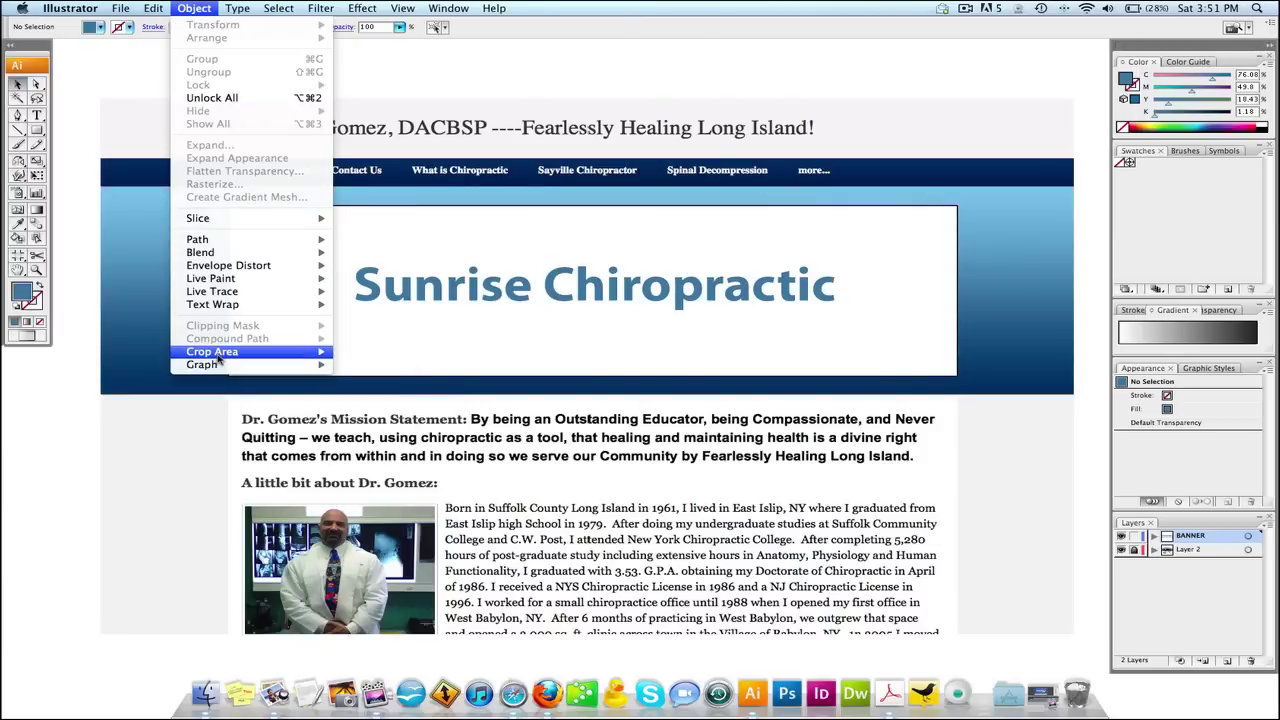
{"action": "mouse_move", "coordinate": [300, 351]}
{"action": "left_click", "coordinate": [366, 352]}
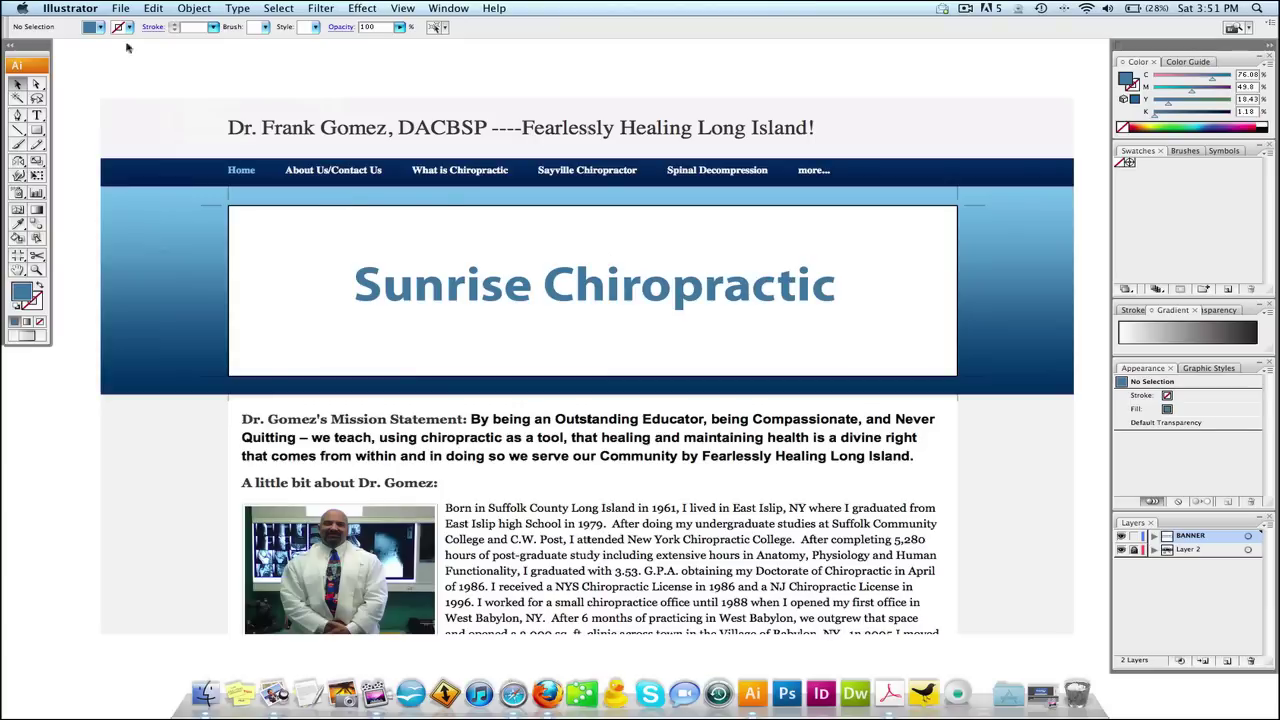
Step: Check the cropped banner's export dimensions and save it for web to the Desktop as test-banner.jpg, a JPEG at maximum quality 100
{"action": "left_click", "coordinate": [120, 8]}
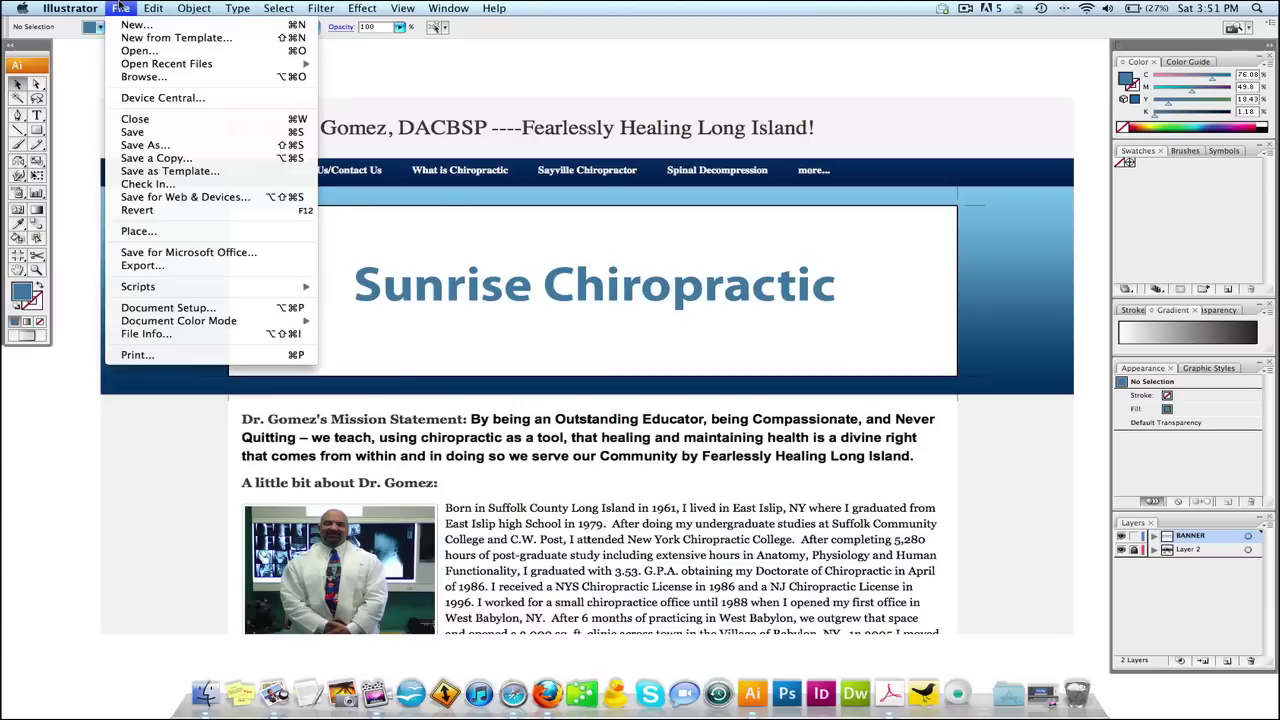
{"action": "left_click", "coordinate": [185, 197]}
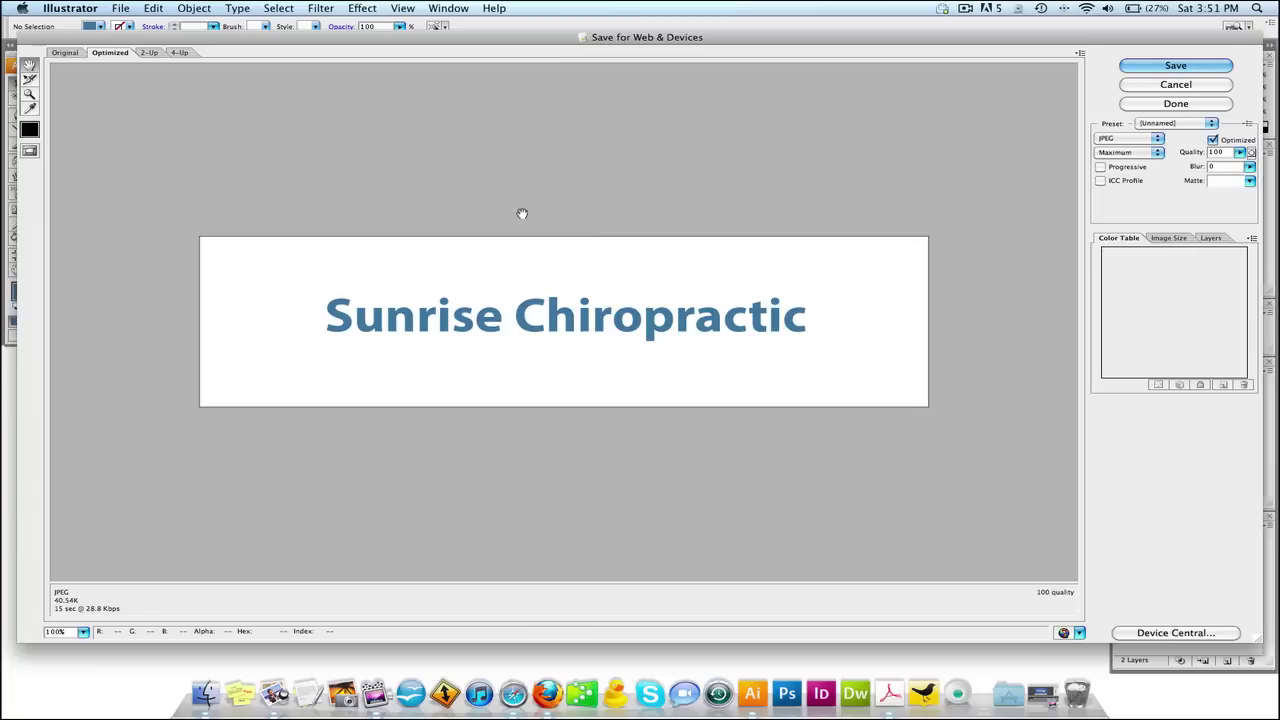
{"action": "left_click", "coordinate": [1167, 238]}
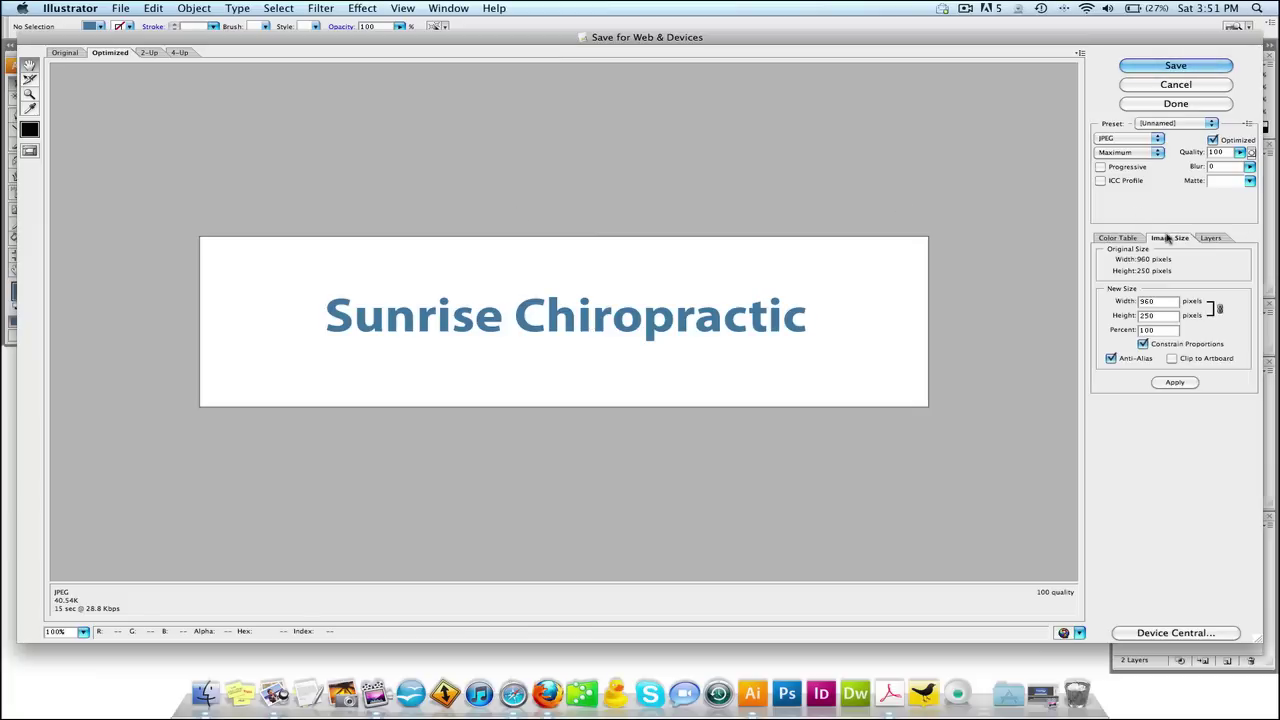
{"action": "double_click", "coordinate": [1162, 300]}
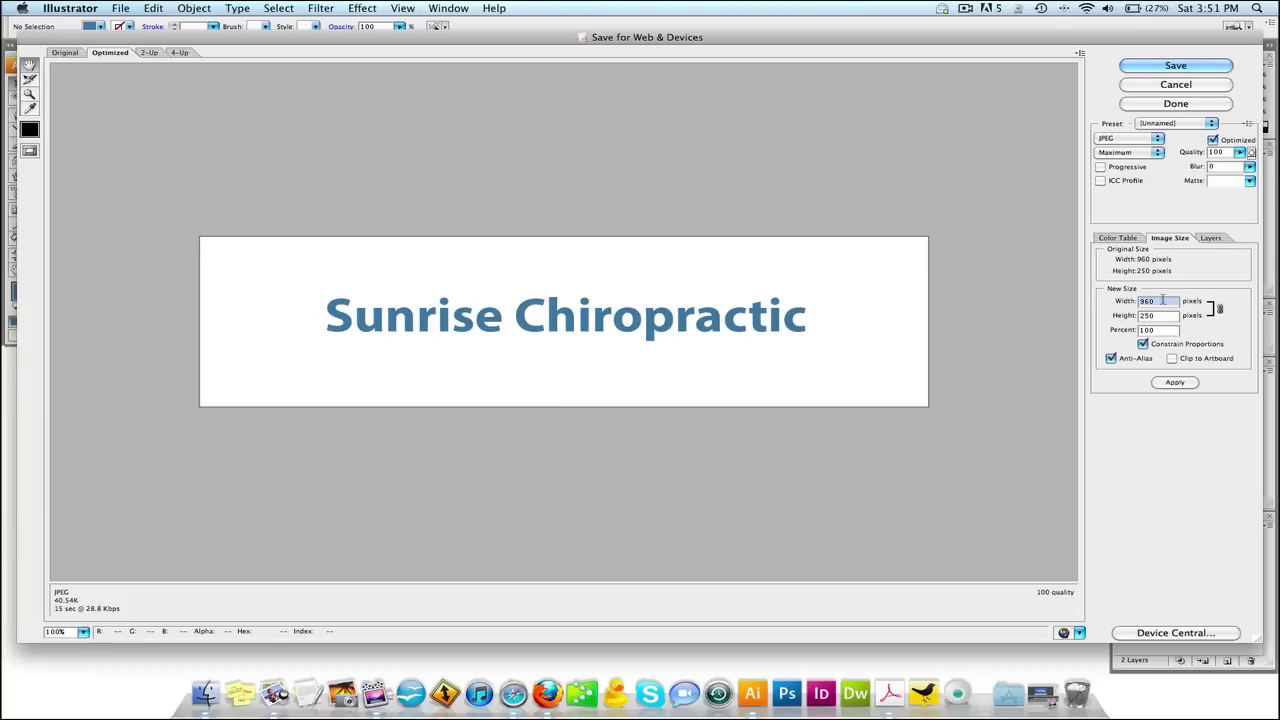
{"action": "double_click", "coordinate": [1158, 316]}
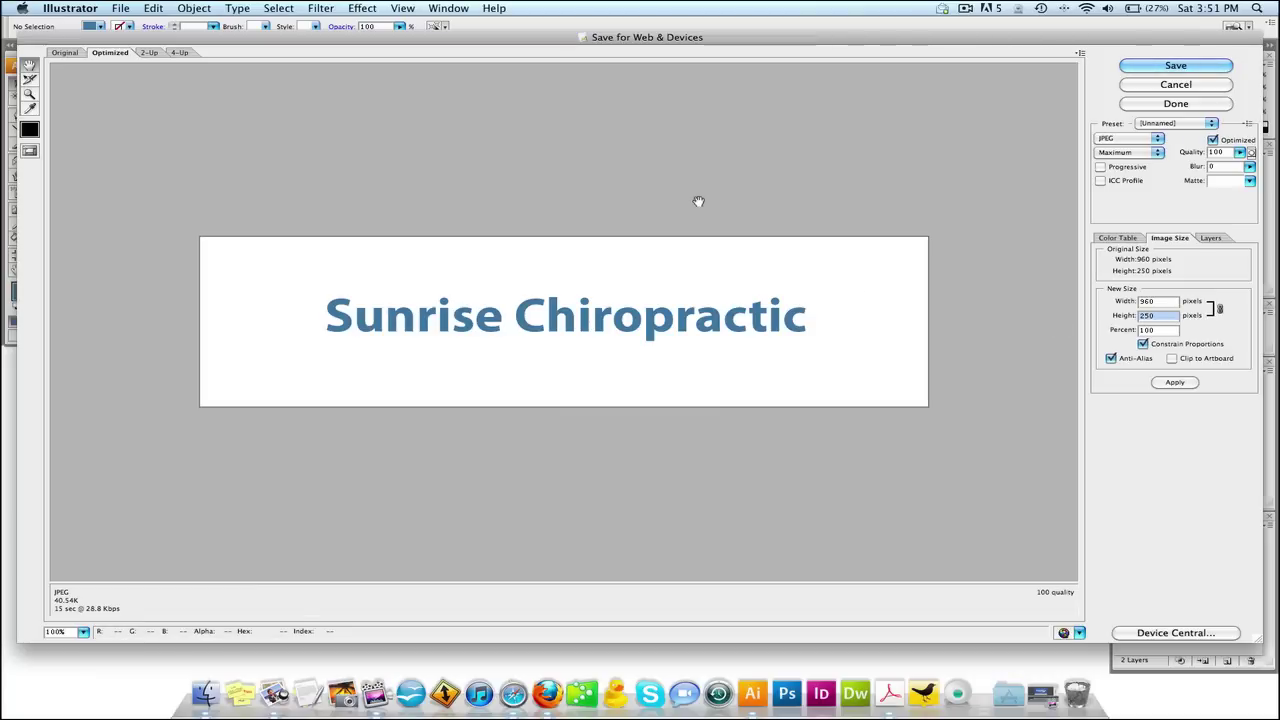
{"action": "left_click", "coordinate": [1183, 68]}
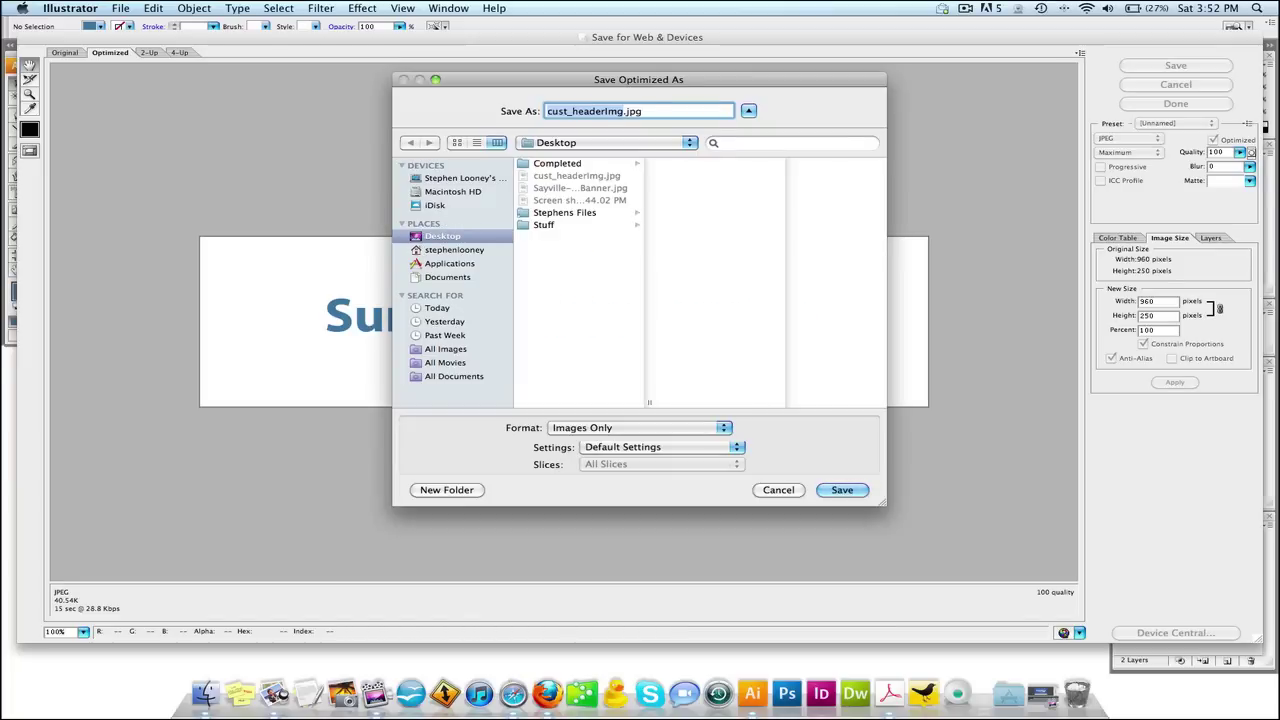
{"action": "type", "text": "sun_banner"}
{"action": "key", "text": "Return"}
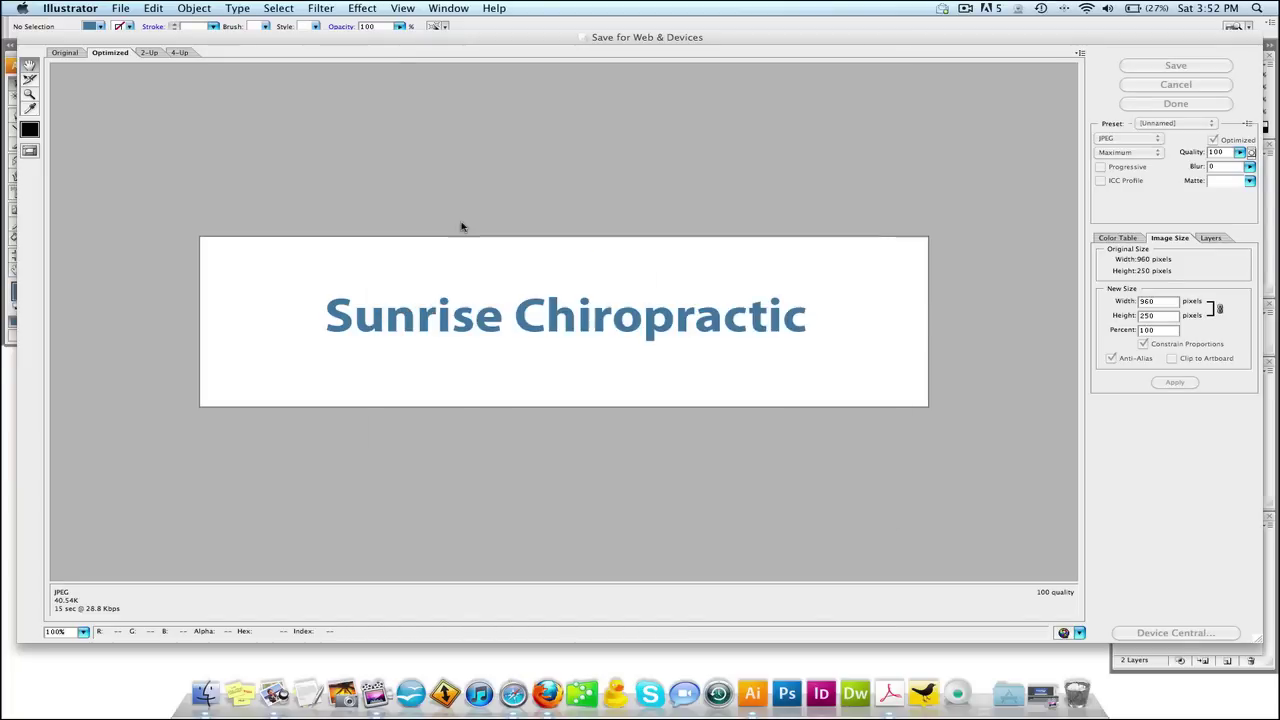
{"action": "left_click", "coordinate": [120, 8]}
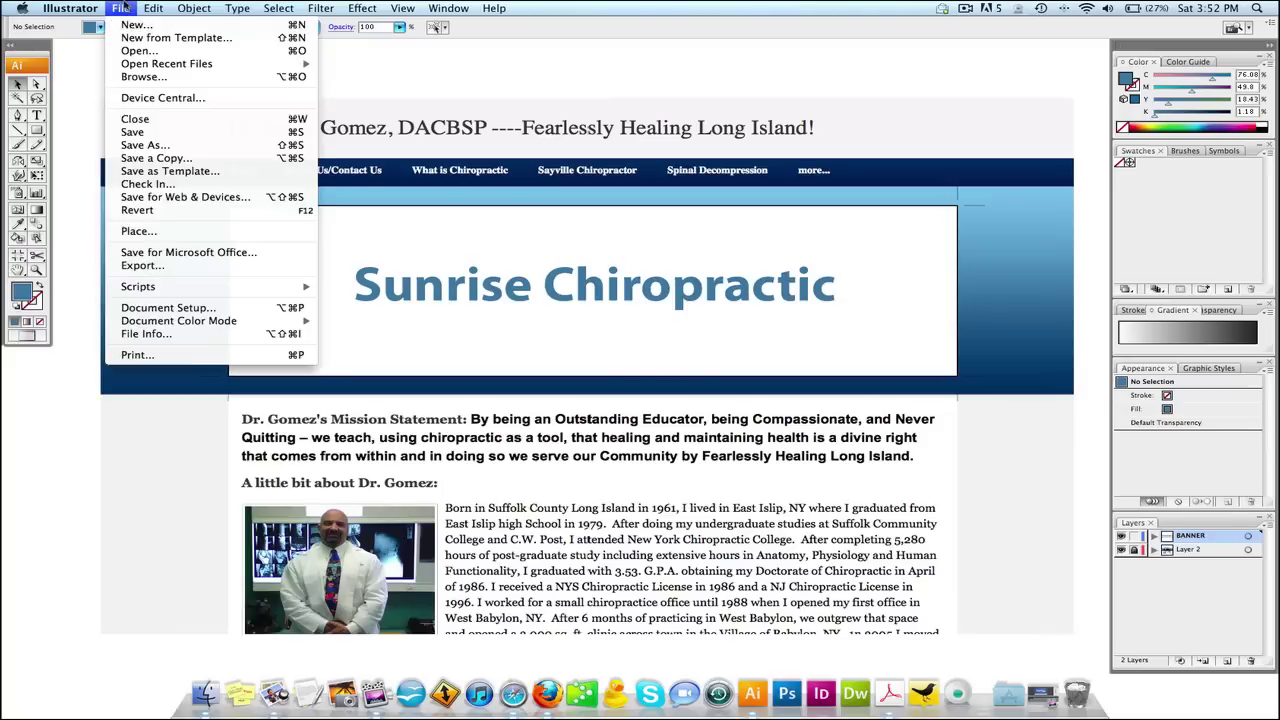
{"action": "left_click", "coordinate": [160, 310]}
{"action": "key", "text": "Return"}
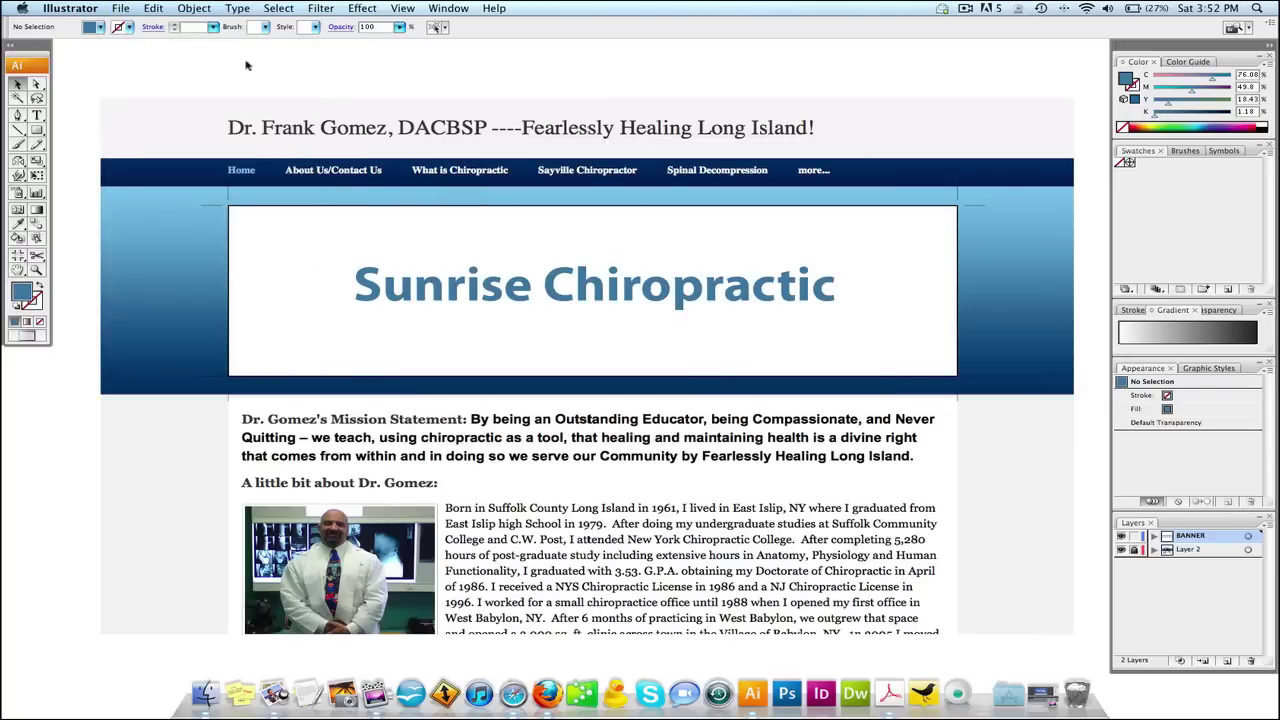
Step: Switch to the desktop and move the Sayville-Chiropractic-Banner.jpg file closer to the test-banner.jpg file
{"action": "key", "text": "super+w"}
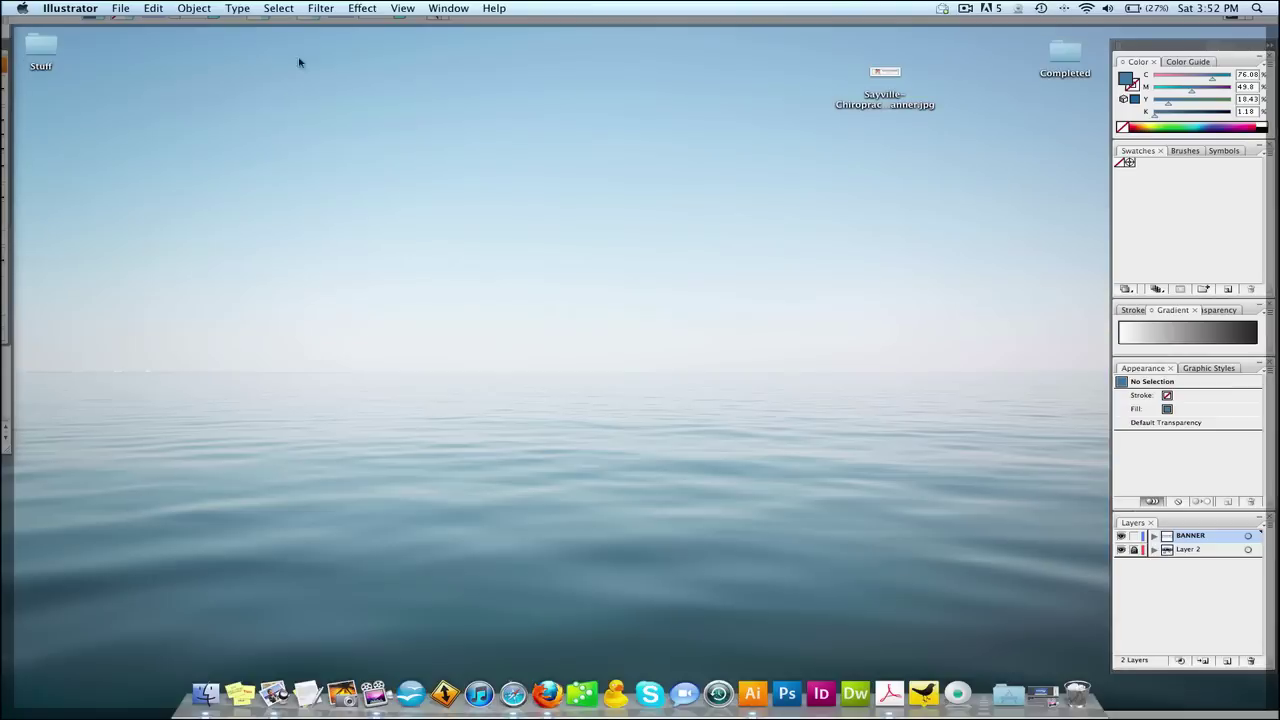
{"action": "left_click", "coordinate": [797, 271]}
{"action": "left_click", "coordinate": [1218, 312]}
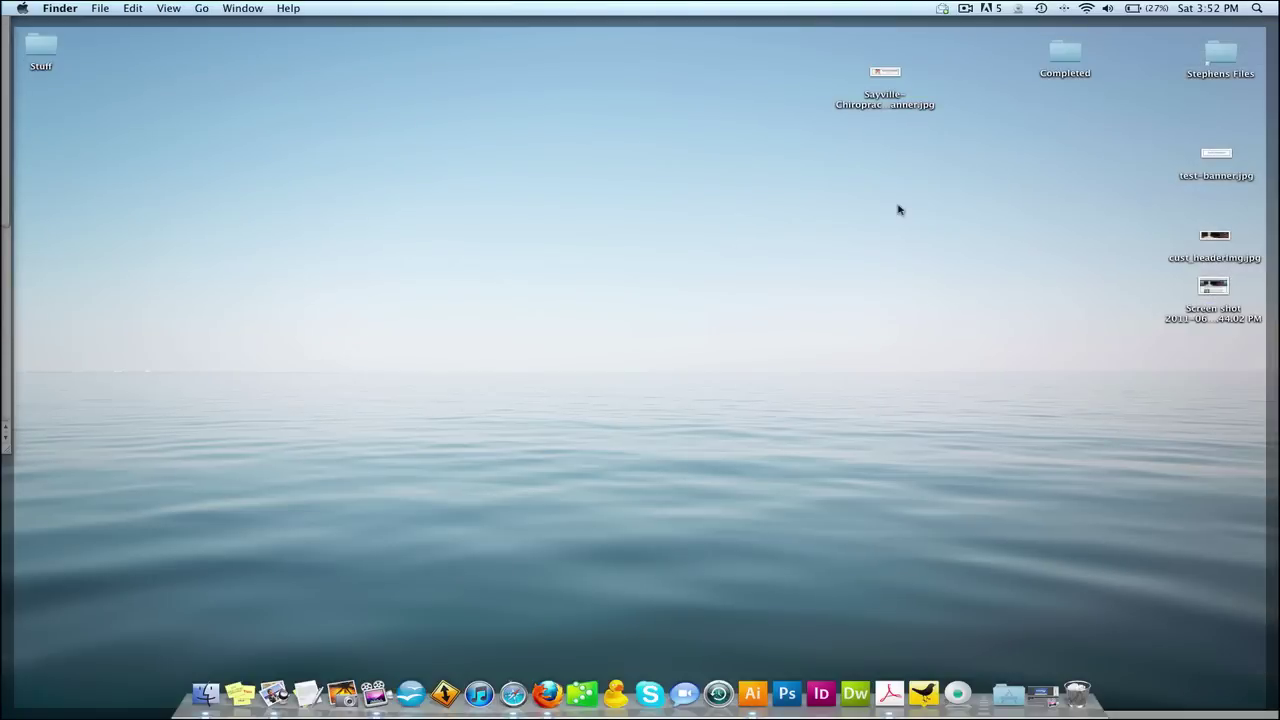
{"action": "left_click_drag", "start_coordinate": [880, 86], "coordinate": [998, 180]}
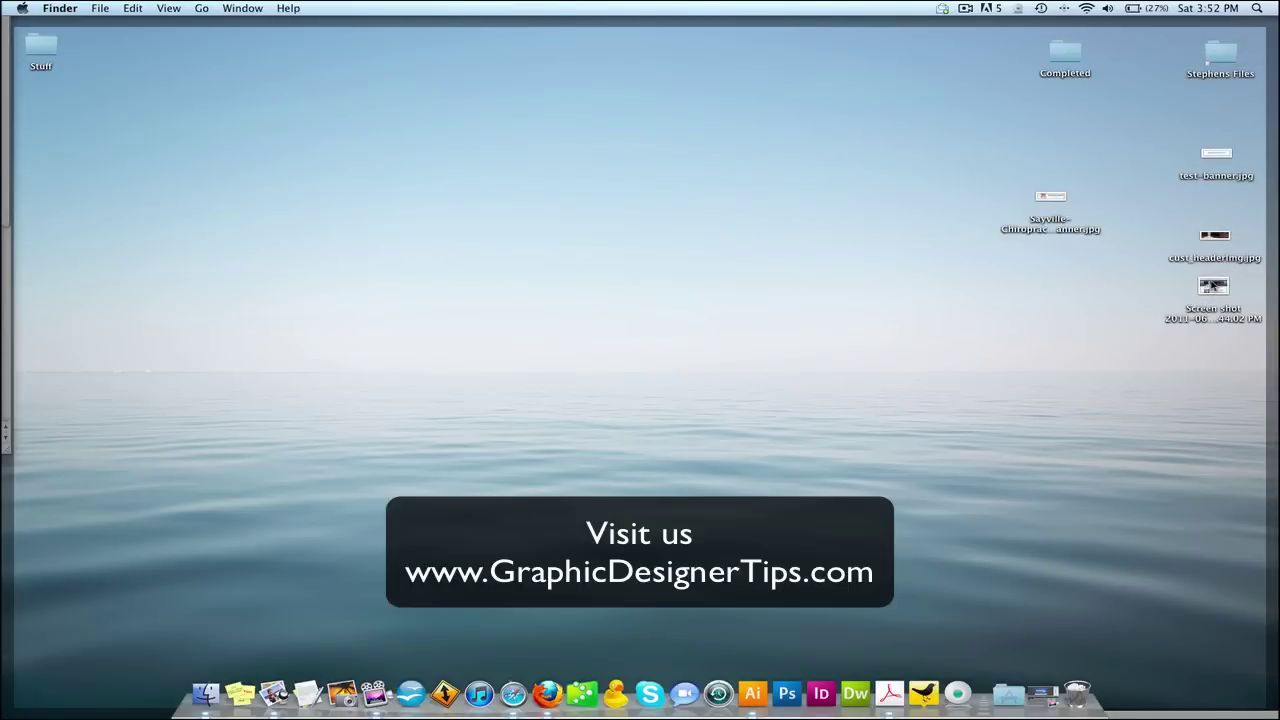
Step: Open test-banner.jpg in Preview to inspect the exported banner and close it again
{"action": "double_click", "coordinate": [1215, 158]}
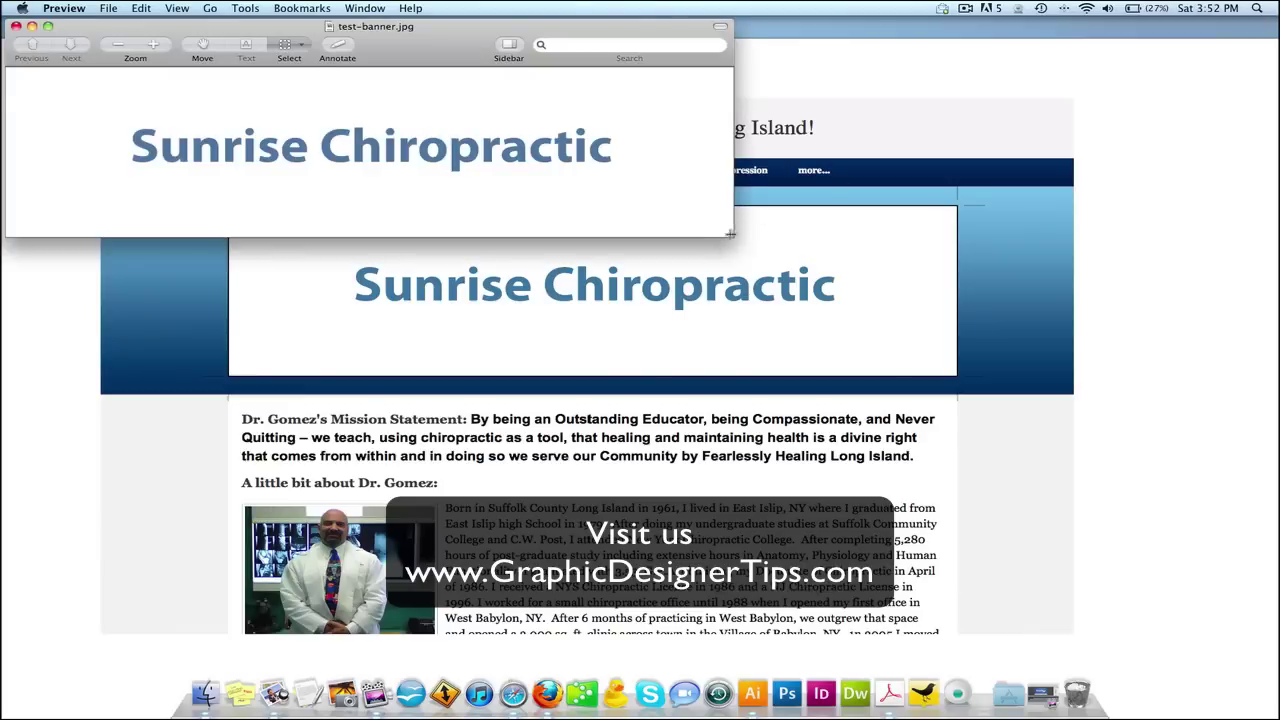
{"action": "left_click_drag", "start_coordinate": [732, 236], "coordinate": [838, 313]}
{"action": "key", "text": "super+w"}
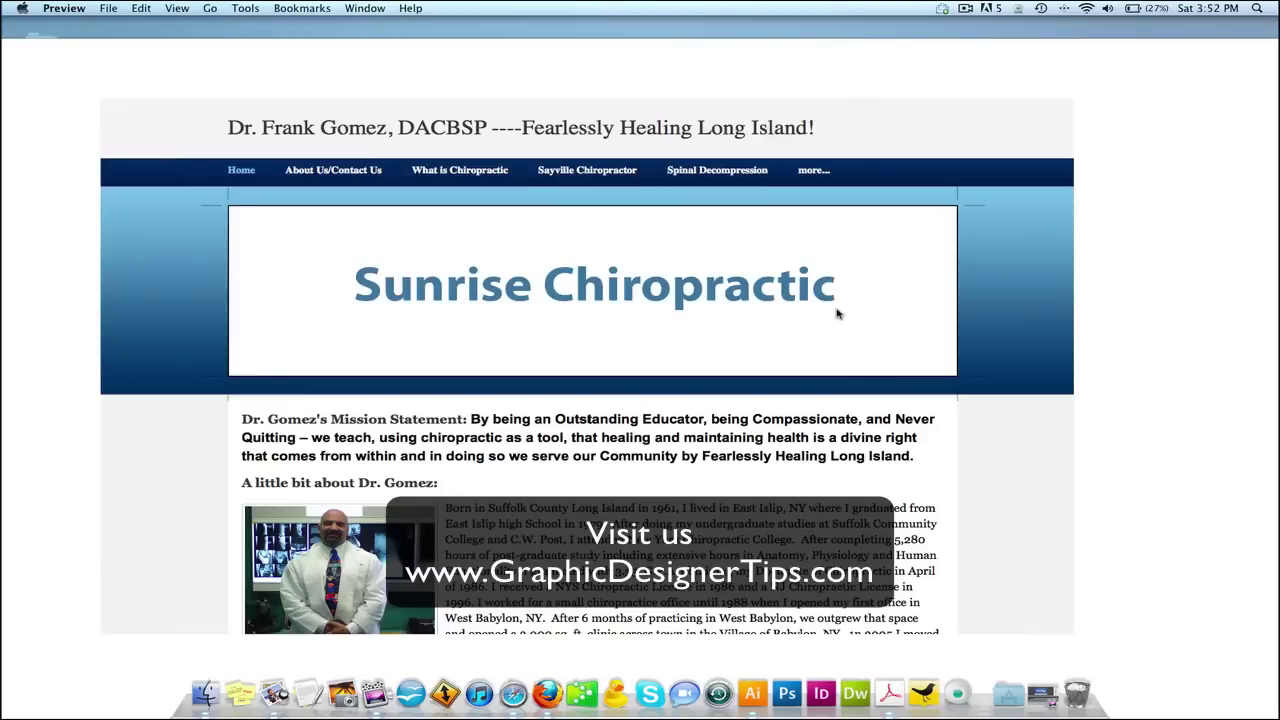
Step: Switch back to Illustrator and delete the Sunrise Chiropractic heading from the white banner rectangle
{"action": "left_click", "coordinate": [756, 307]}
{"action": "left_click", "coordinate": [740, 303]}
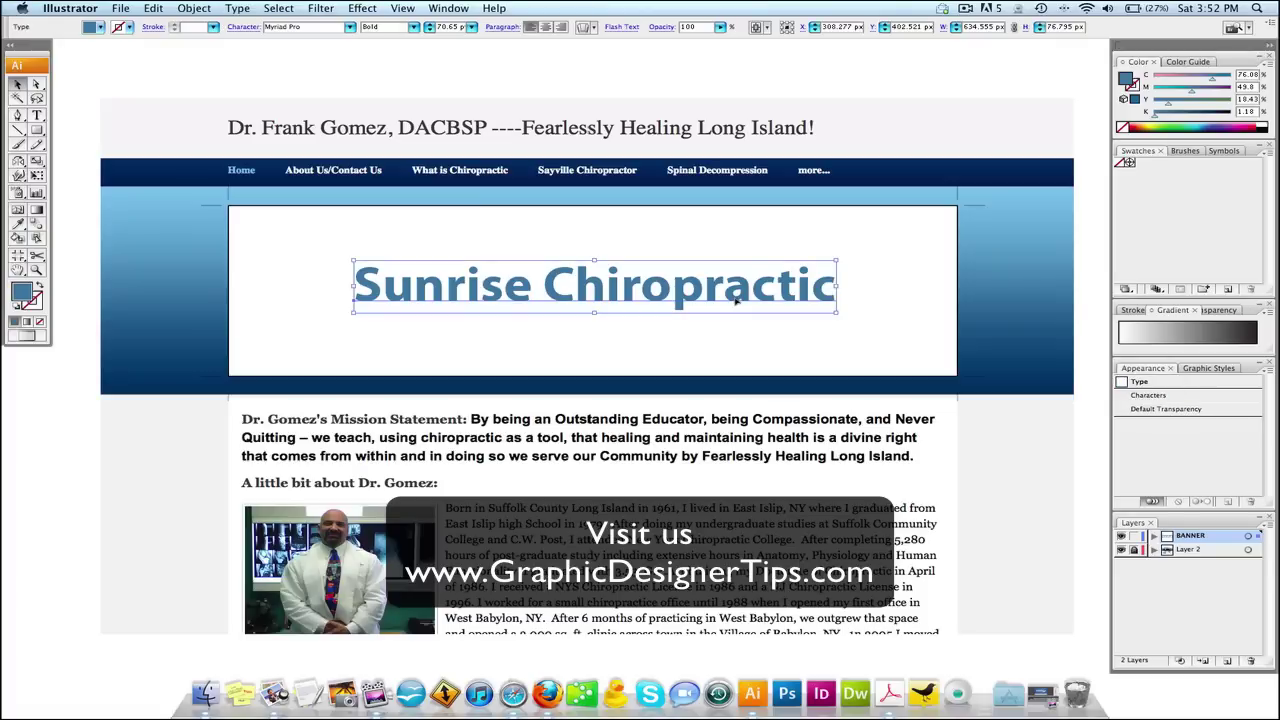
{"action": "key", "text": "Delete"}
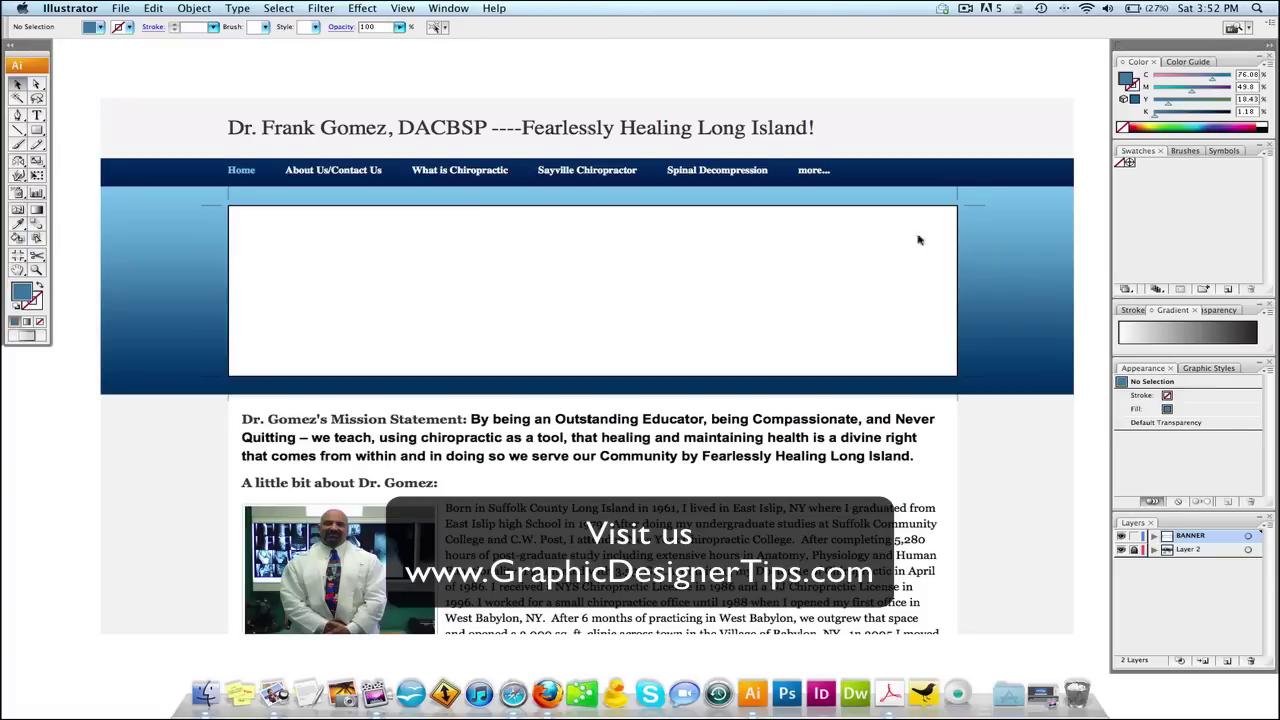
Step: Open Sayville-Chiropractic-Banner.jpg from the desktop in Illustrator and paste its artwork into the mockup, fitted over the white banner rectangle
{"action": "key", "text": "super+h"}
{"action": "left_click_drag", "start_coordinate": [1056, 200], "coordinate": [751, 684]}
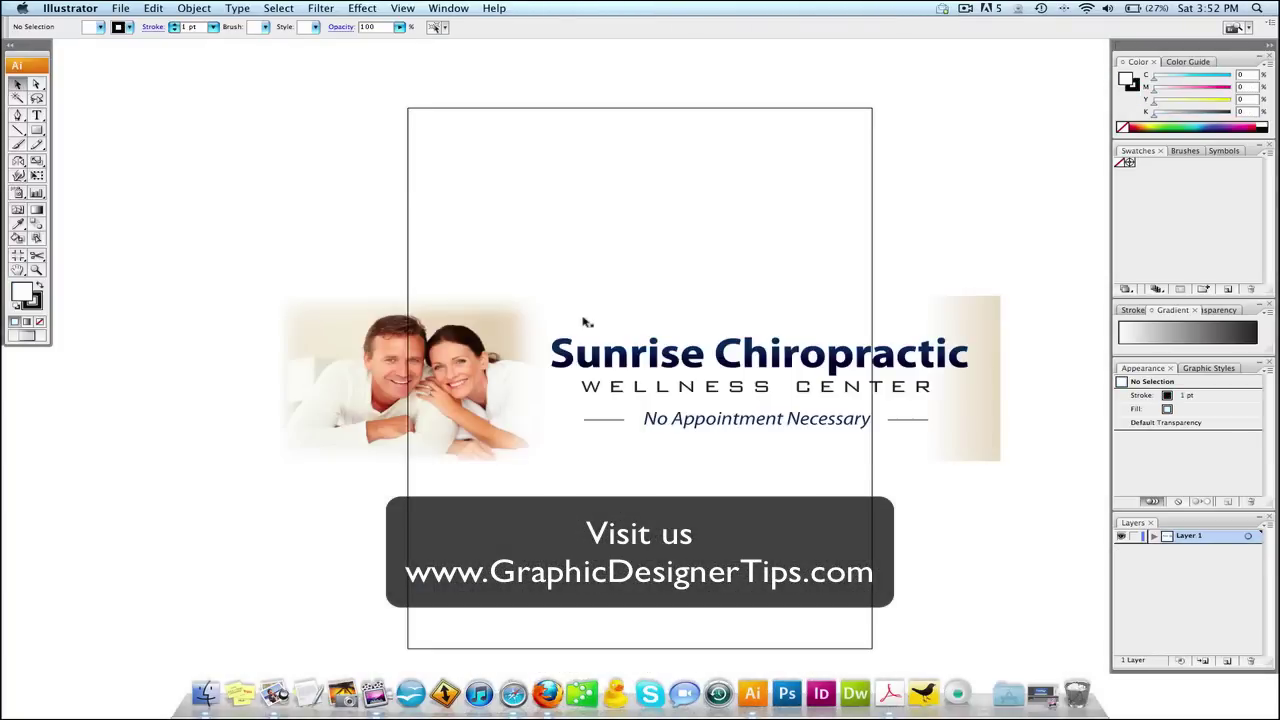
{"action": "left_click", "coordinate": [586, 322]}
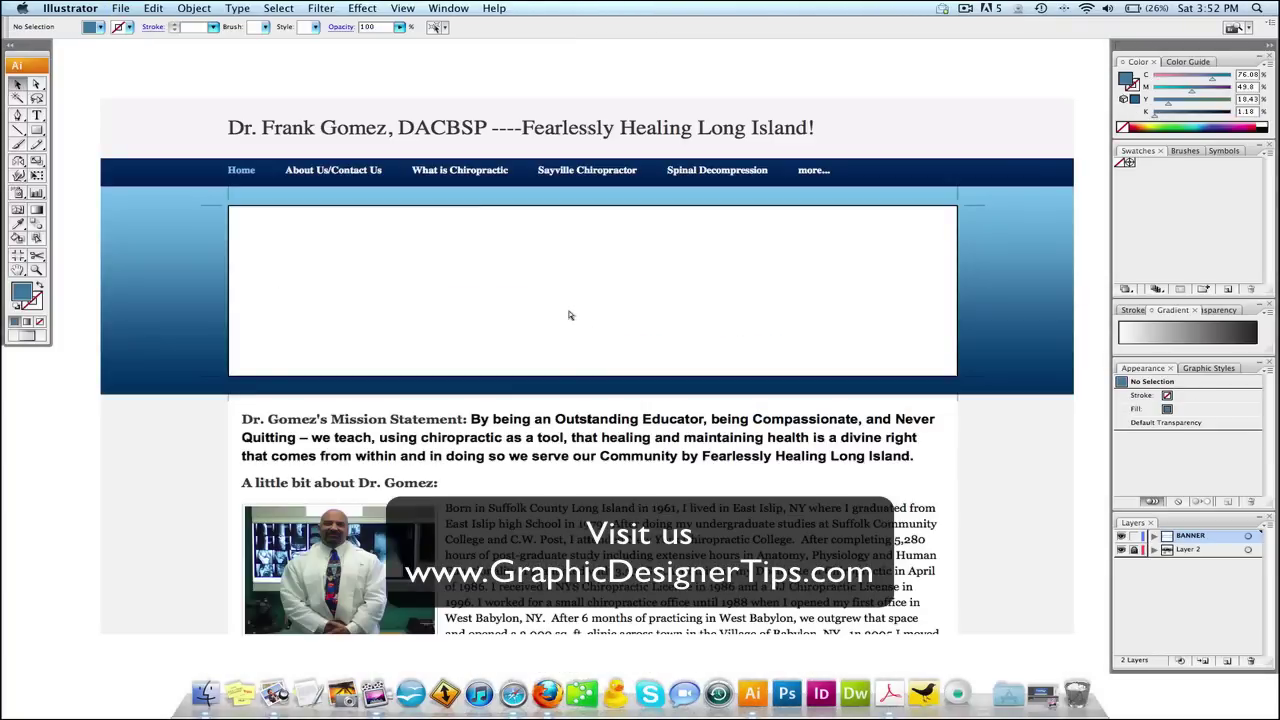
{"action": "key", "text": "ctrl+v"}
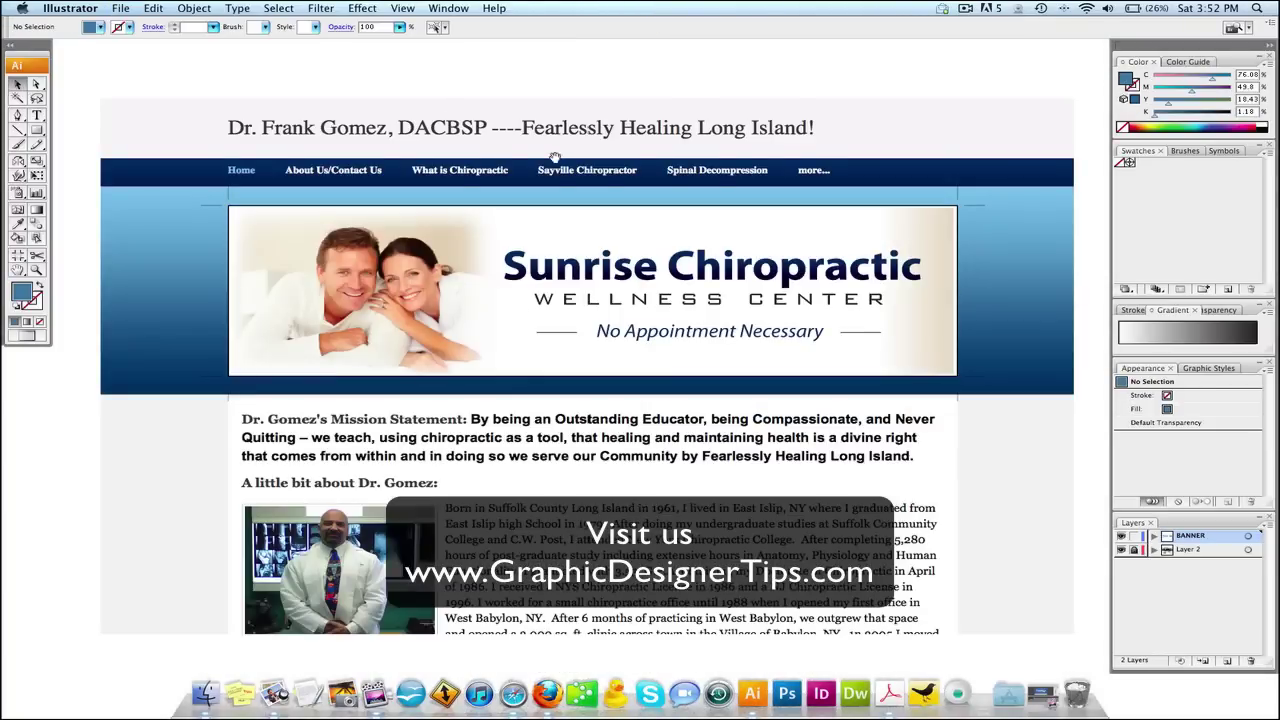
Step: Hide the BANNER layer and show it again to compare the finished banner with the original website header
{"action": "scroll", "coordinate": [603, 290], "scroll_direction": "up", "scroll_amount": 1}
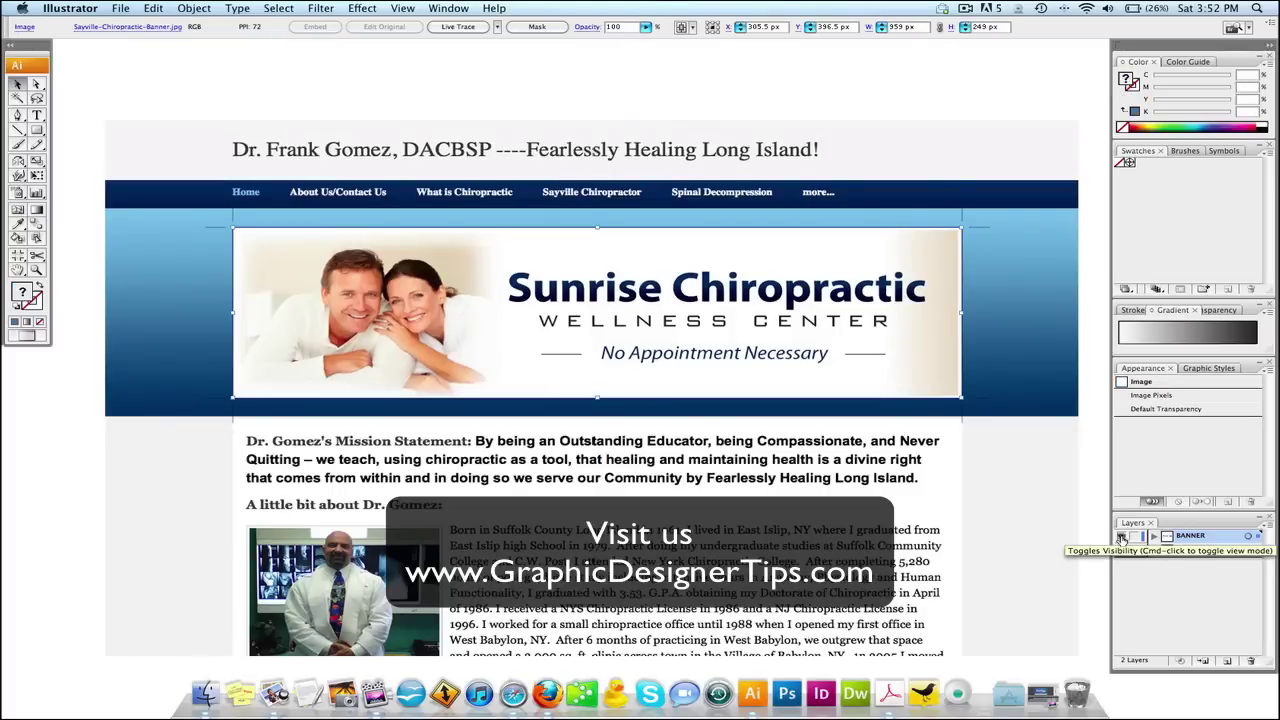
{"action": "left_click", "coordinate": [1122, 537]}
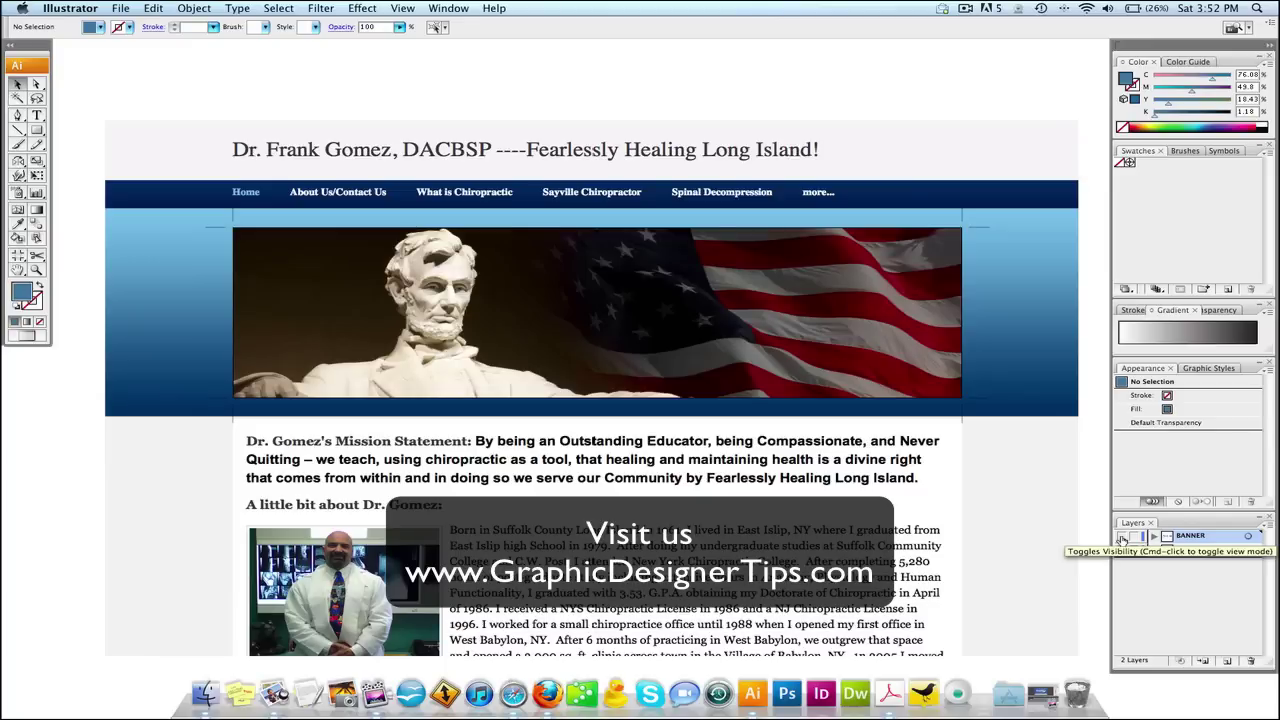
{"action": "left_click", "coordinate": [1122, 538]}
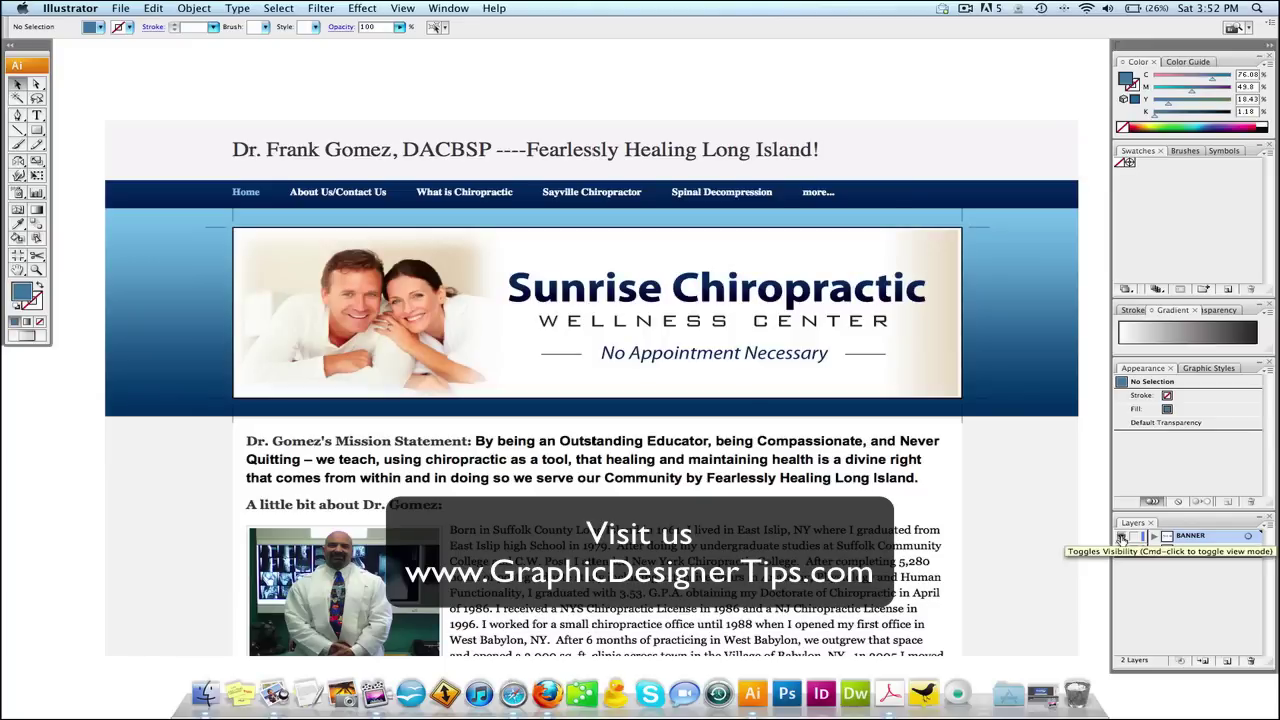